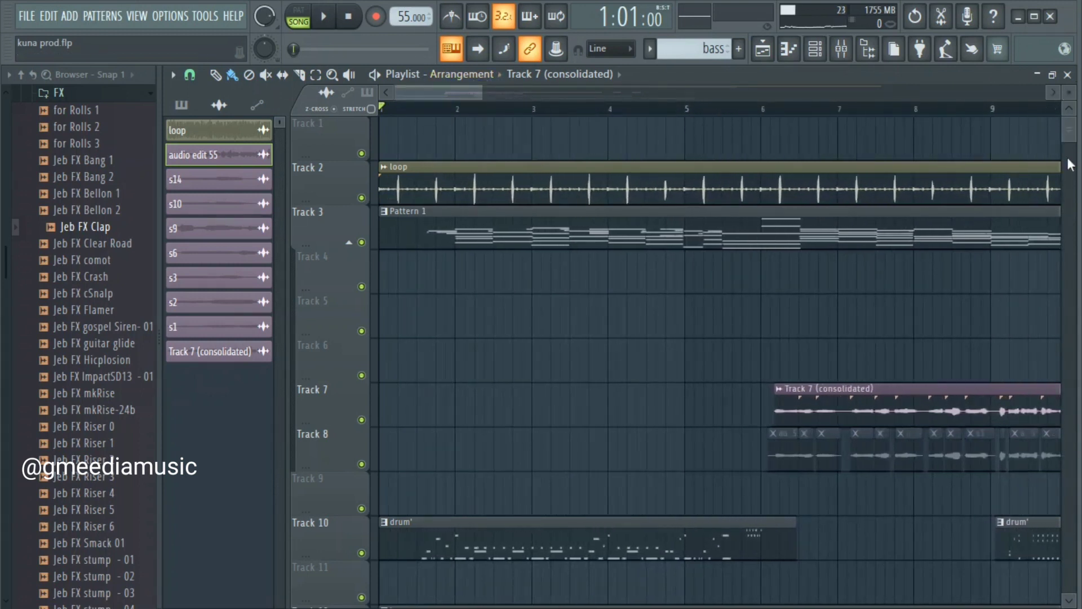
Play the song from the beginning and listen through bars 1 to 7, checking the melody, vocal, drum and bass tracks
drag(1072, 121, 1074, 130)
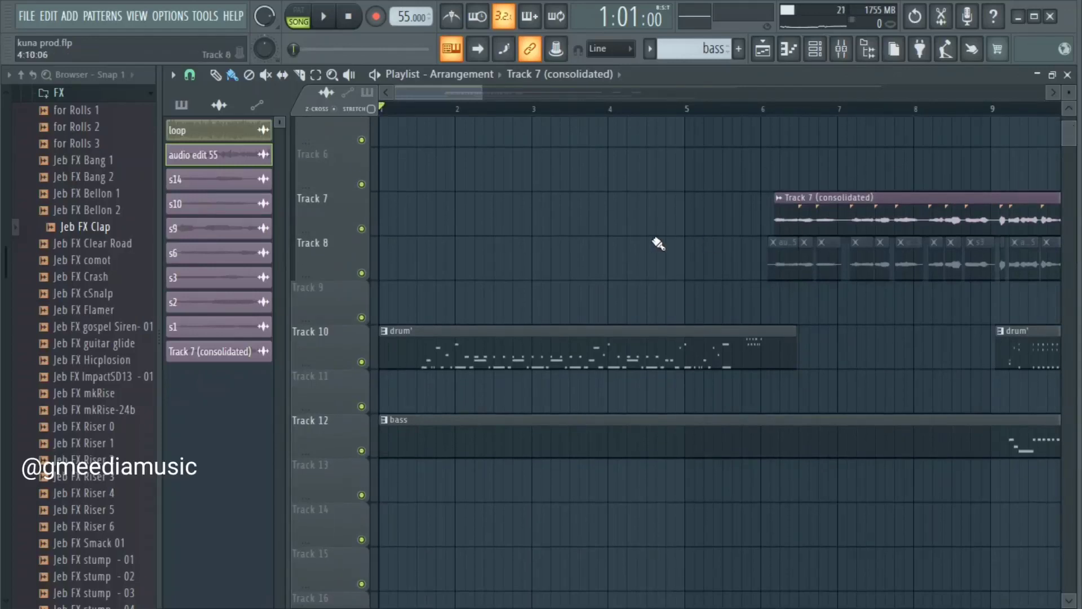
click(324, 17)
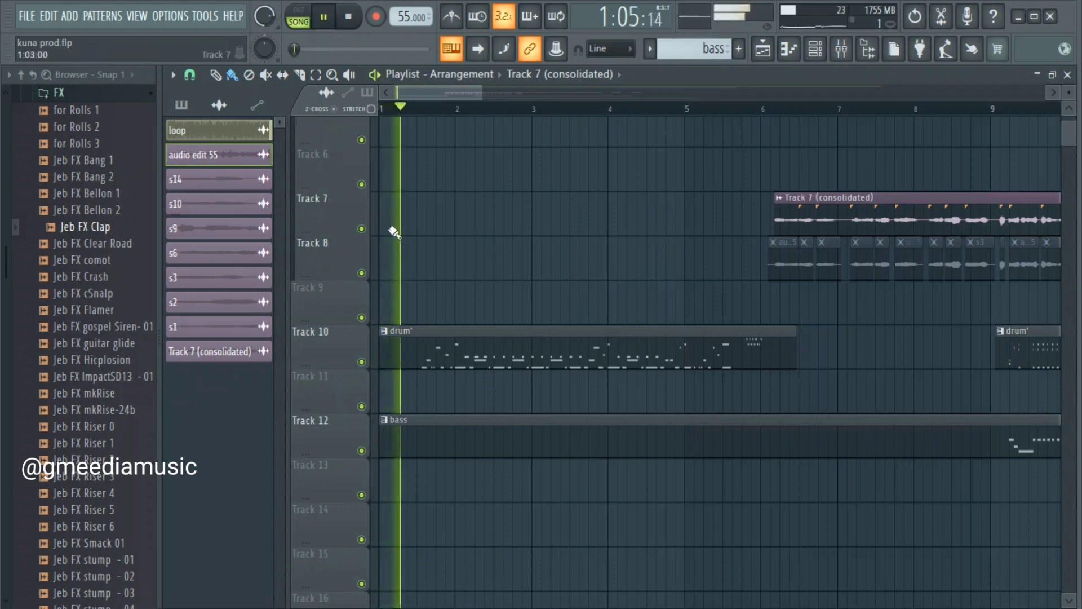
key(space)
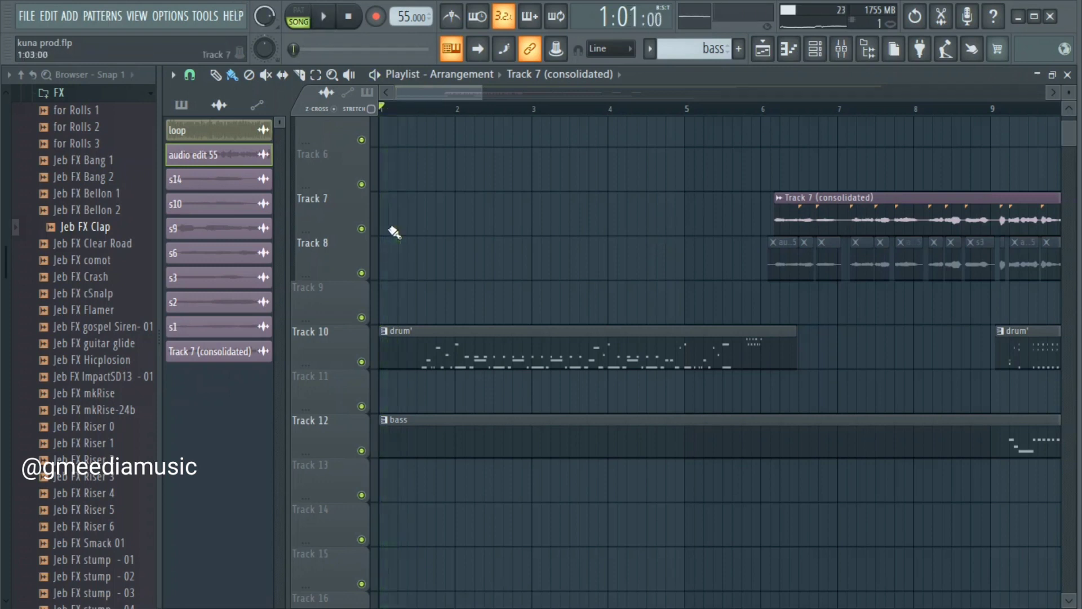
click(411, 111)
click(431, 109)
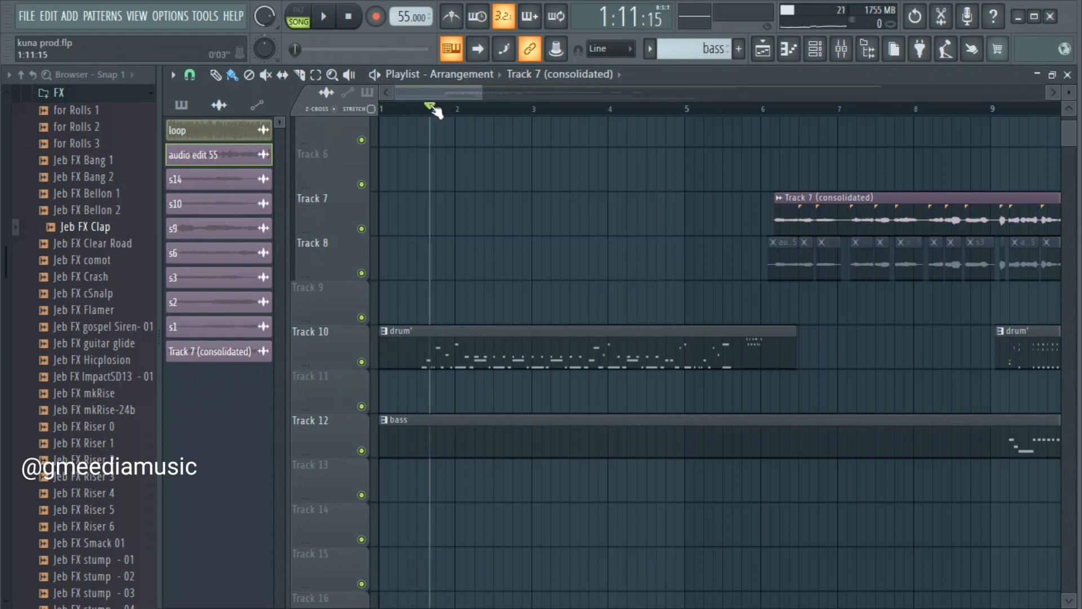
key(space)
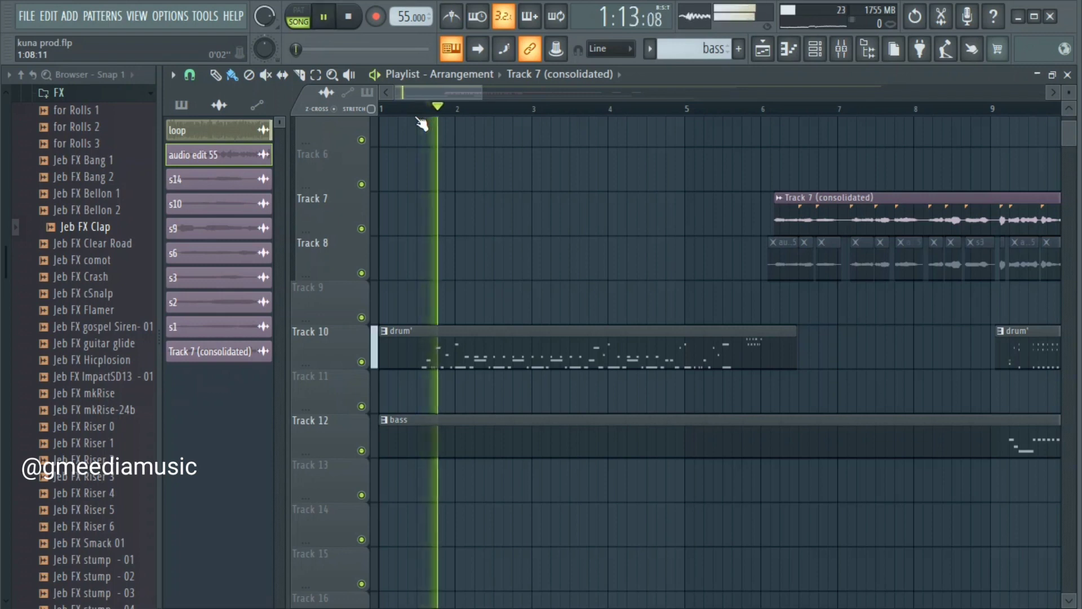
click(417, 110)
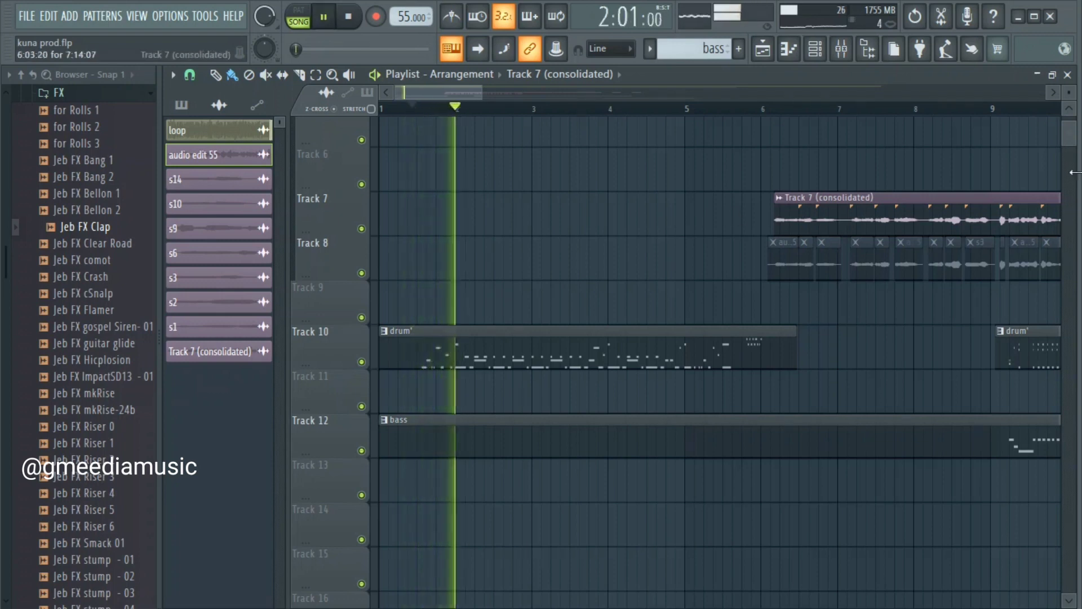
scroll(1074, 144, up, 1)
scroll(1073, 144, up, 3)
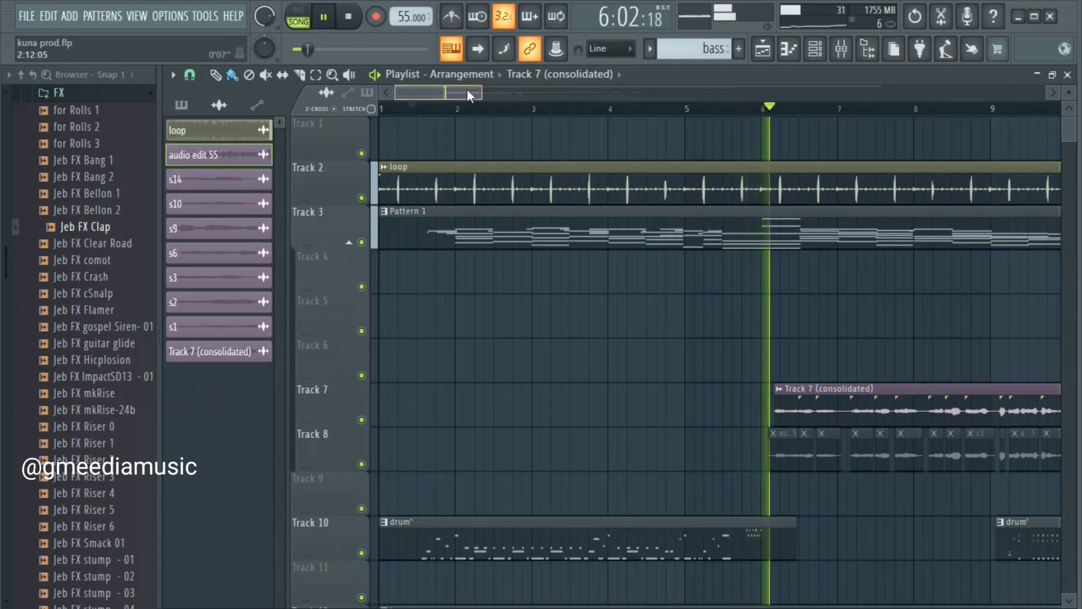
drag(466, 89, 516, 90)
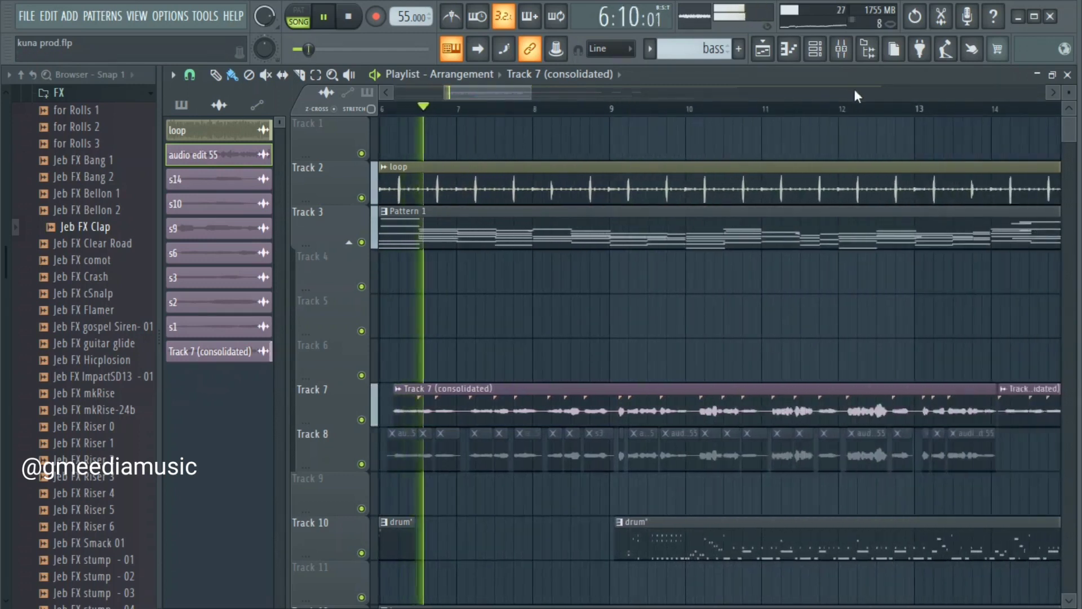
drag(1069, 130, 1071, 138)
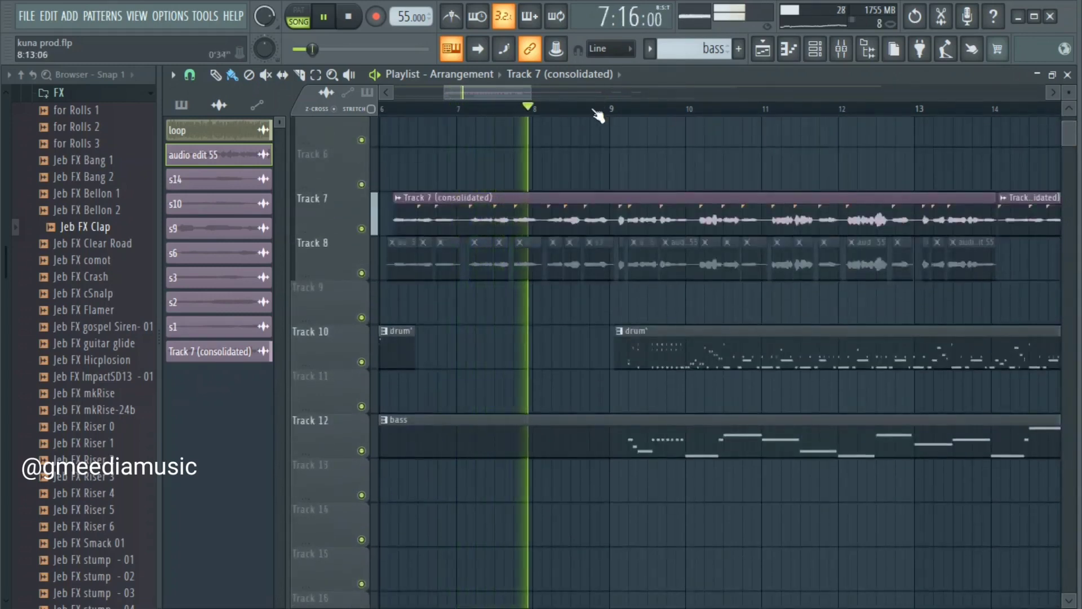
key(space)
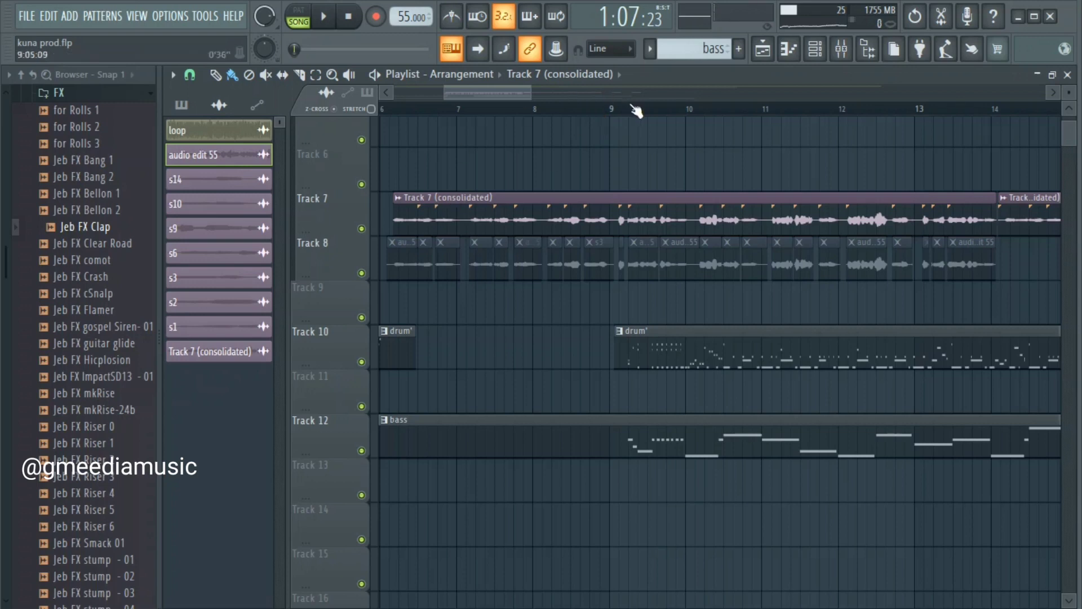
Mute the bass on Track 12 and play the arrangement from step 4 of bar 9
click(628, 115)
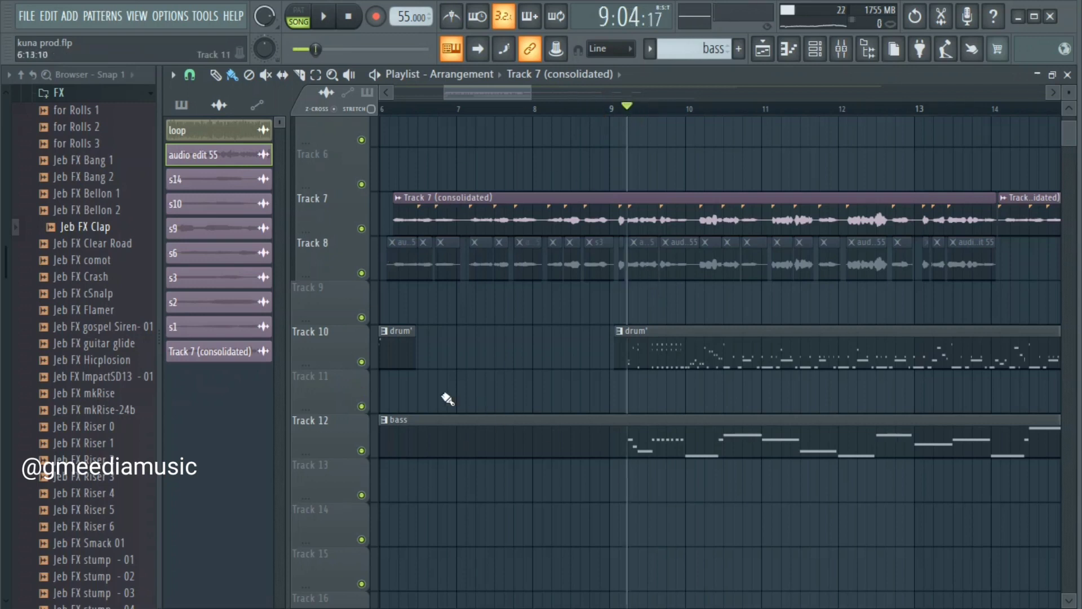
click(362, 451)
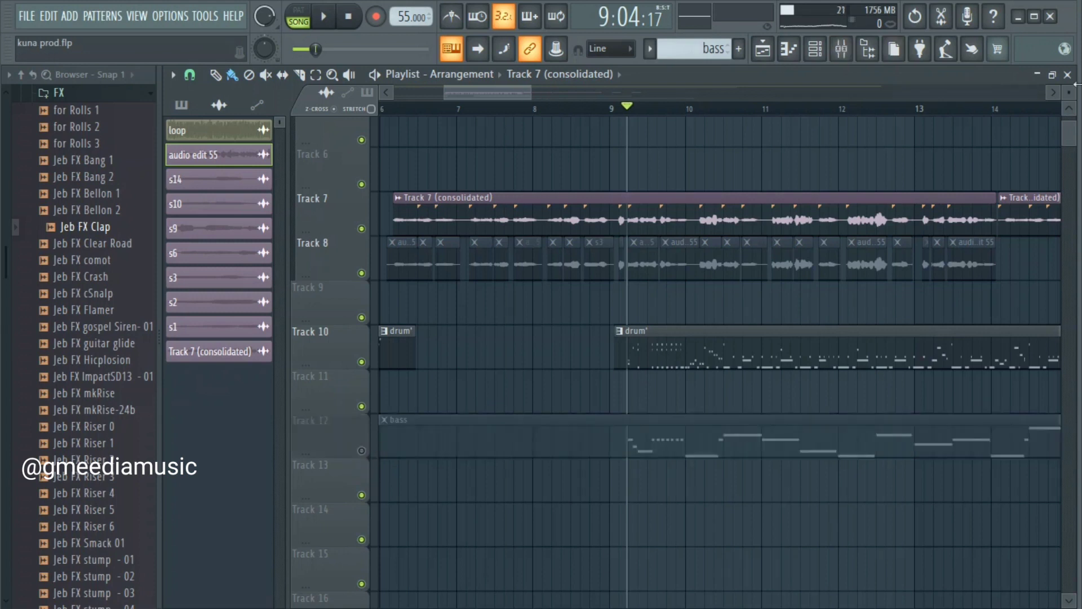
drag(1069, 135, 1057, 90)
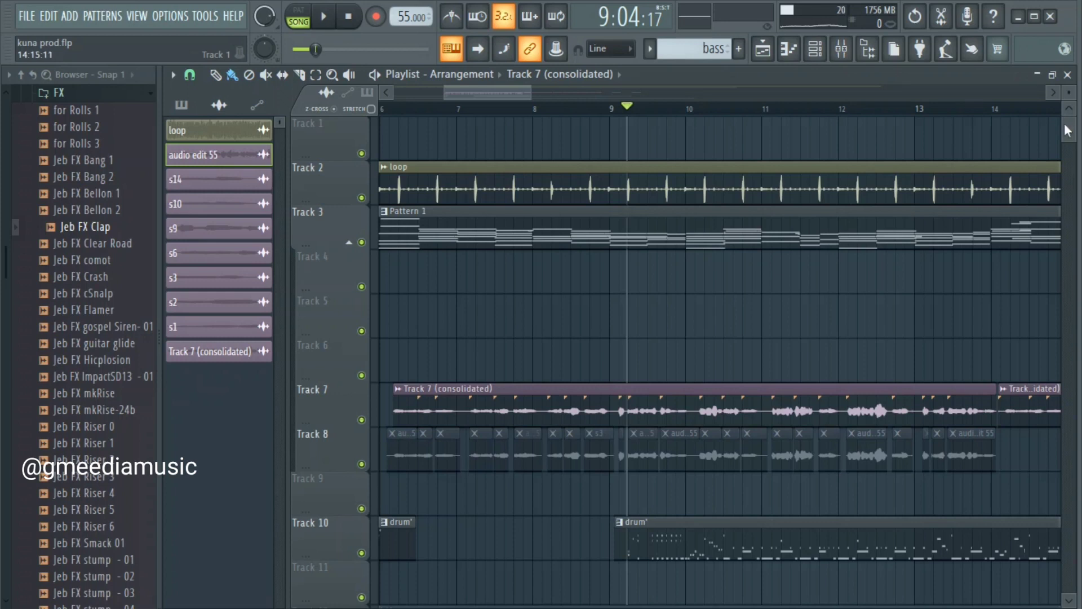
drag(1072, 136, 1073, 140)
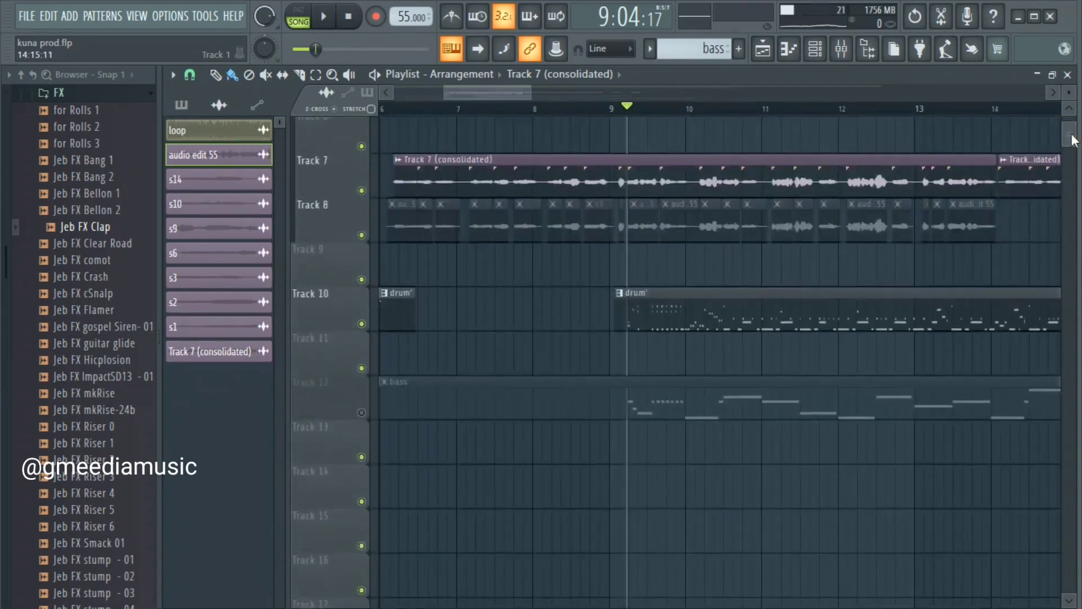
key(space)
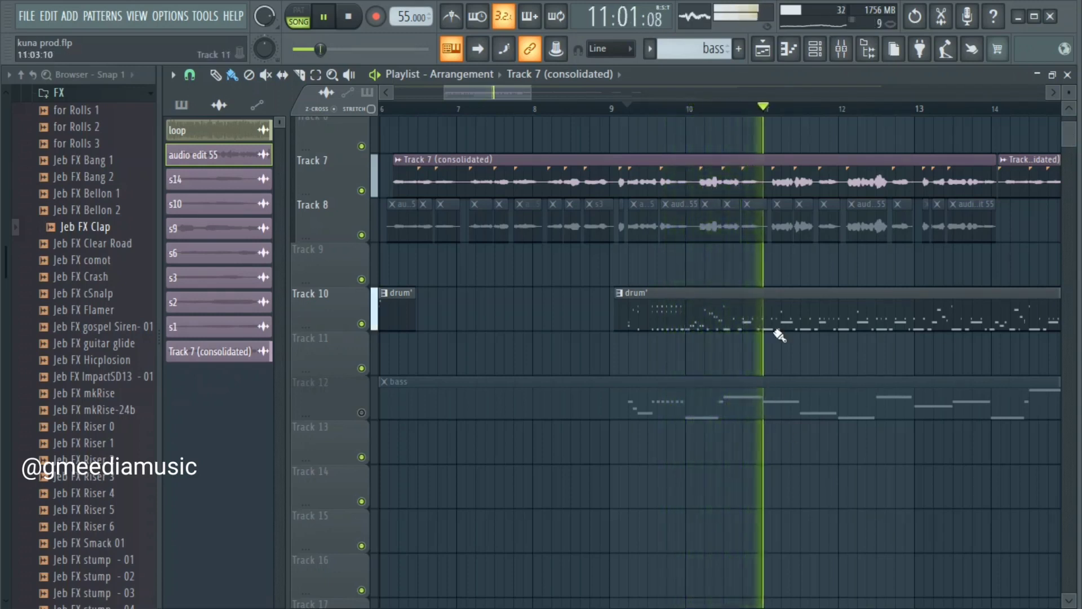
key(space)
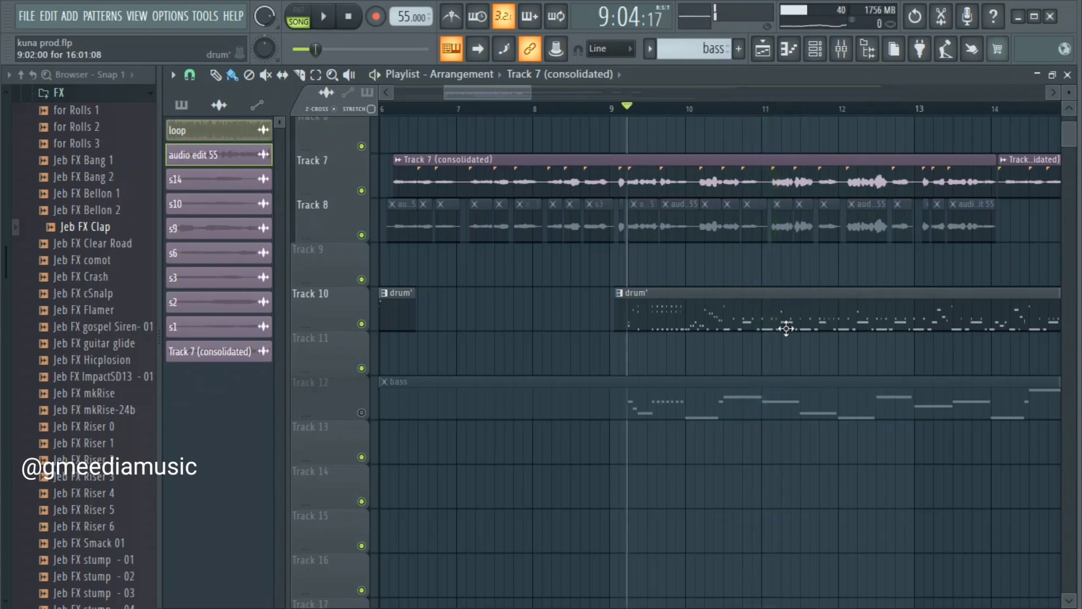
Open the long drum pattern on Track 10 in the piano roll and listen to its low notes through bars 11 and 12
double_click(773, 311)
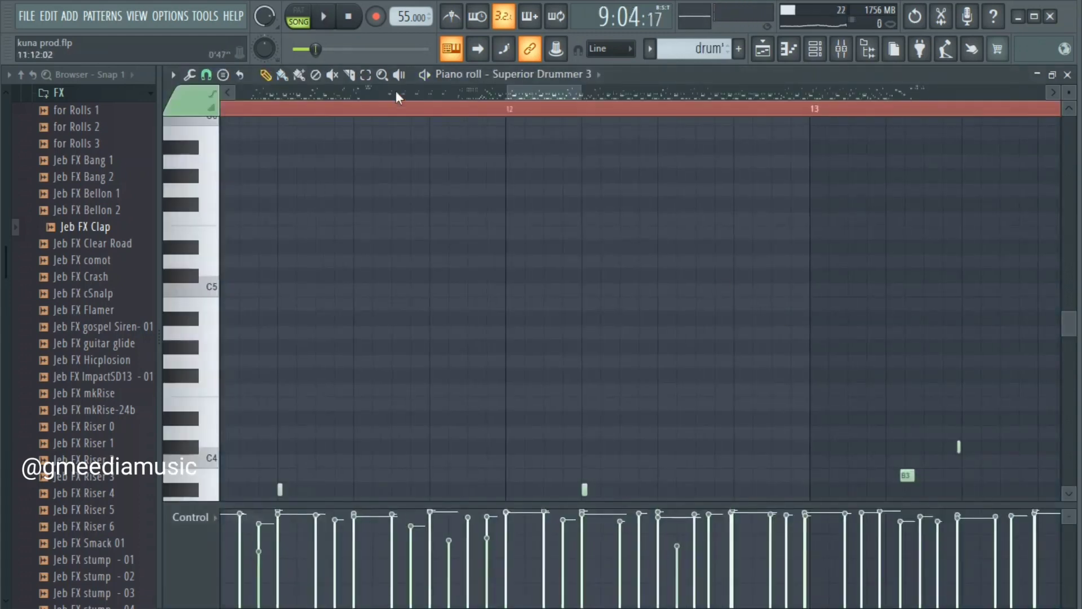
drag(1069, 332, 1053, 394)
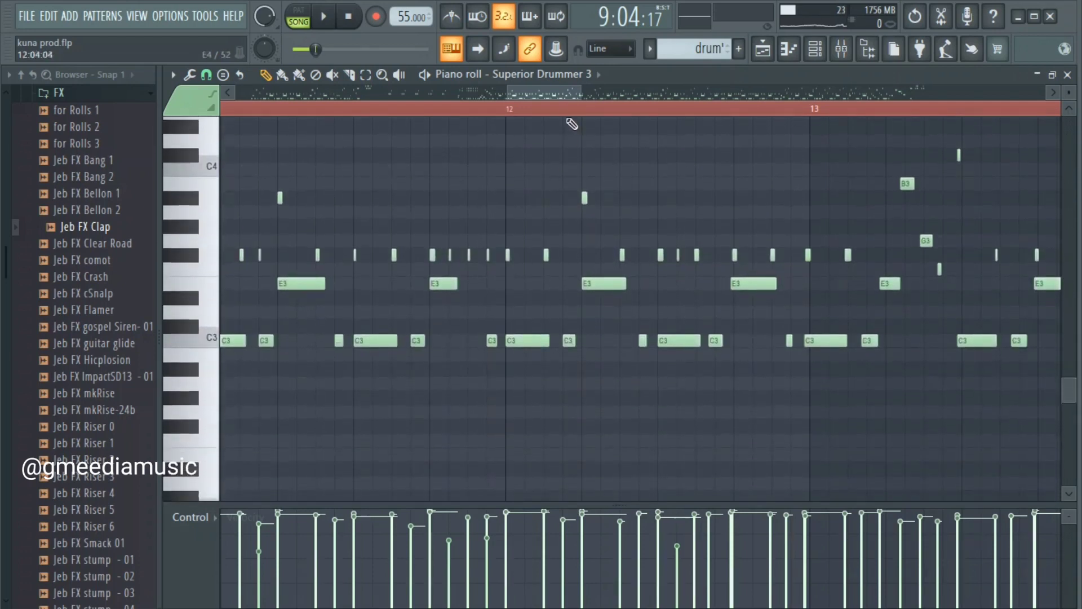
drag(583, 89, 512, 95)
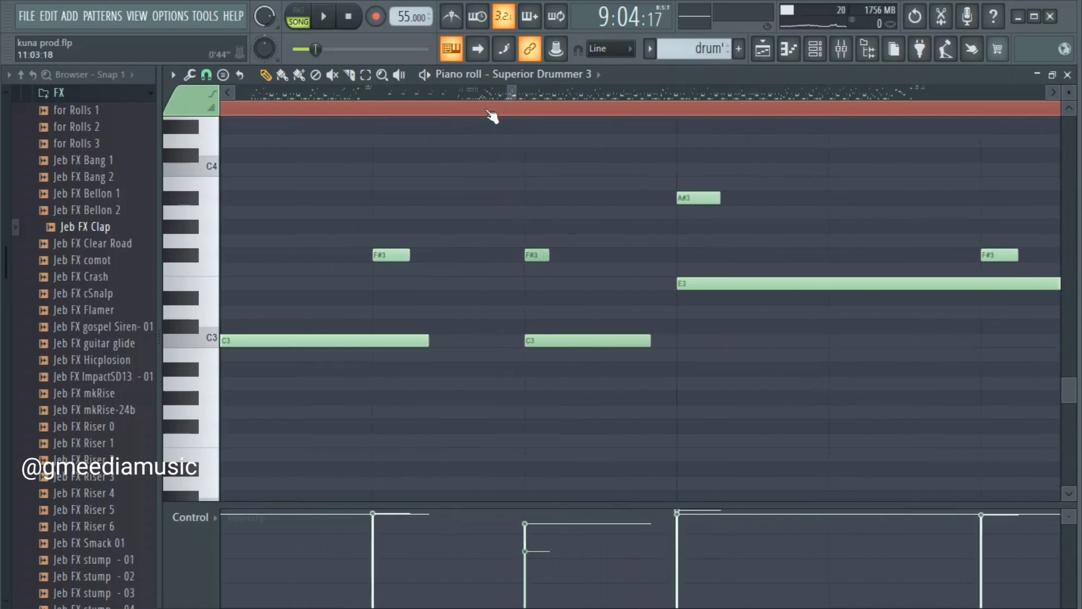
click(488, 111)
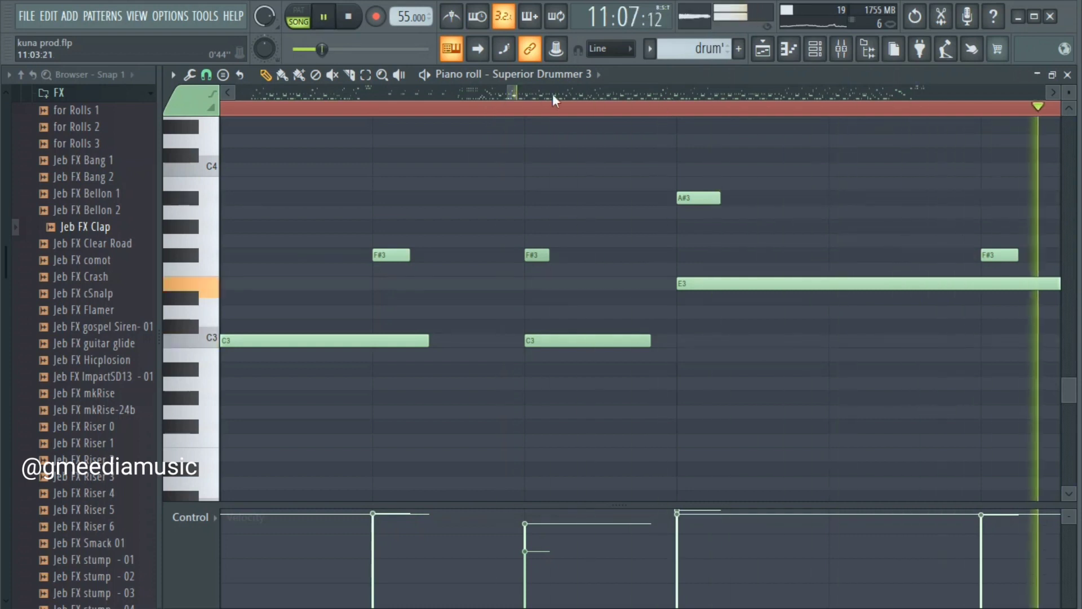
drag(513, 89, 550, 94)
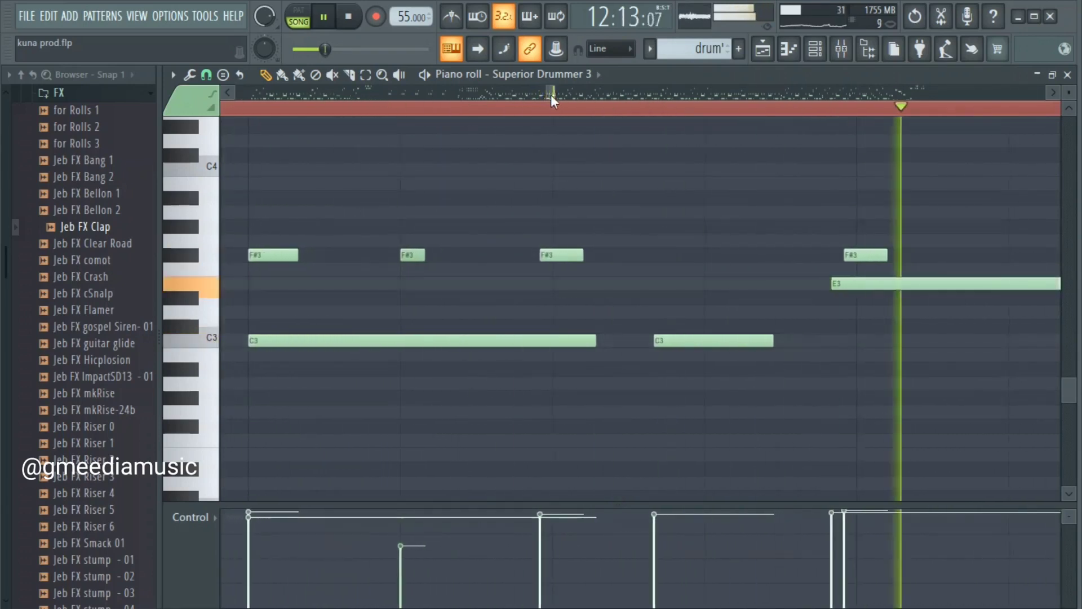
key(space)
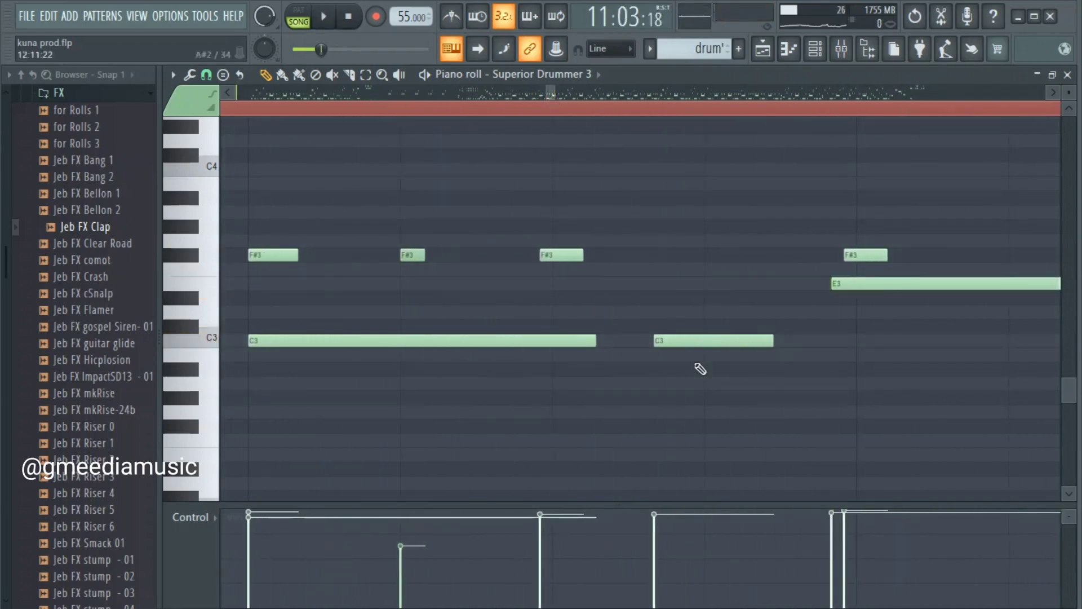
Align the drum notes in bar 12 to the grid: F#3 to step 11, C3 to step 12, E3 with its F#3 to step 13
drag(687, 341, 736, 342)
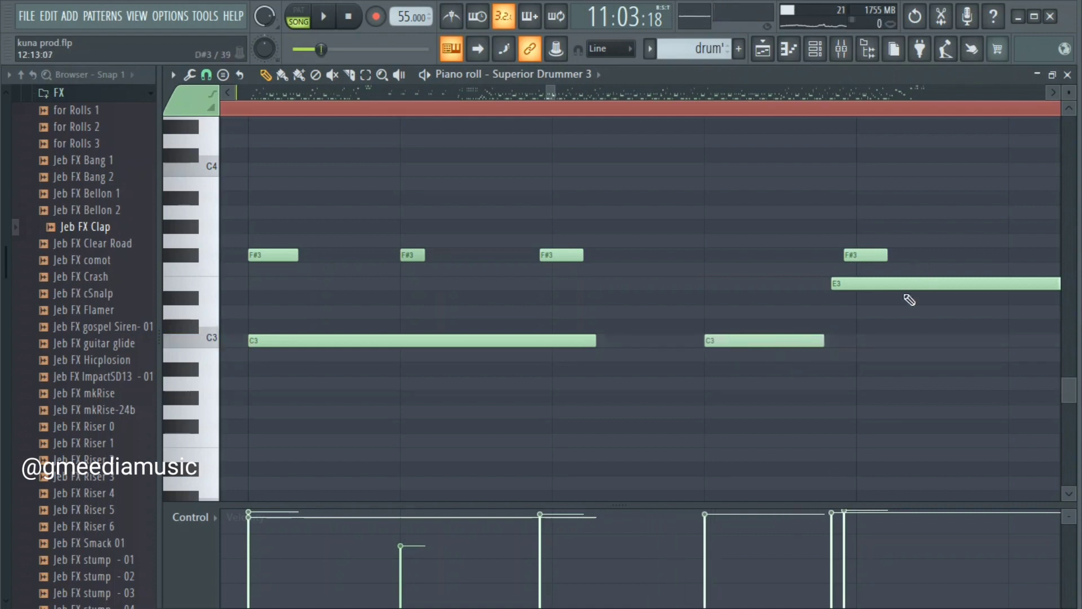
drag(867, 287, 885, 249)
key(space)
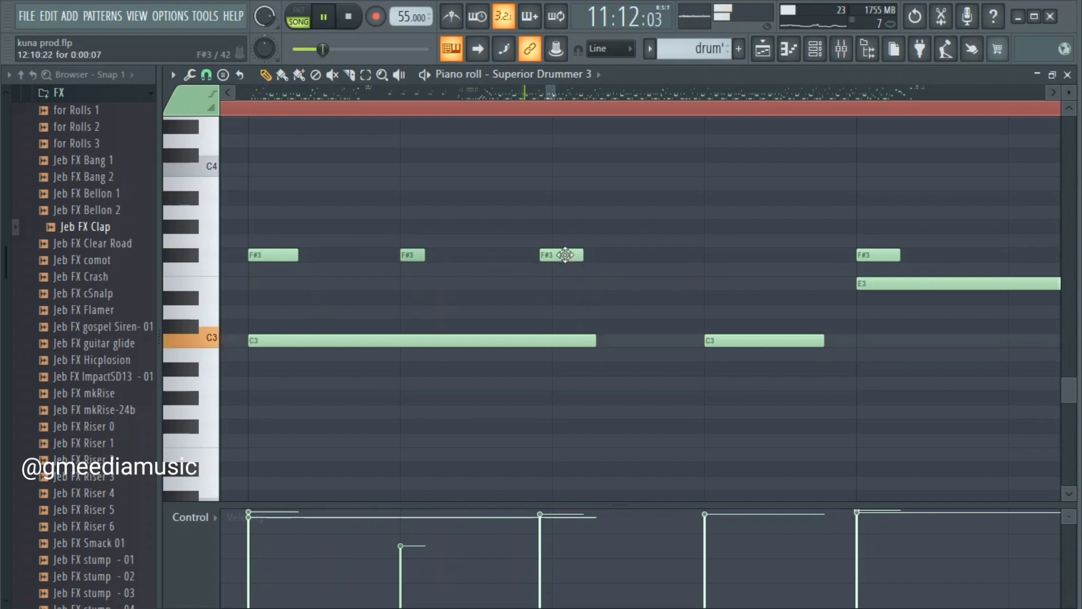
drag(566, 252, 579, 252)
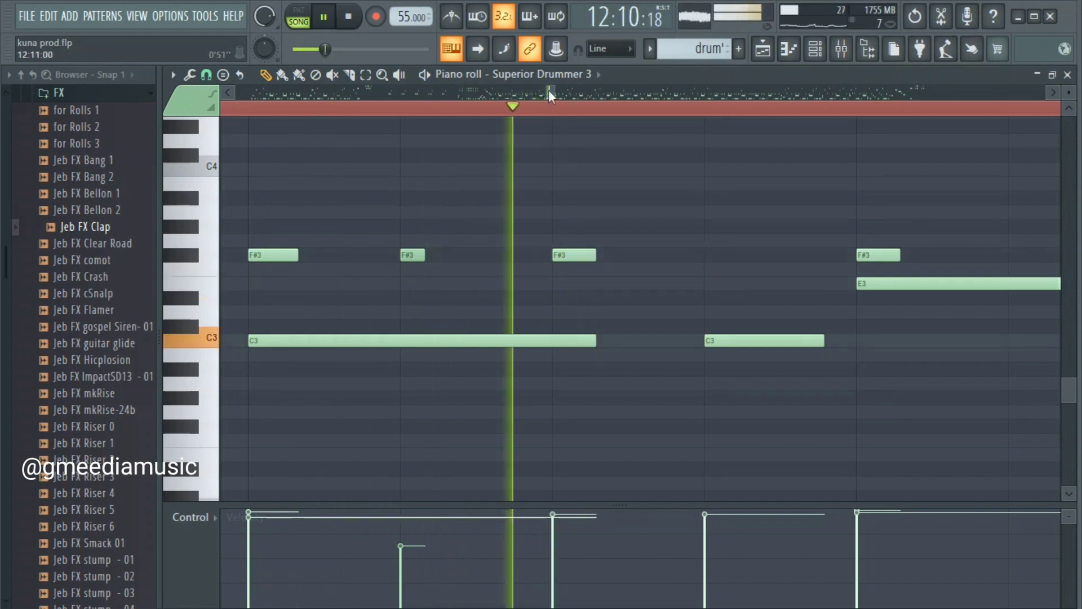
Move the F#3 note to step 15 and C3 to step 16 of bar 12, and the next C3 and F#3 to bar 13's start
drag(549, 89, 556, 92)
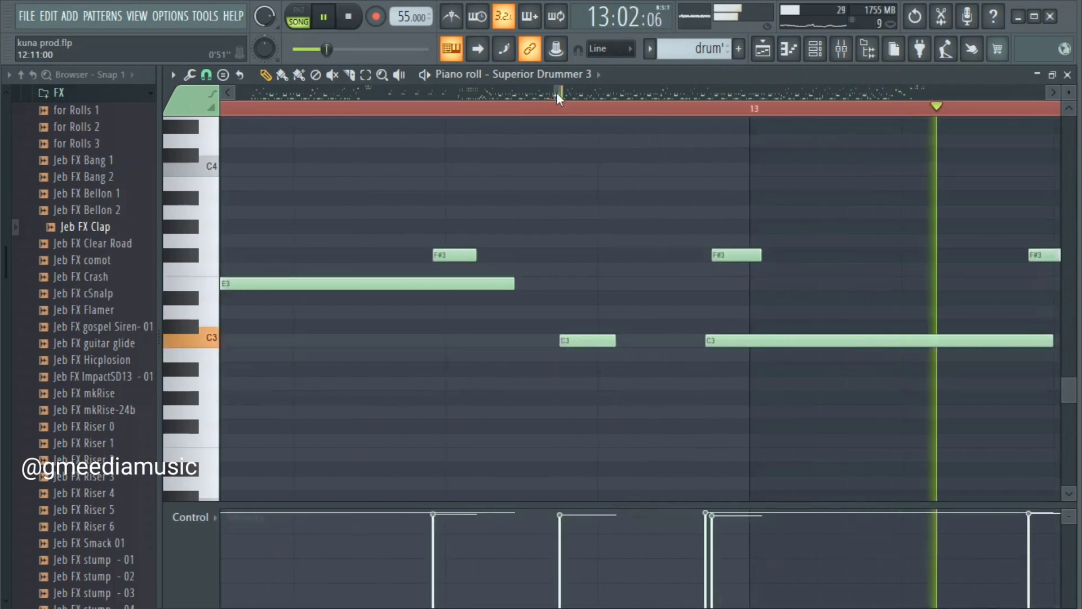
key(space)
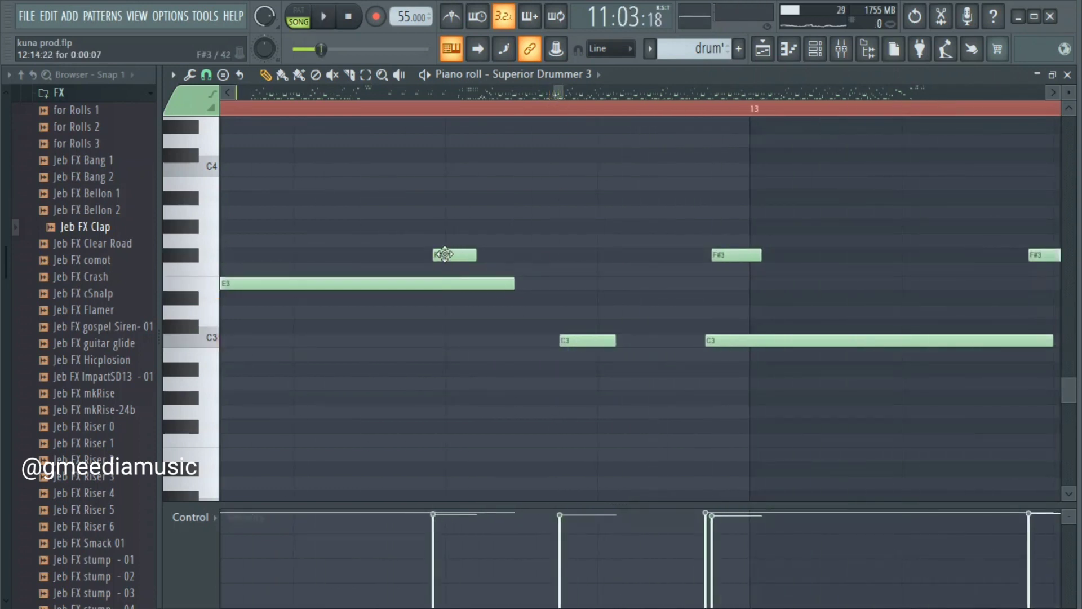
drag(445, 254, 458, 253)
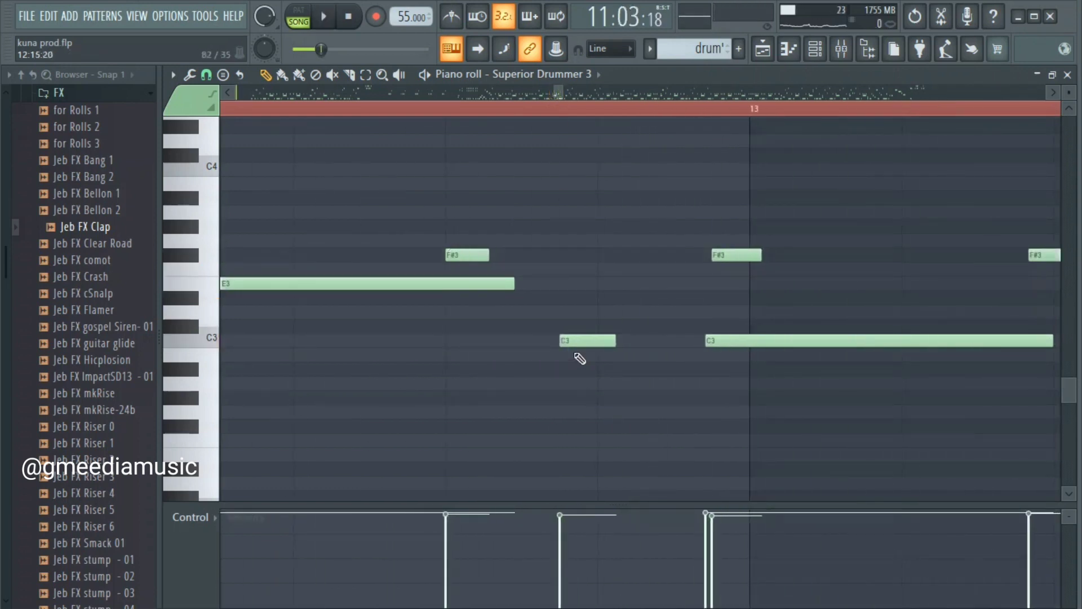
drag(579, 342, 619, 338)
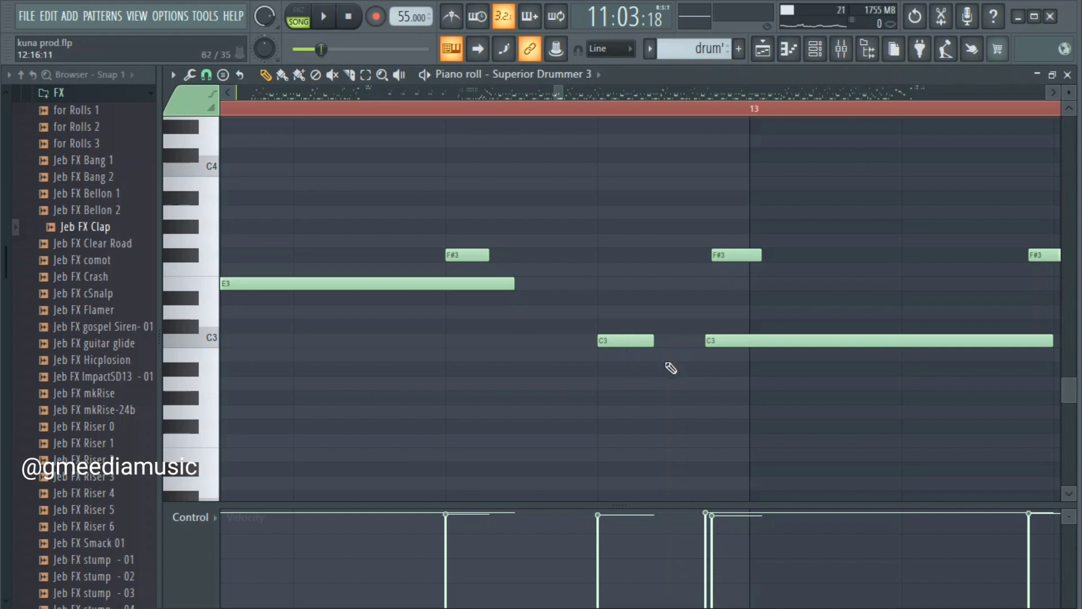
drag(749, 337, 799, 335)
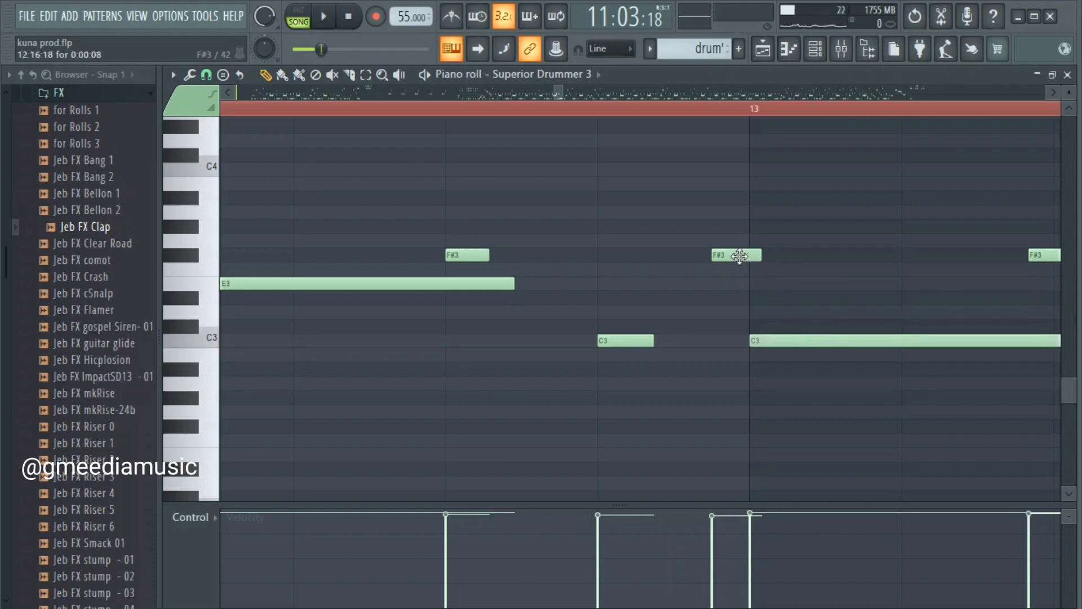
drag(740, 256, 776, 250)
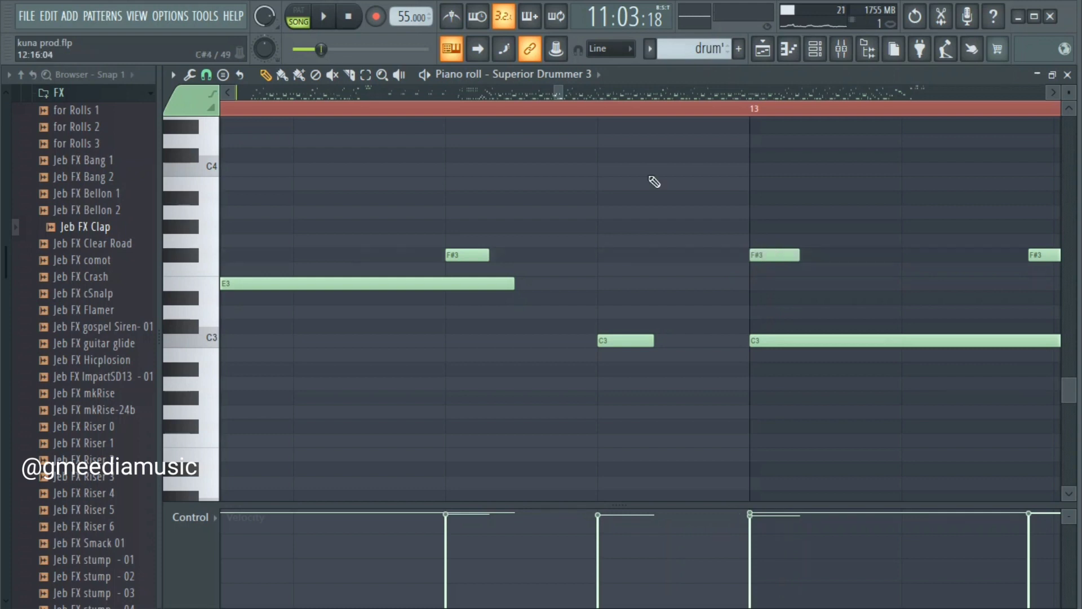
Play the drum part from step 15 of bar 12 and look over the channel rack
click(463, 110)
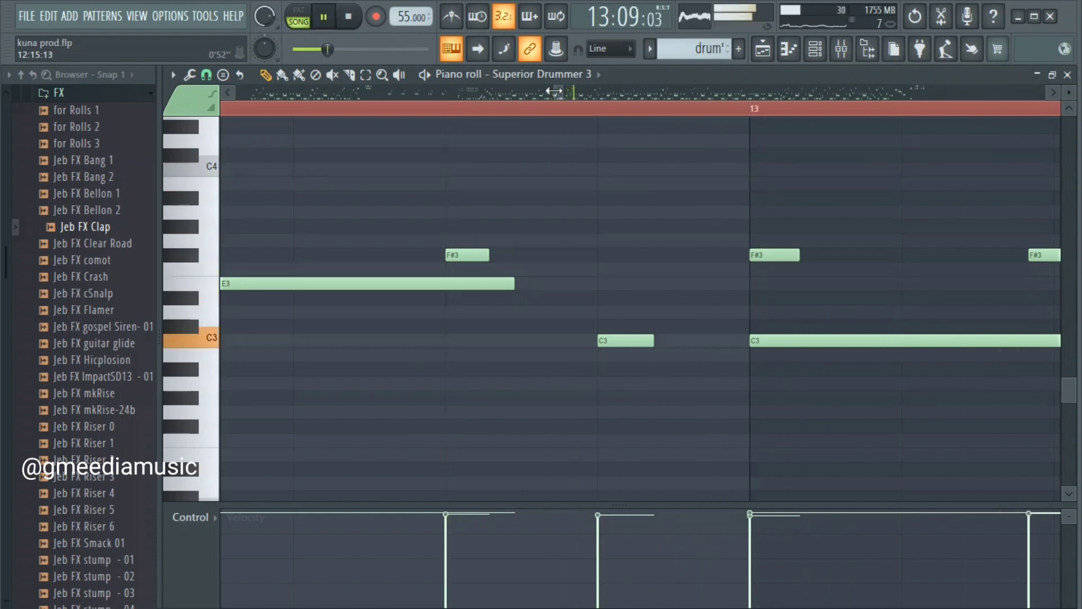
key(space)
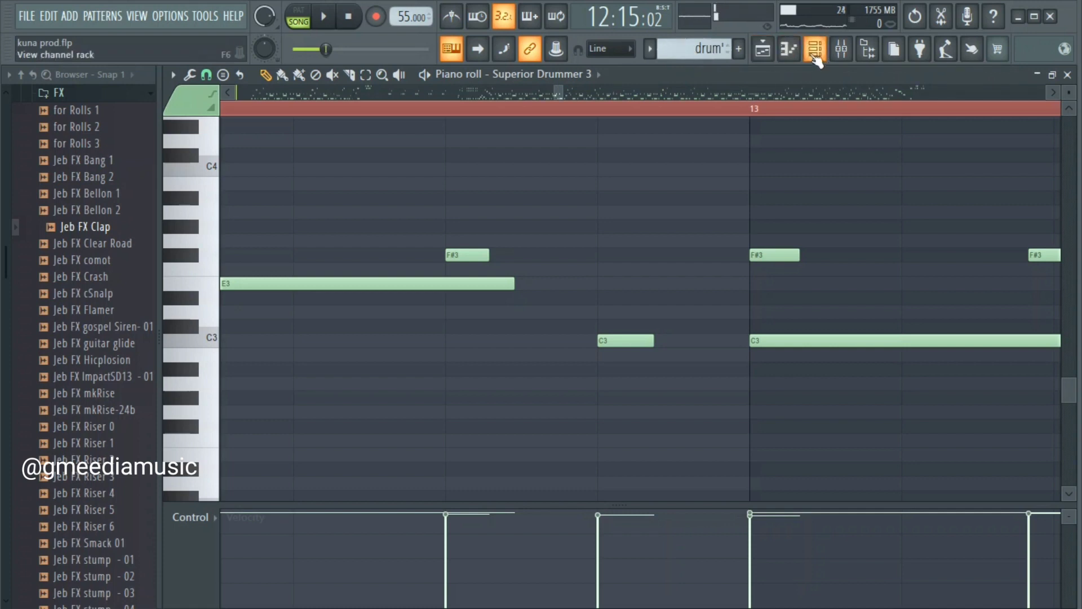
click(814, 51)
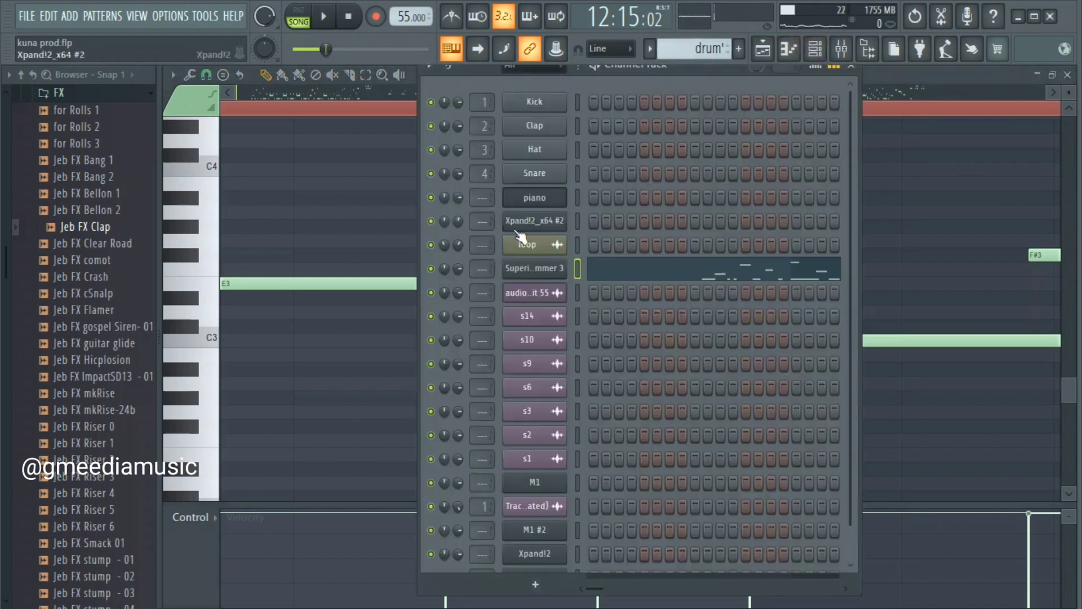
click(851, 70)
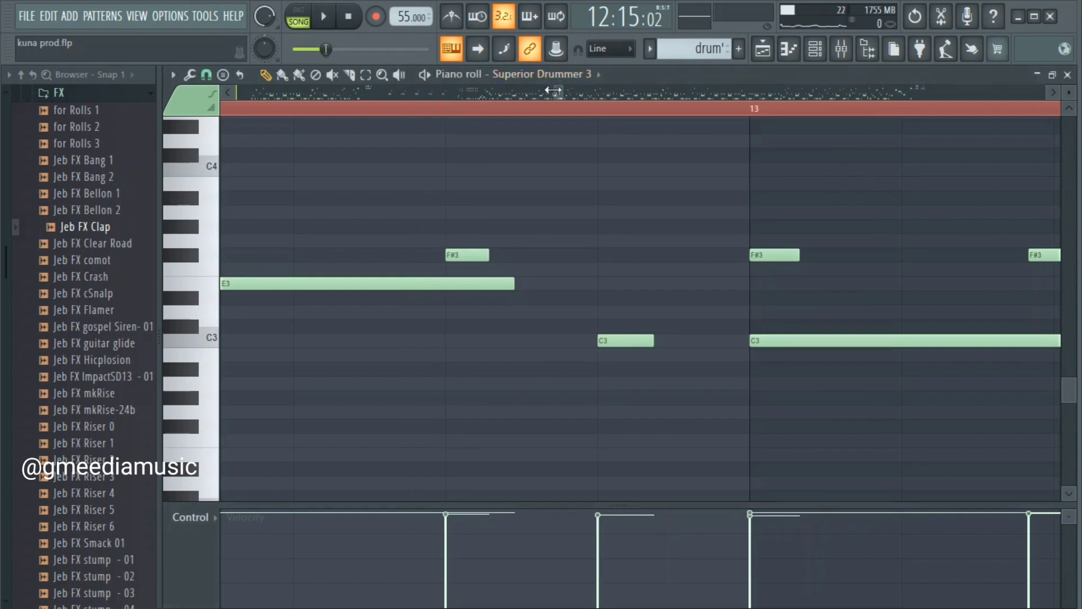
Align bar 13's notes to the grid, F#3 to step 3, C3 to step 4 and E3 to step 5, and play them back
drag(557, 93, 562, 93)
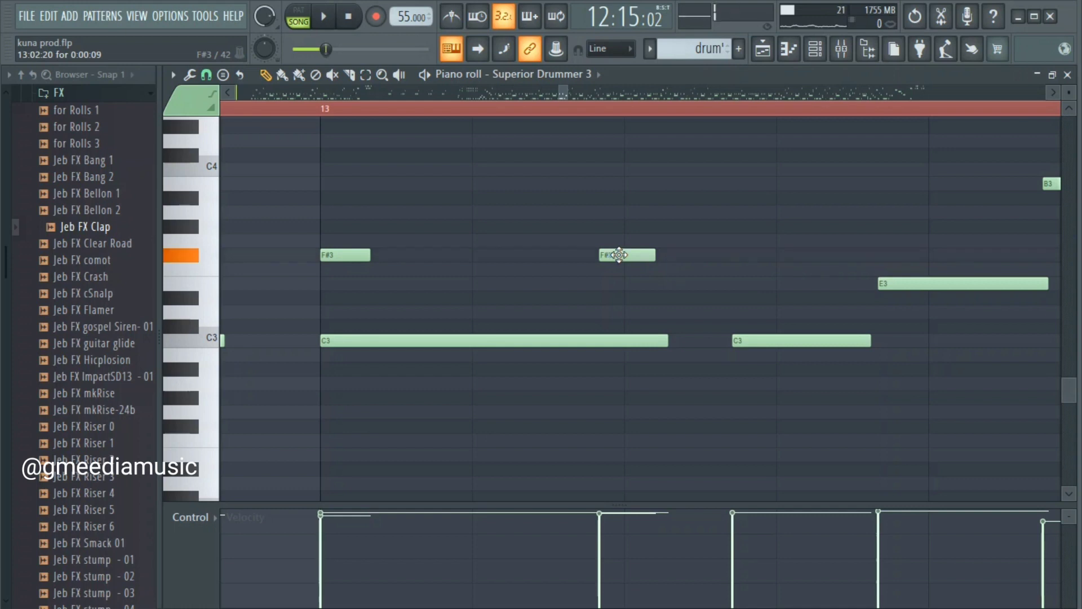
drag(618, 254, 642, 253)
key(space)
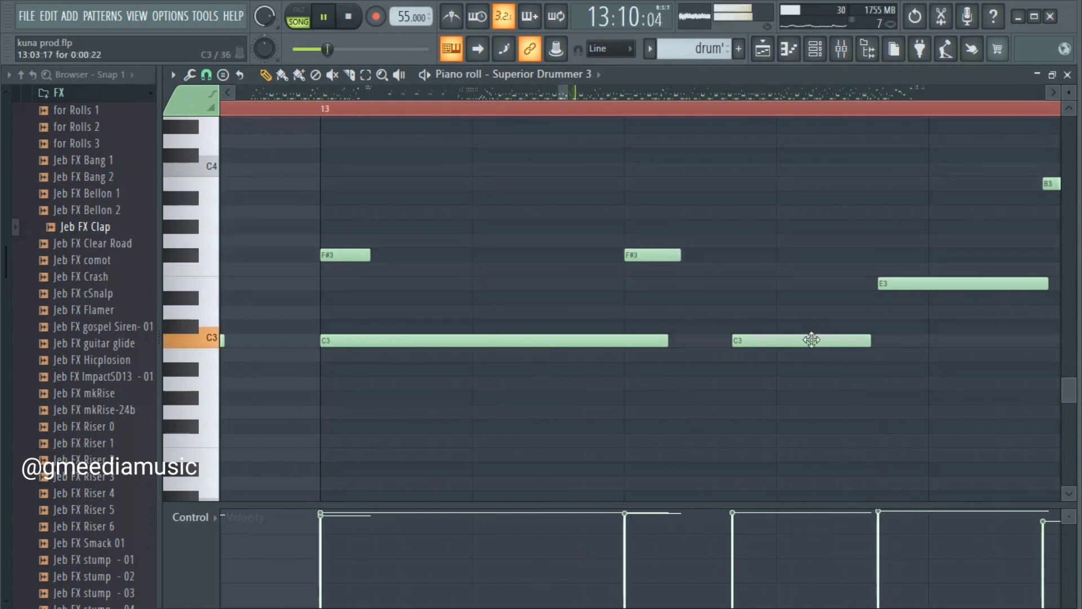
drag(812, 339, 855, 339)
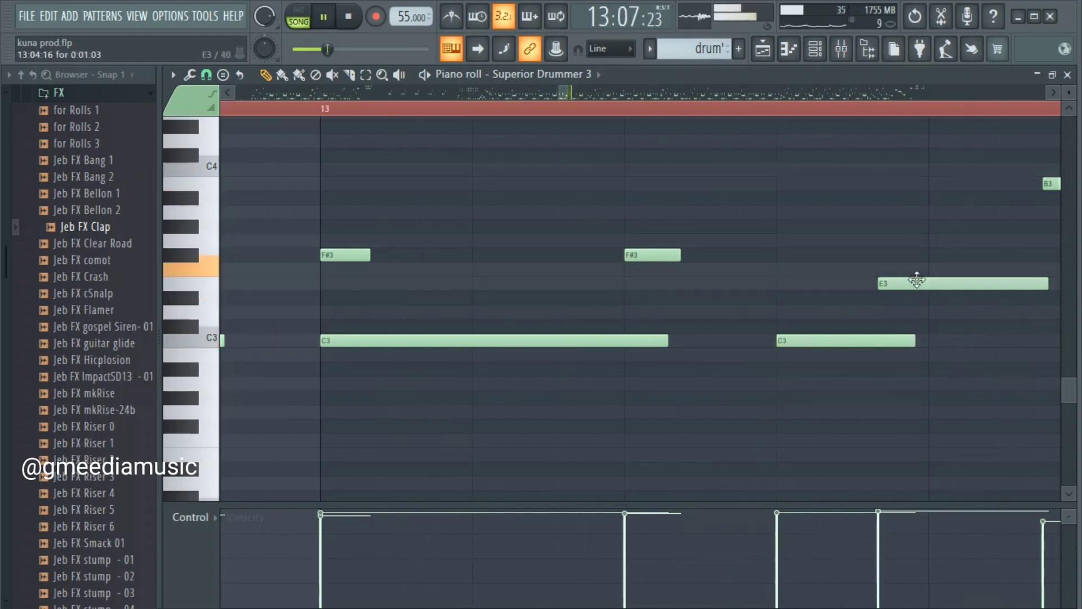
drag(917, 280, 967, 280)
key(space)
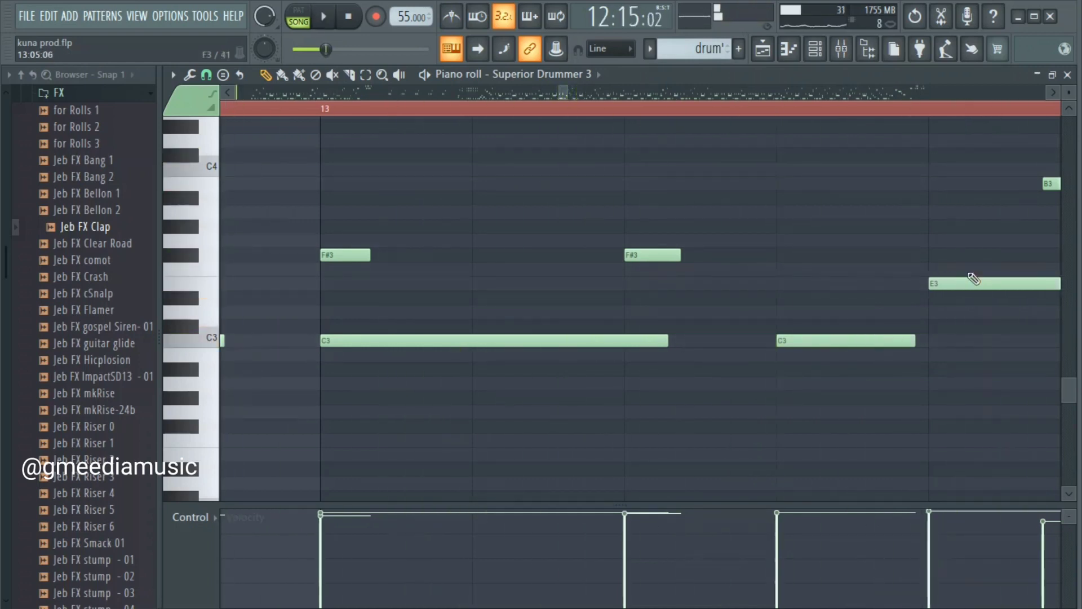
click(563, 141)
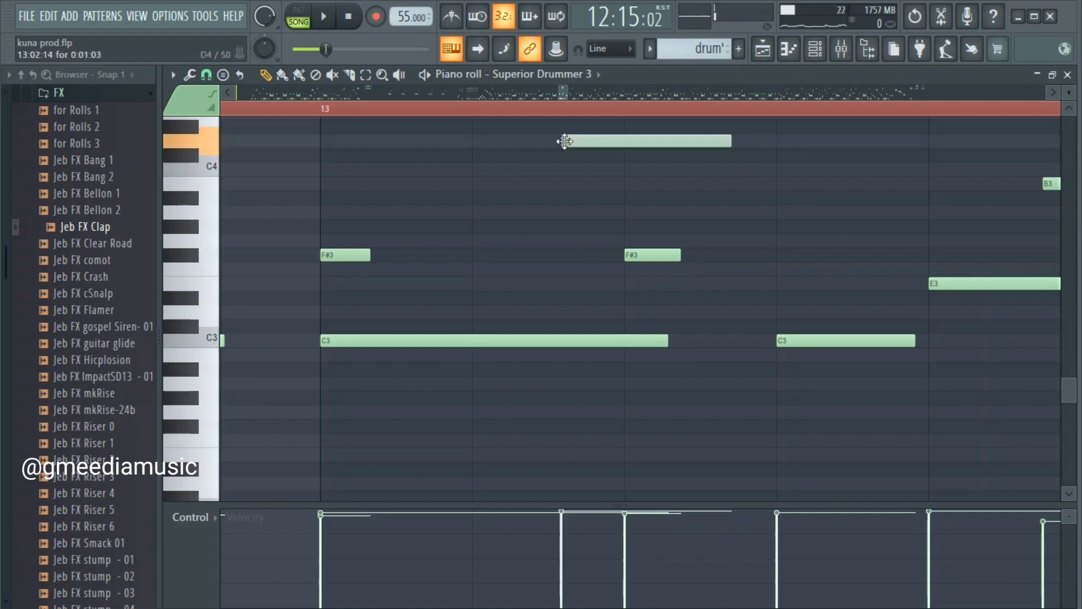
right_click(574, 142)
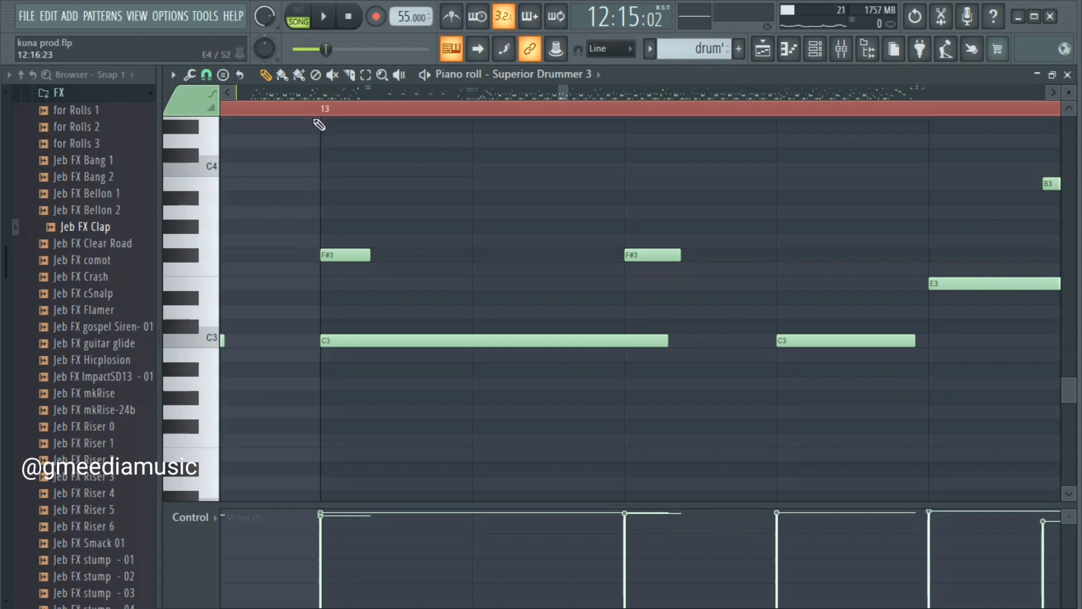
key(space)
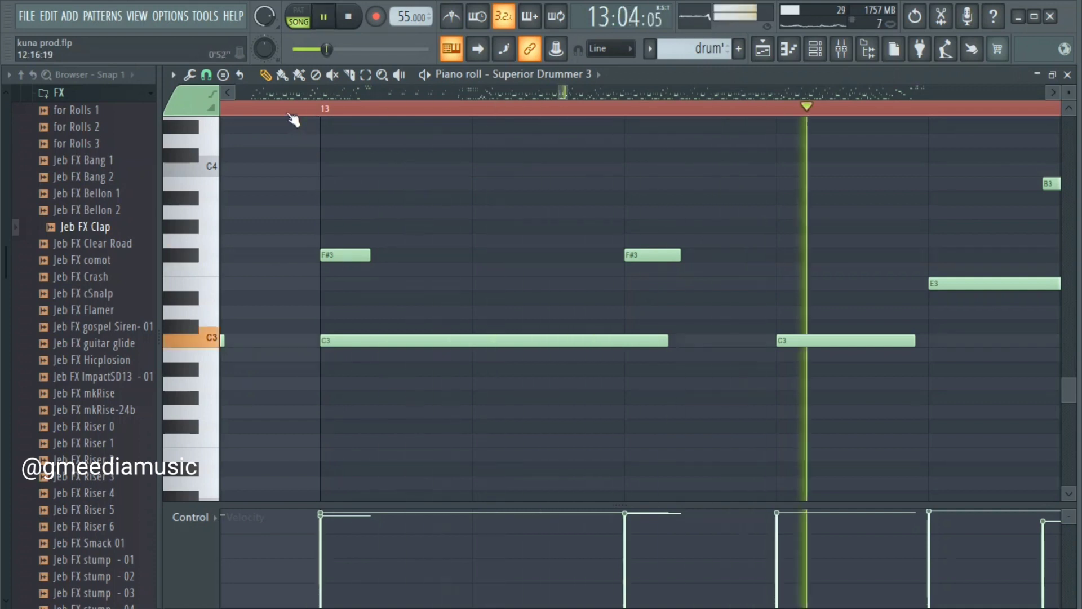
key(space)
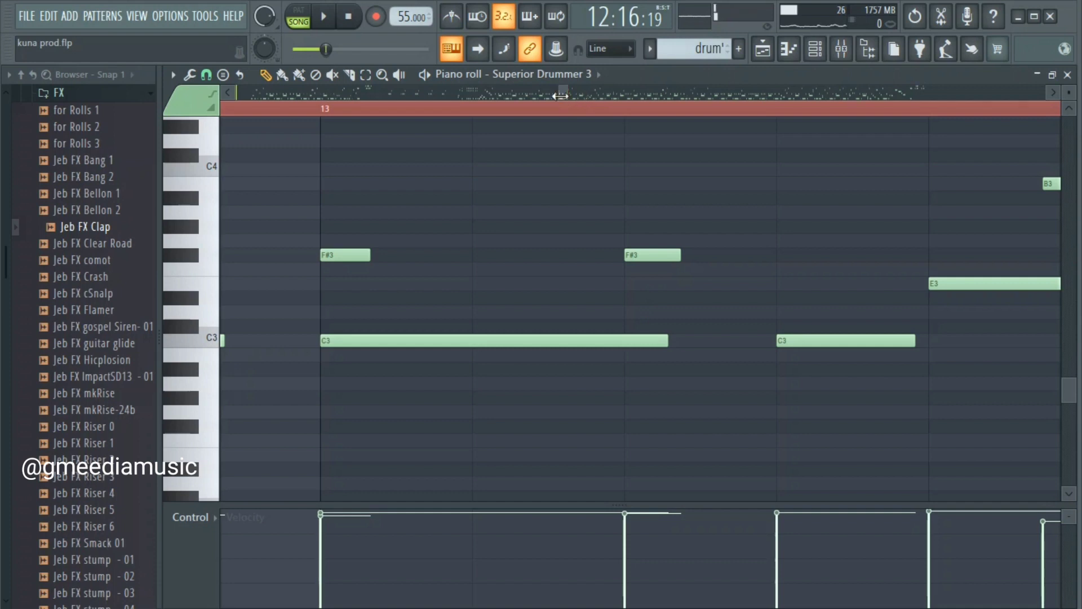
Move the bar 13 drum notes onto the grid: B3 to step 6, G3 to step 7 and F3 to step 8
mouse_move(565, 89)
mouse_down()
mouse_move(556, 96)
mouse_move(574, 90)
mouse_up()
drag(586, 243, 615, 227)
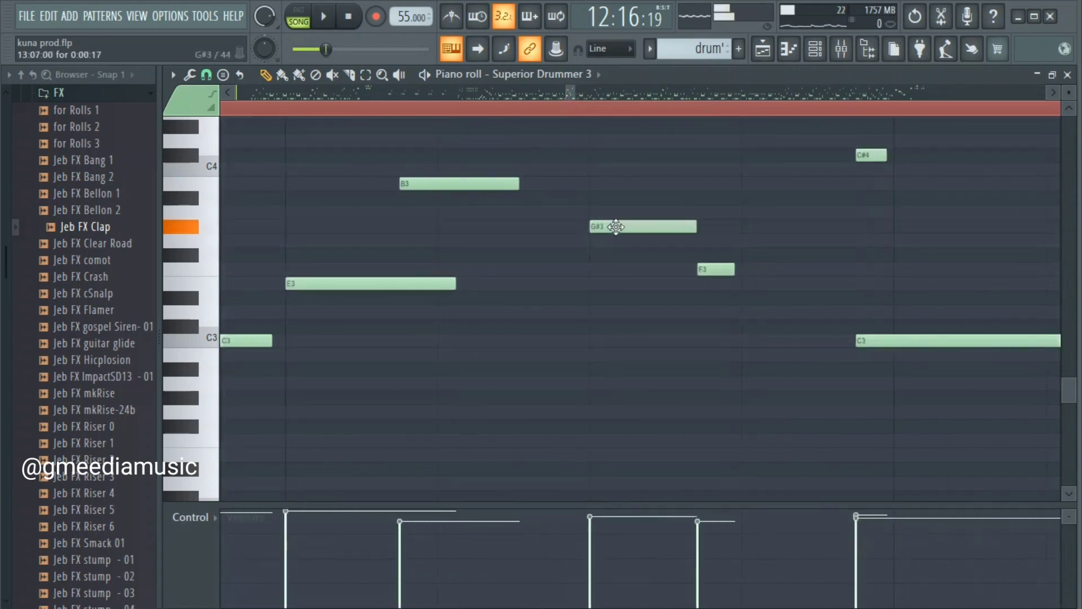
key(ctrl+z)
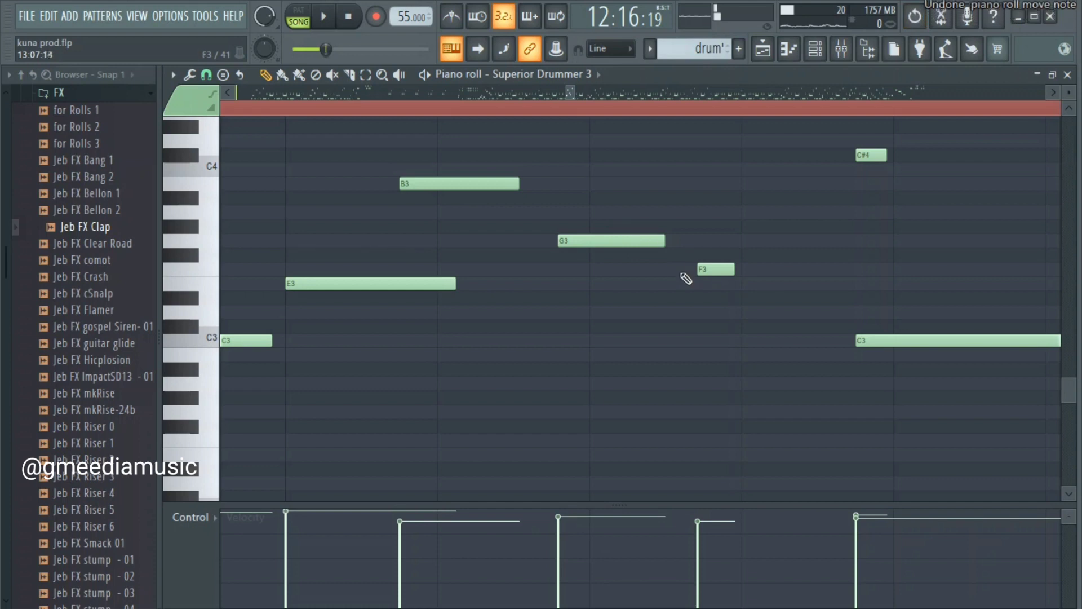
click(631, 236)
drag(630, 236, 668, 240)
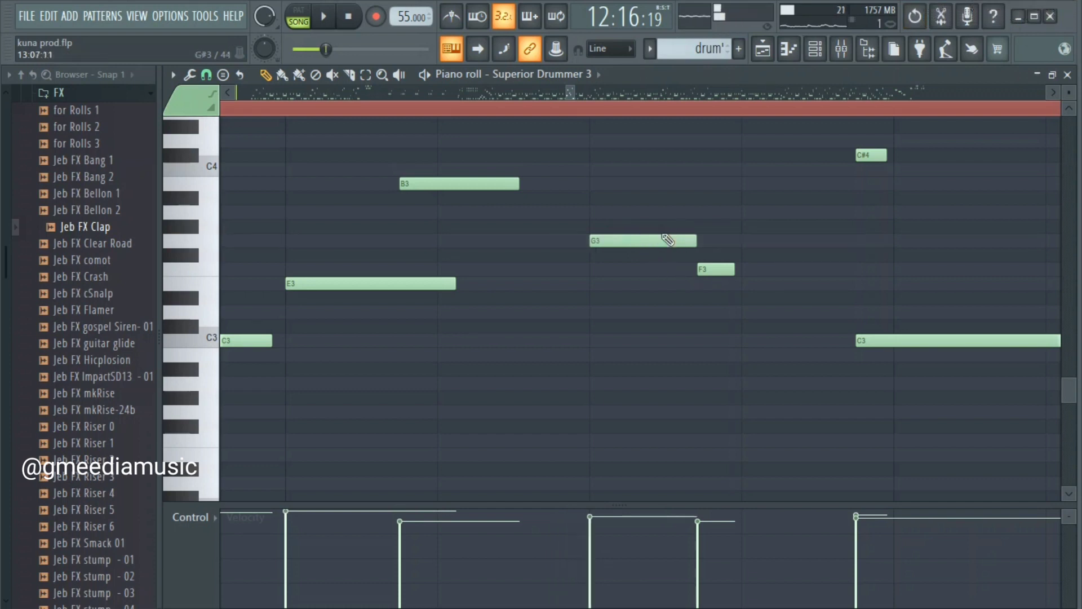
drag(714, 267, 759, 269)
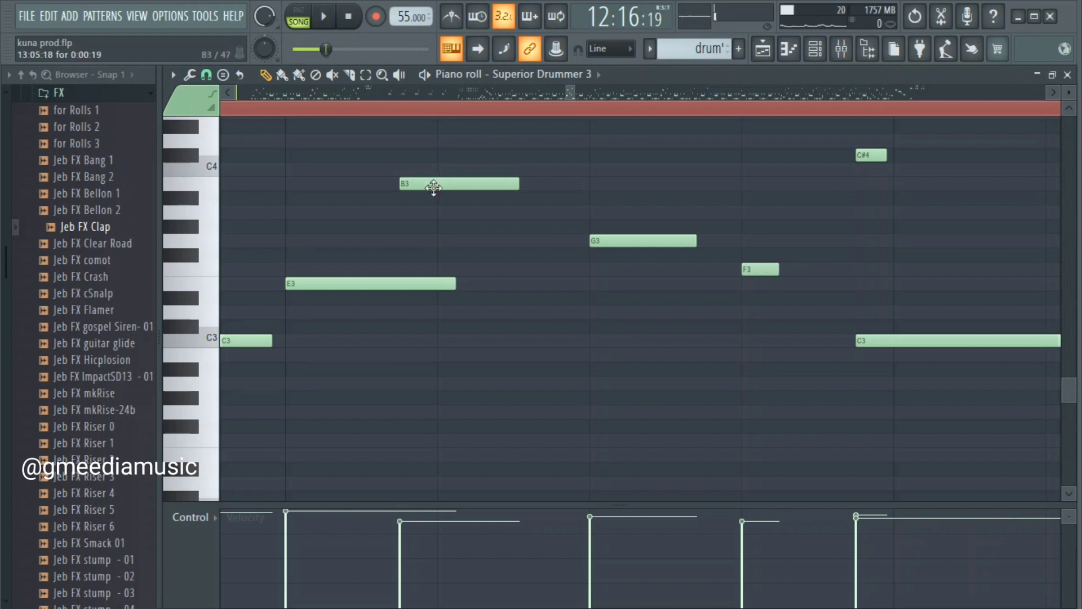
drag(434, 187, 472, 185)
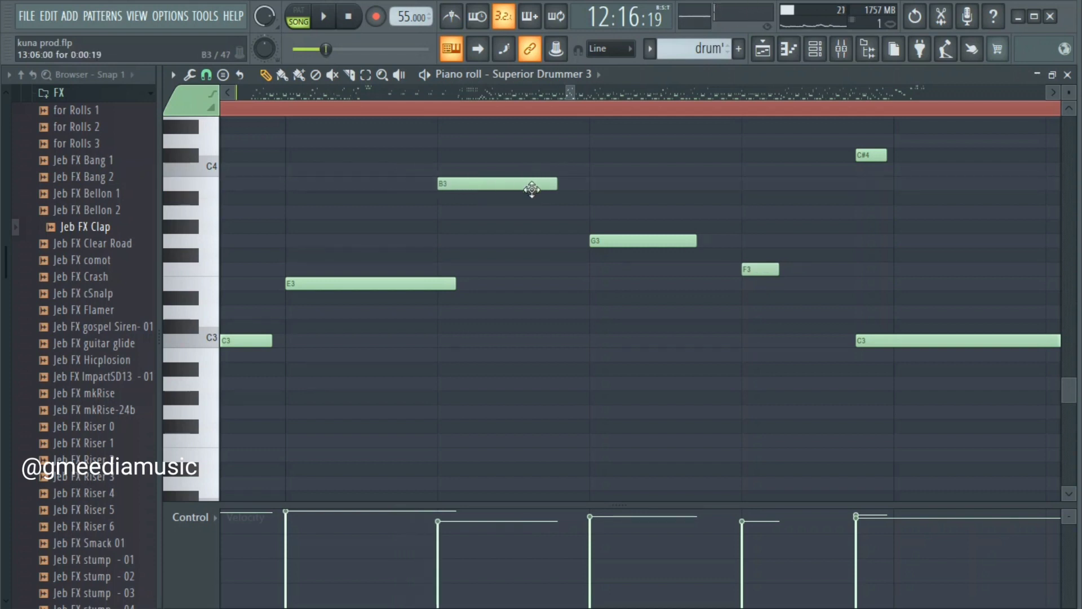
Move the C3 and C#4 notes to step 9 of bar 13 and play the drum part
drag(900, 337, 940, 333)
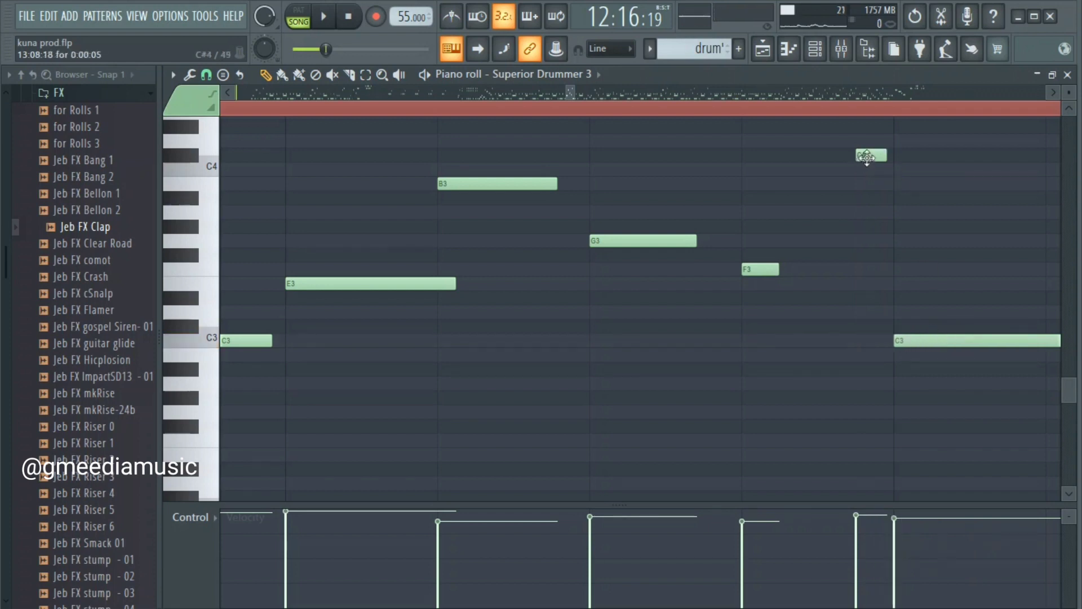
drag(867, 157, 904, 152)
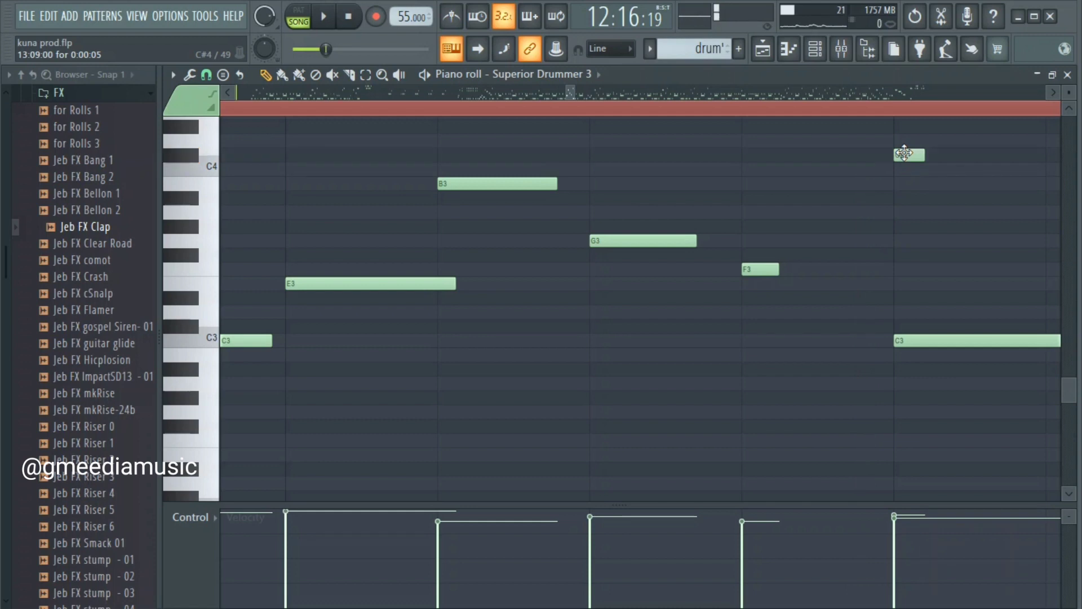
key(space)
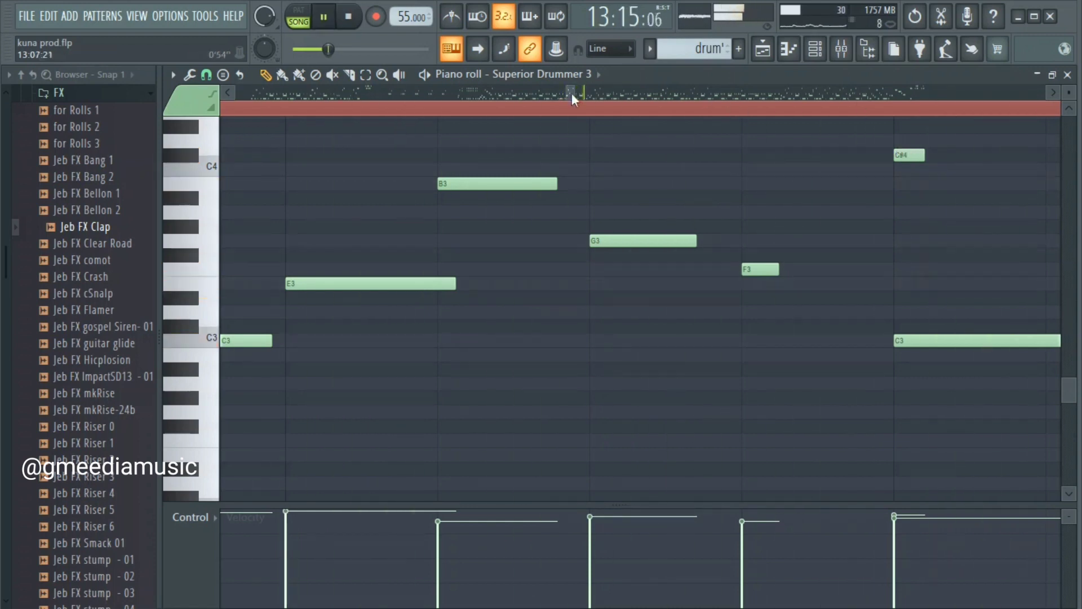
key(space)
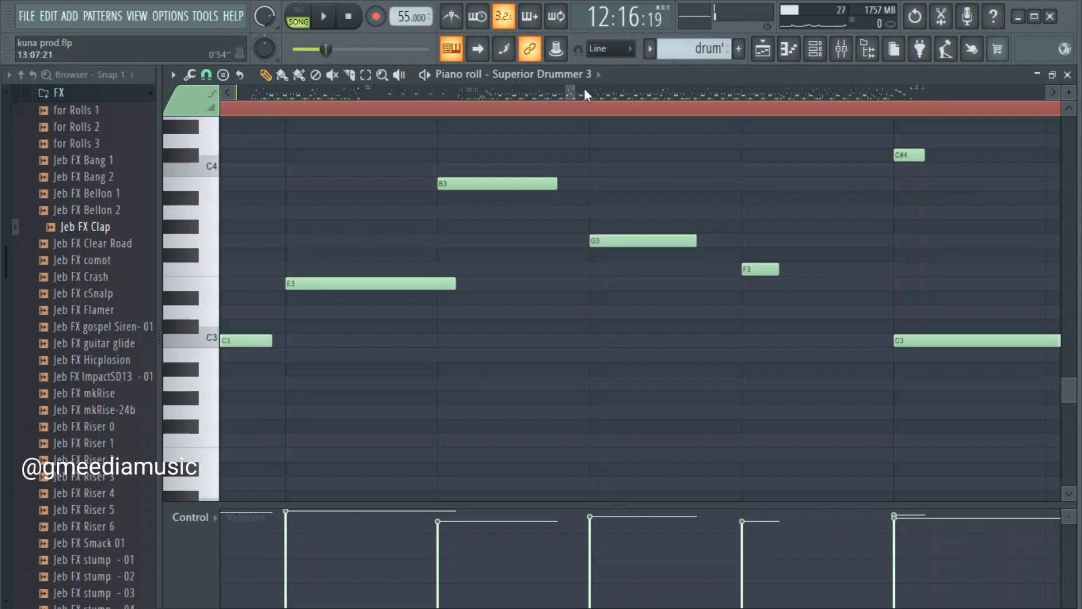
Move the F#3 note to step 11 and the following C3 to step 12 of bar 13
drag(570, 90, 578, 92)
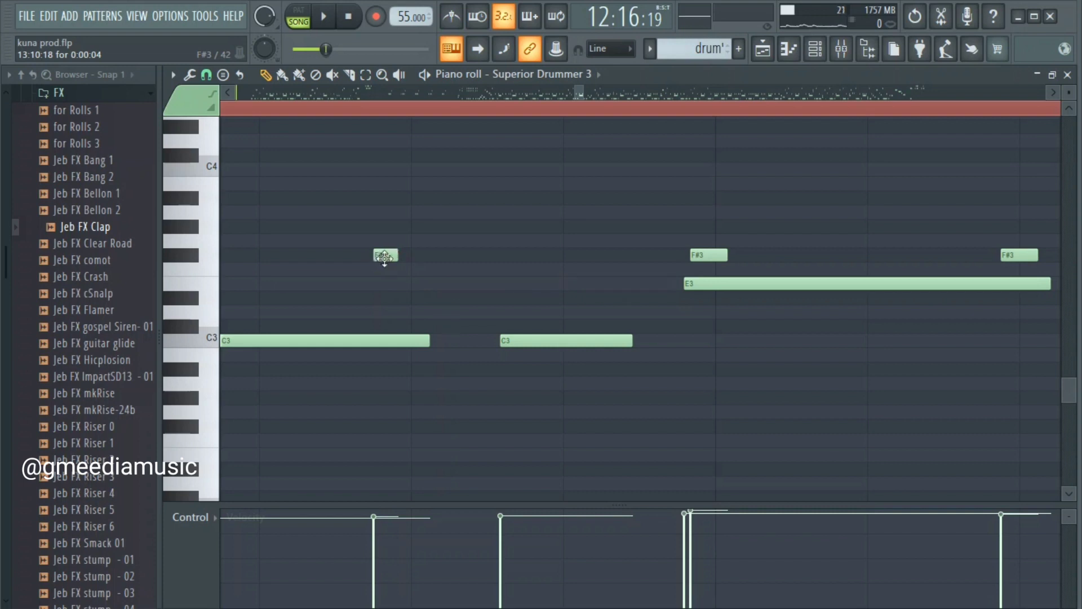
drag(385, 256, 423, 254)
drag(545, 339, 643, 321)
key(ctrl+z)
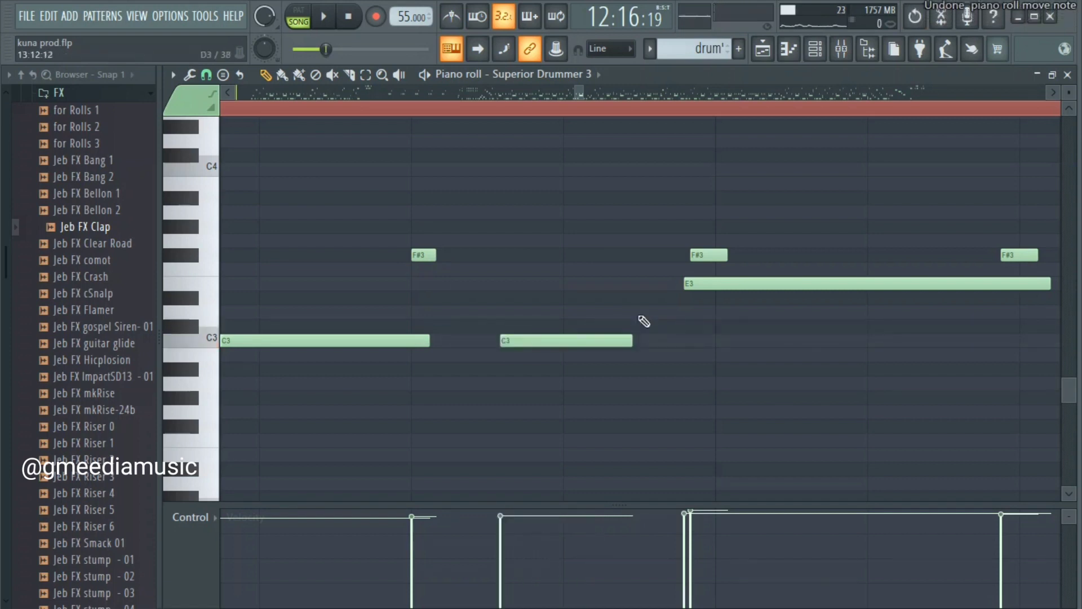
drag(556, 340, 621, 338)
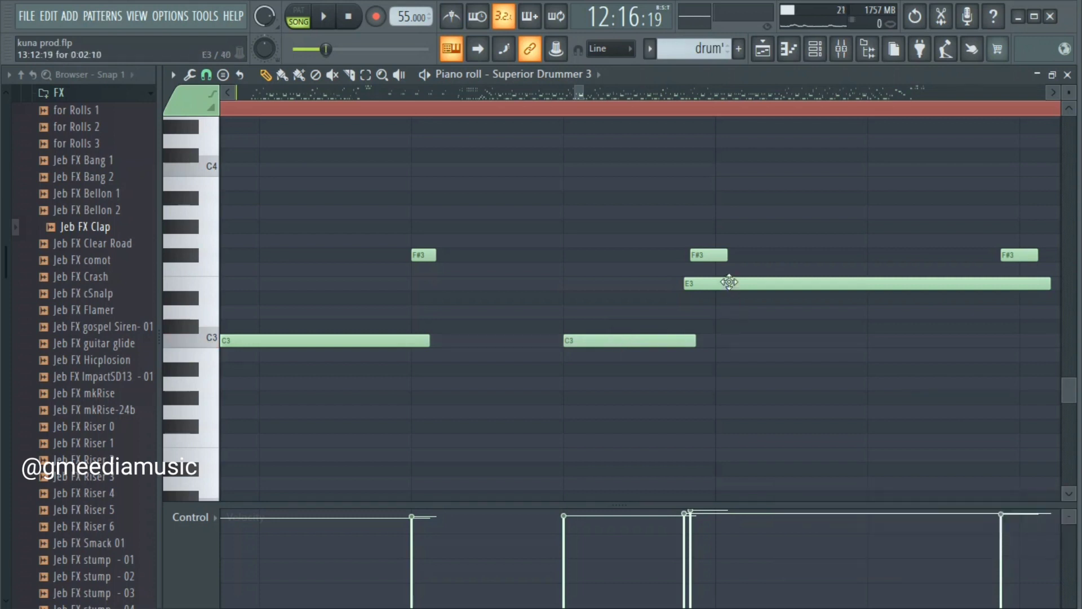
Align the E3 note and its F#3 to step 13 of bar 13 and listen to the drum part
drag(722, 285, 753, 284)
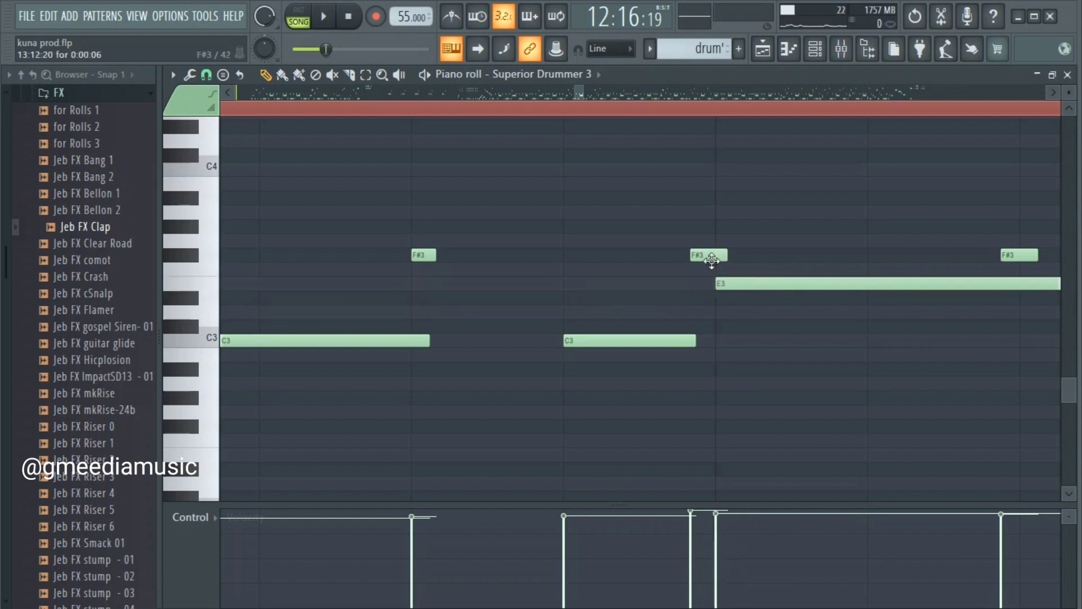
drag(706, 253, 731, 239)
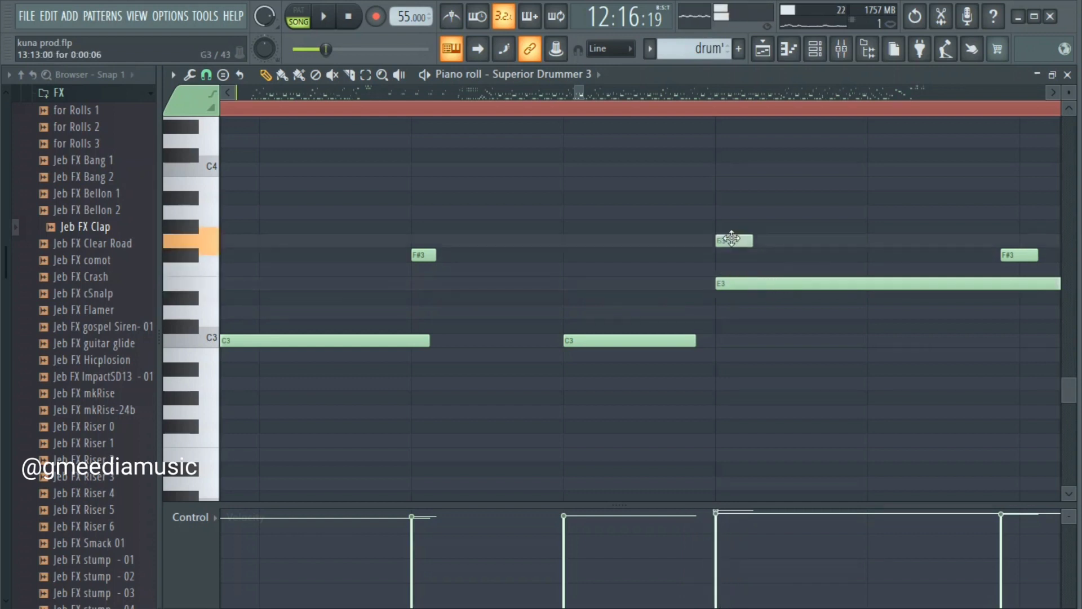
key(ctrl+z)
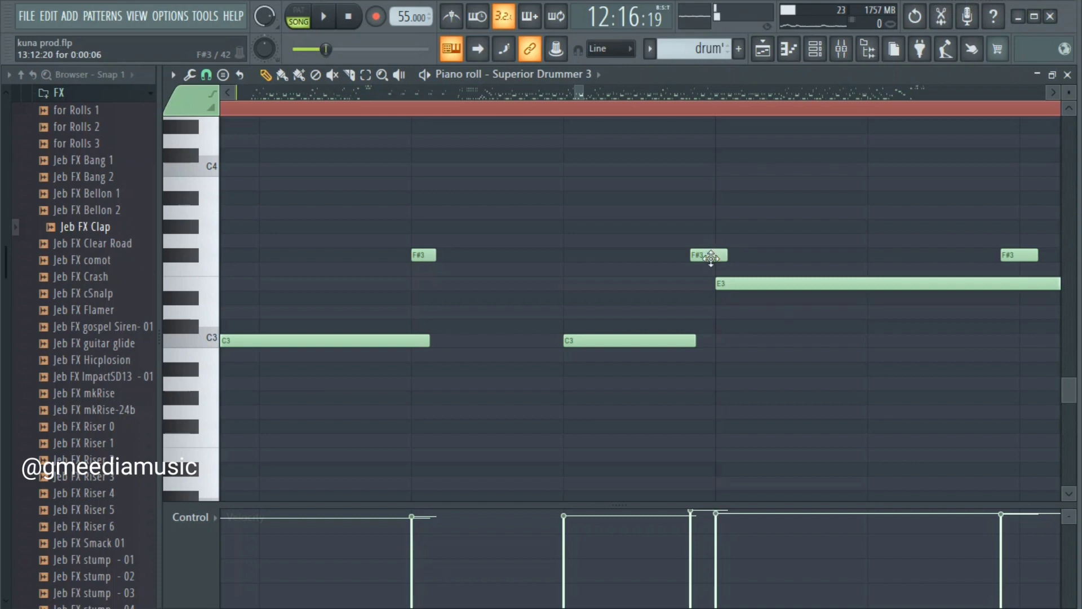
drag(710, 257, 739, 255)
key(space)
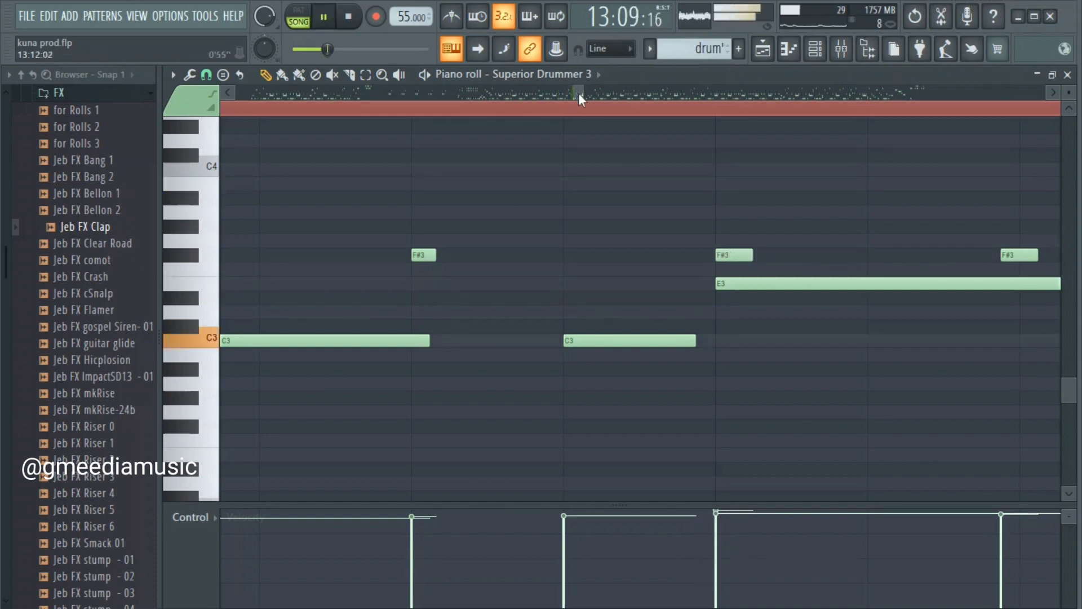
key(space)
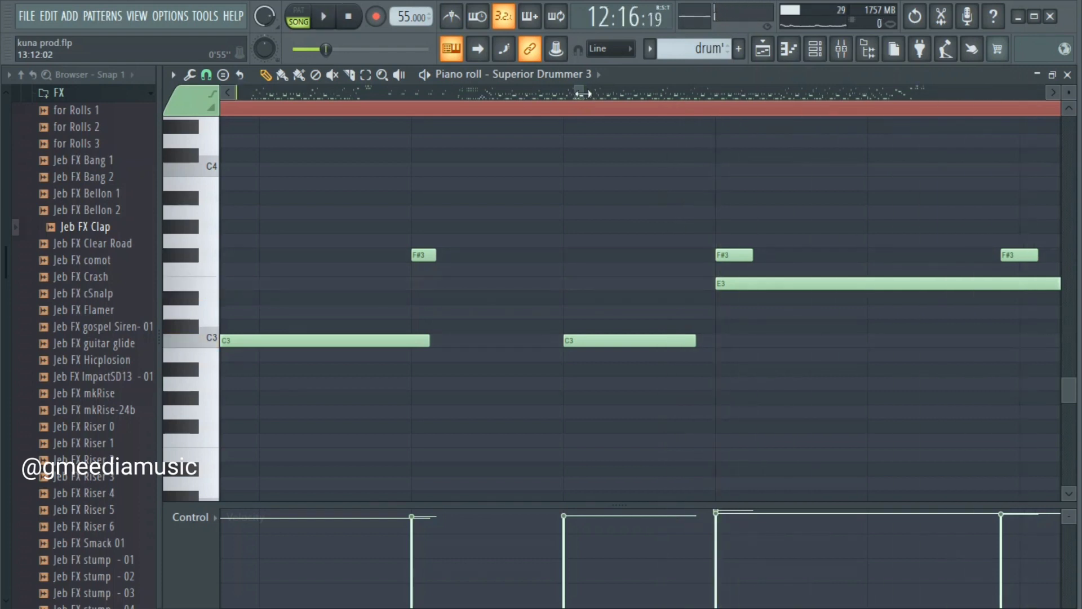
Move F#3 to step 15 and C3 to step 16 of bar 13, and the next C3 to bar 14's start
drag(582, 89, 587, 90)
drag(589, 254, 607, 253)
drag(738, 343, 792, 342)
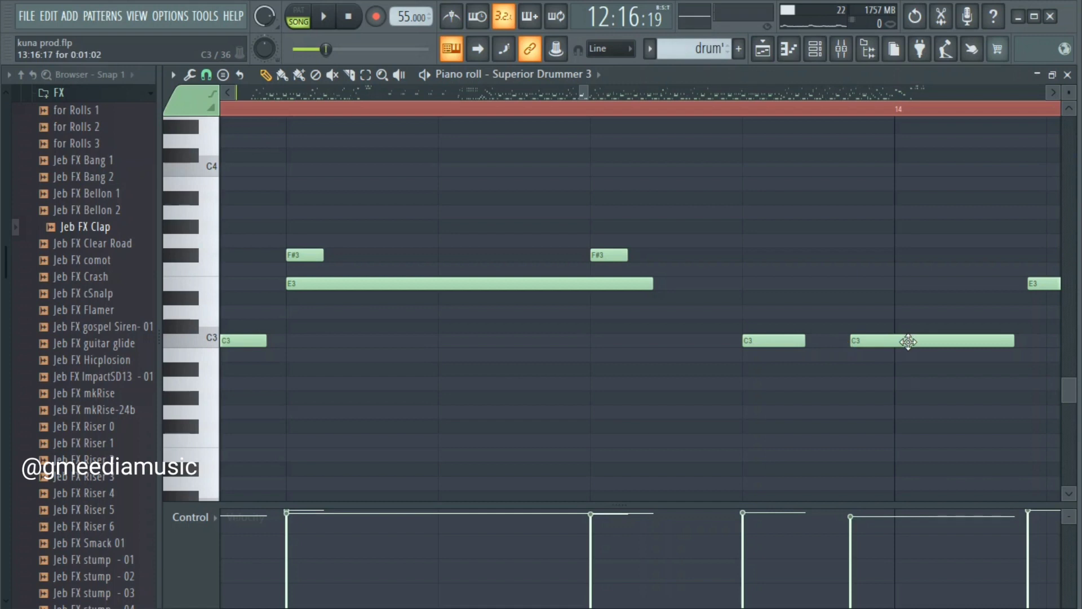
drag(907, 341, 952, 340)
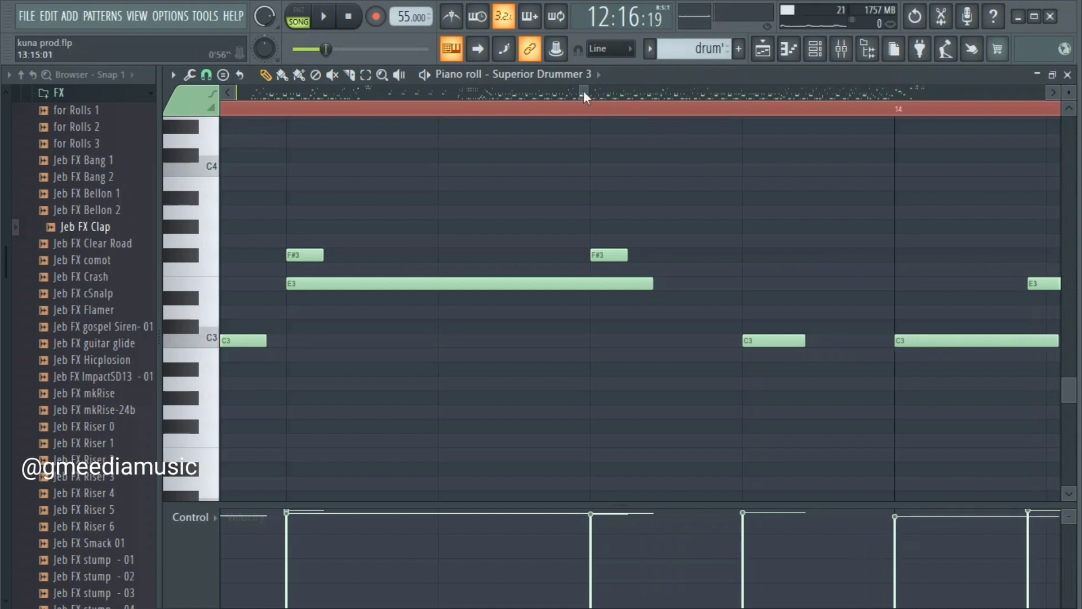
Align the early bar 14 notes to the grid: E3 to step 2, D3 to step 3 and the next E3 to step 4
drag(584, 93, 588, 93)
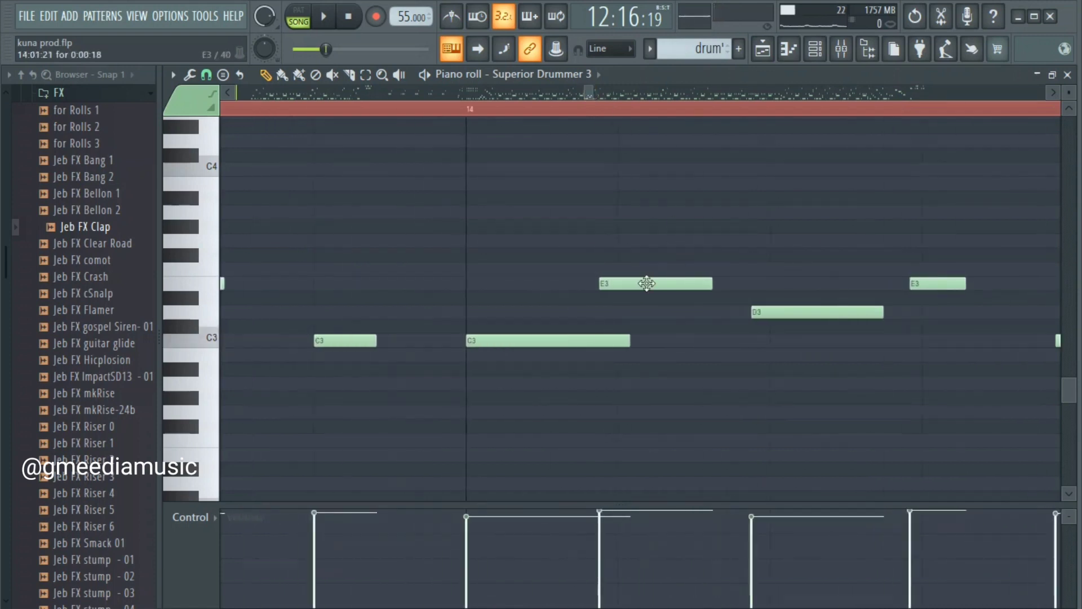
drag(637, 282, 664, 280)
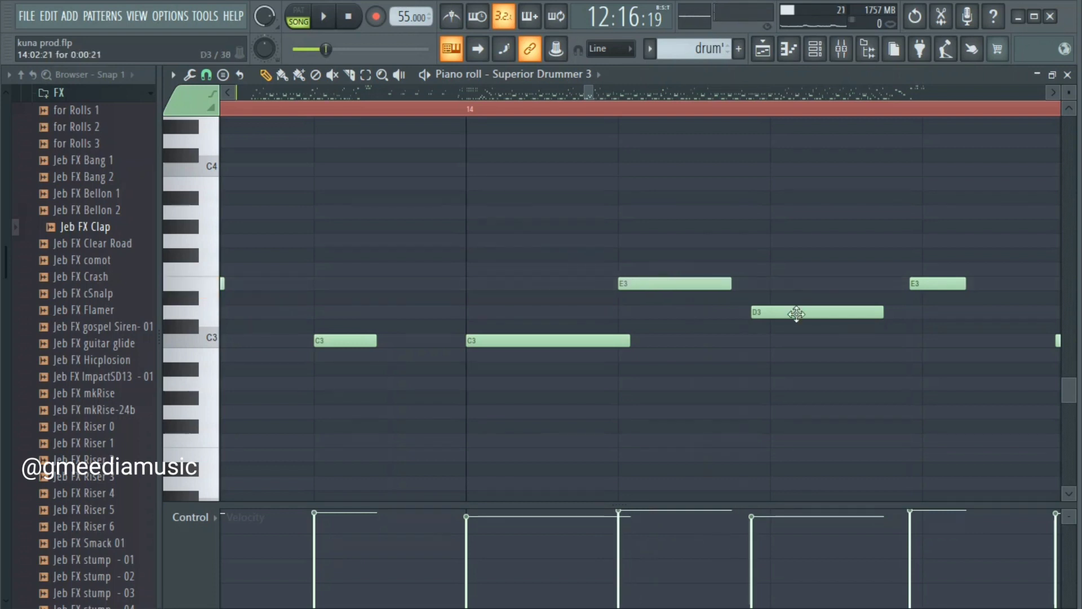
drag(796, 312, 816, 317)
drag(945, 280, 958, 280)
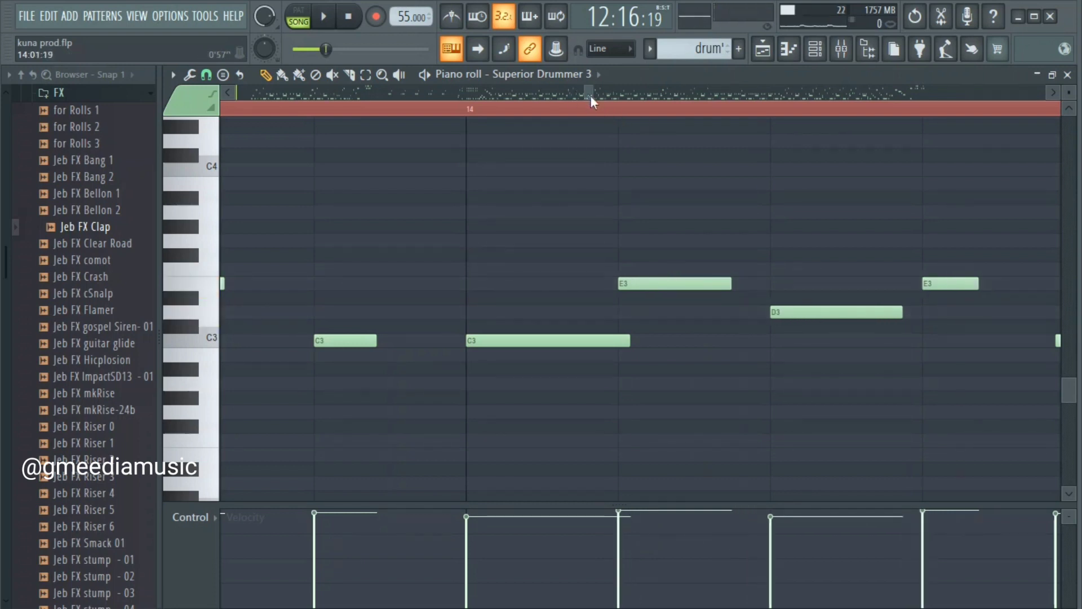
Align bar 14's middle notes to the grid: C3 to step 5, B3 to step 6, G3 and C3 to step 7, F3 to step 8
drag(590, 96, 597, 96)
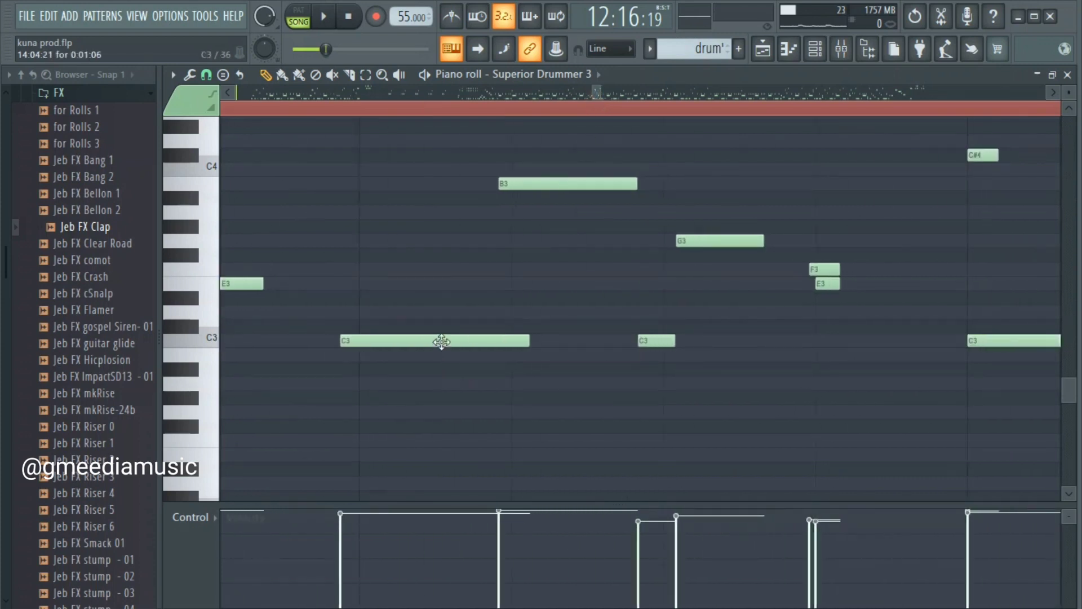
drag(441, 341, 461, 336)
drag(534, 189, 547, 187)
drag(712, 241, 699, 241)
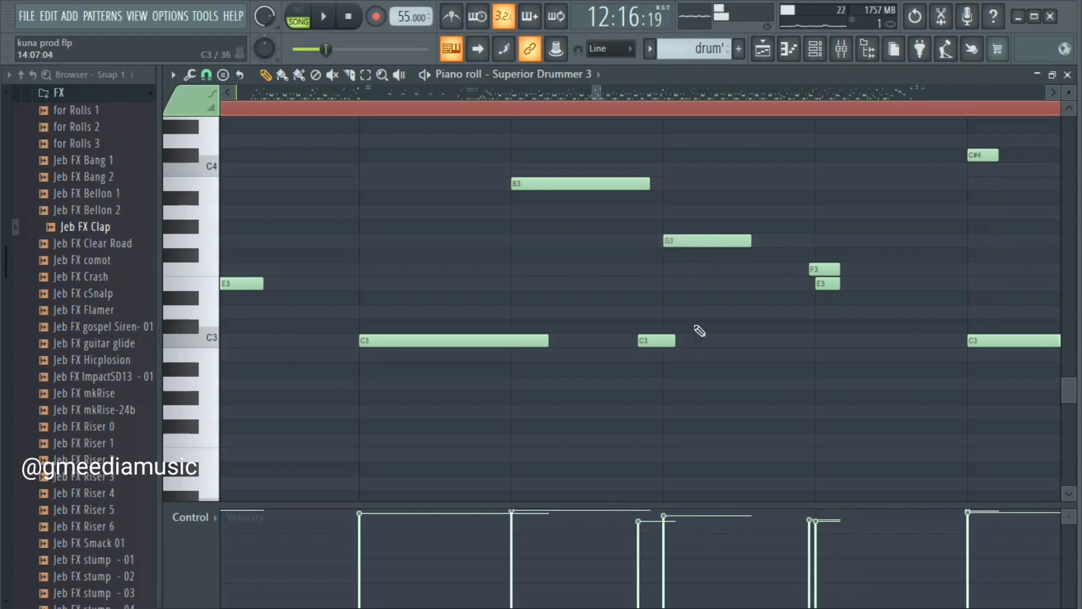
drag(658, 346, 684, 345)
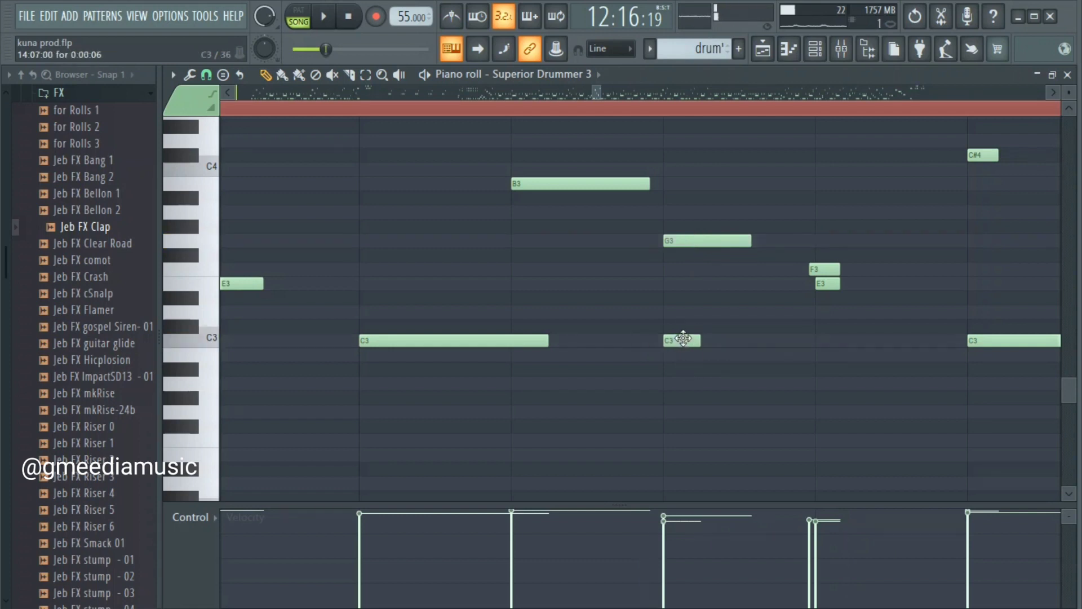
drag(822, 265, 829, 268)
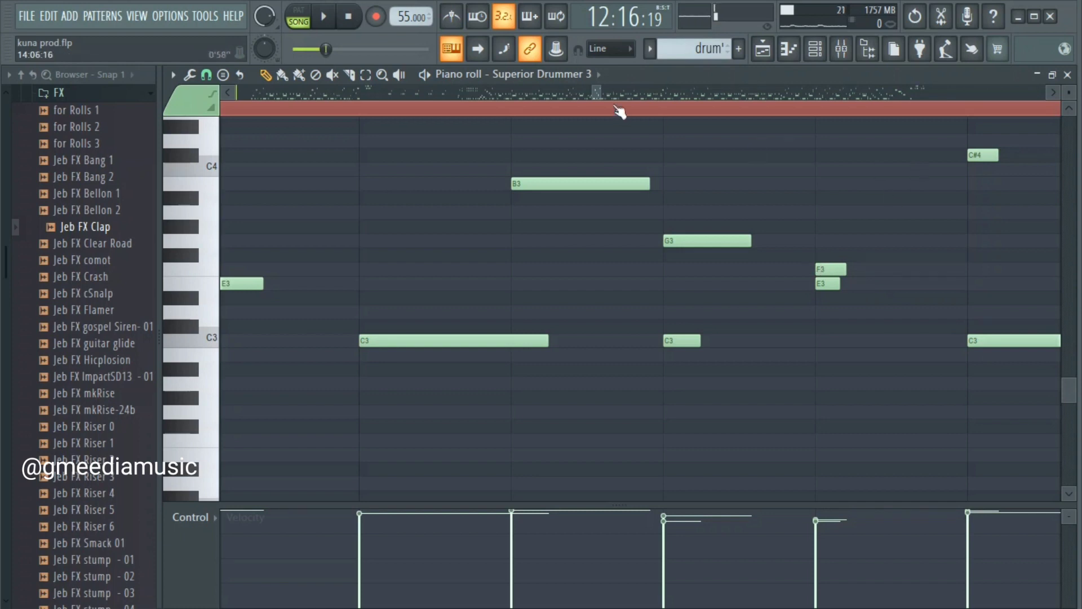
drag(590, 90, 602, 91)
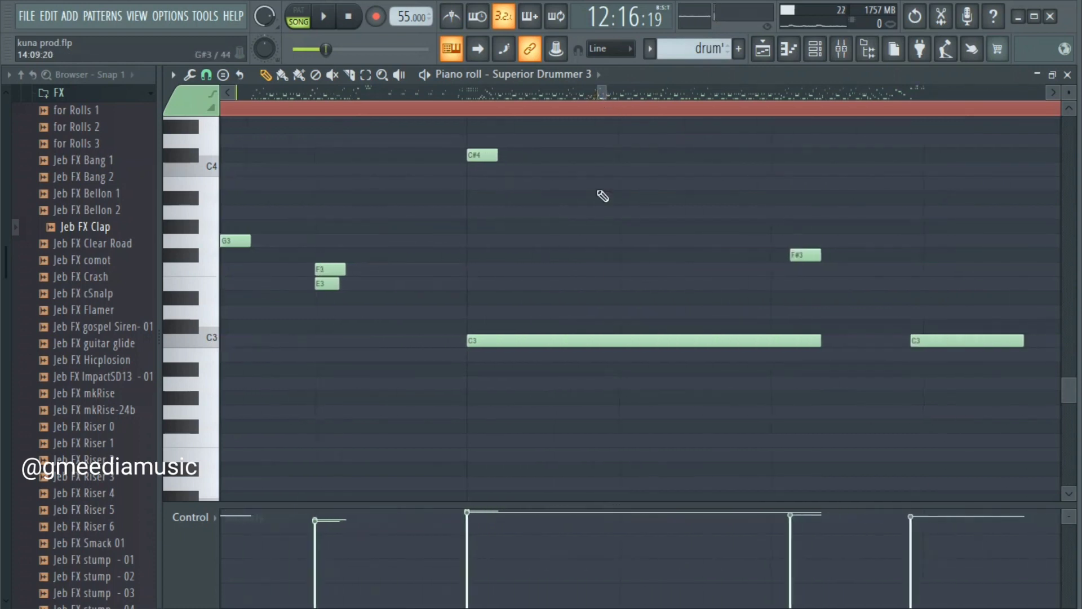
Move F#3 to step 11 and the following C3 to step 12 of bar 14, and shorten the long C3 at step 9
drag(813, 255, 794, 254)
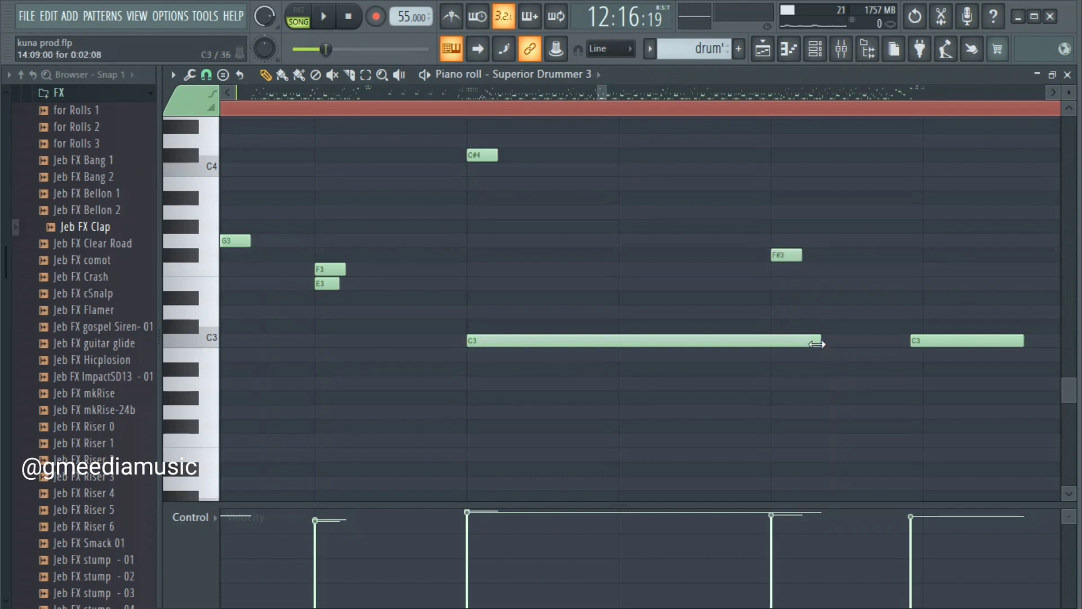
drag(817, 343, 735, 347)
drag(944, 338, 956, 338)
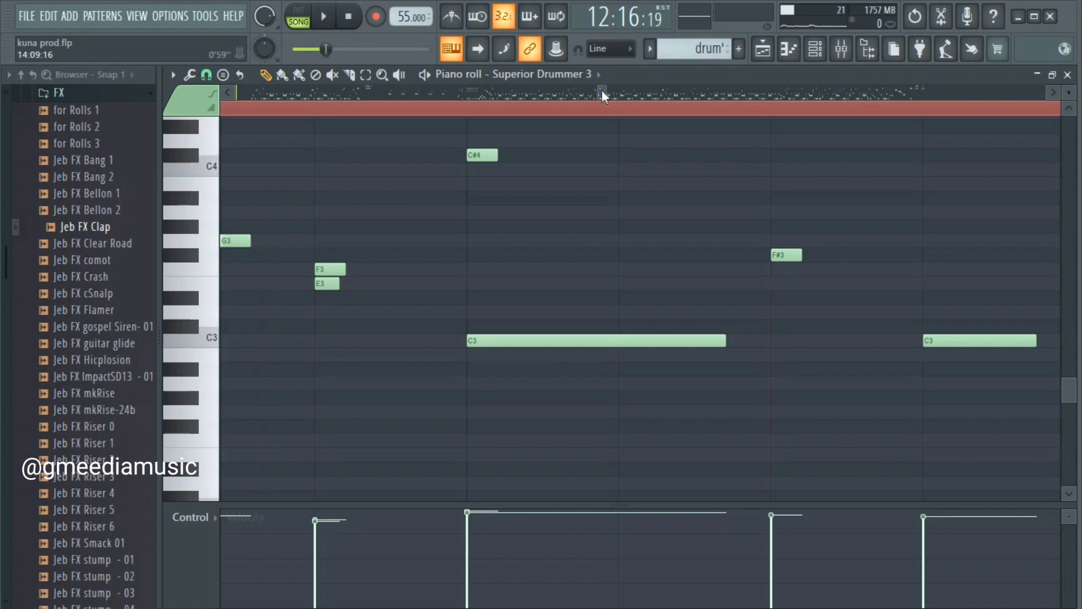
Align the last notes of bar 14 to the grid: E3 and F#3 to step 13, F#3 to step 14, C3 to step 16
drag(600, 90, 609, 93)
drag(476, 282, 448, 260)
click(459, 255)
drag(605, 251, 599, 249)
drag(881, 346, 901, 345)
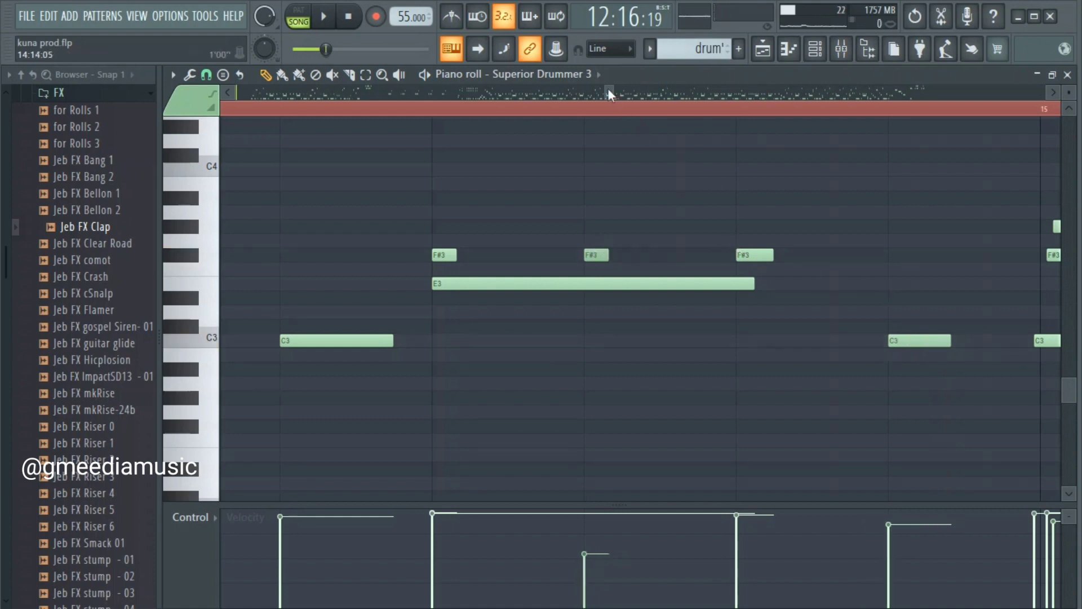
Align C3, F#3 and G#3 to the start of bar 15, and move the next C3 to step 4
drag(608, 88, 615, 89)
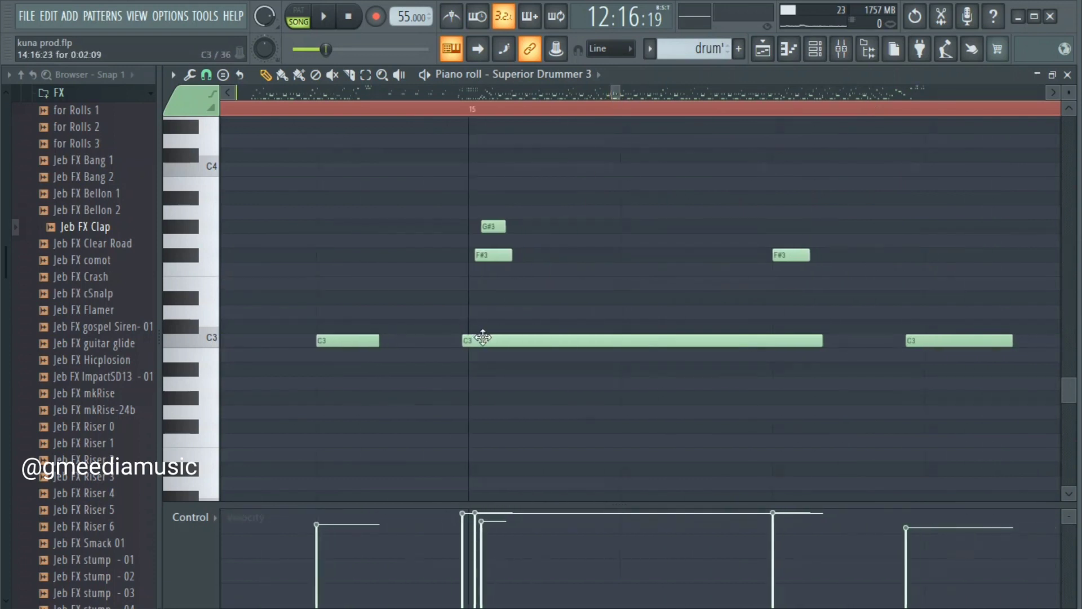
drag(483, 337, 489, 338)
drag(494, 255, 479, 226)
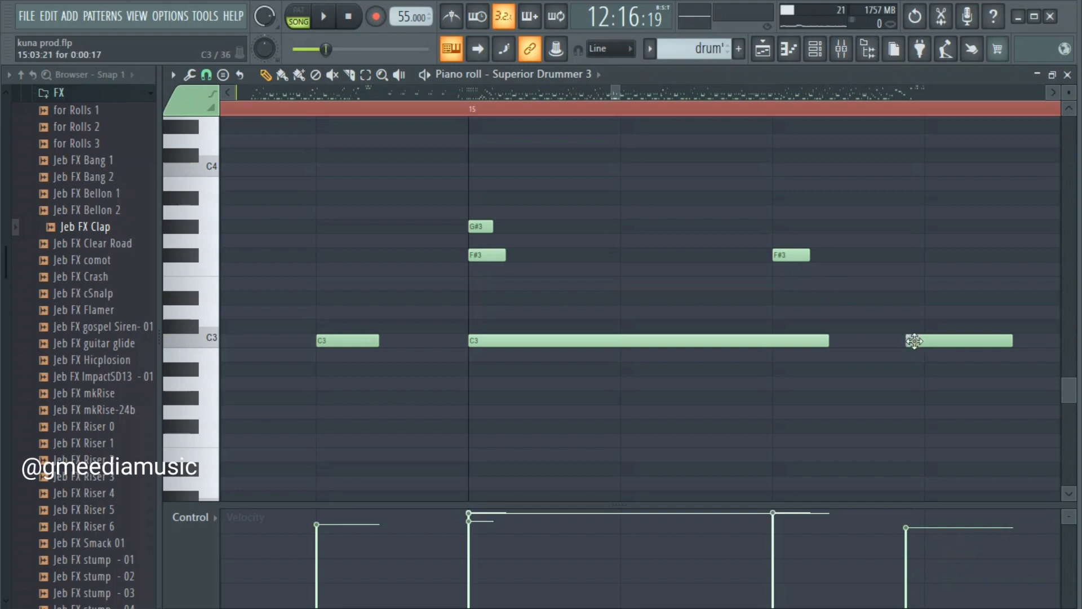
drag(914, 341, 933, 340)
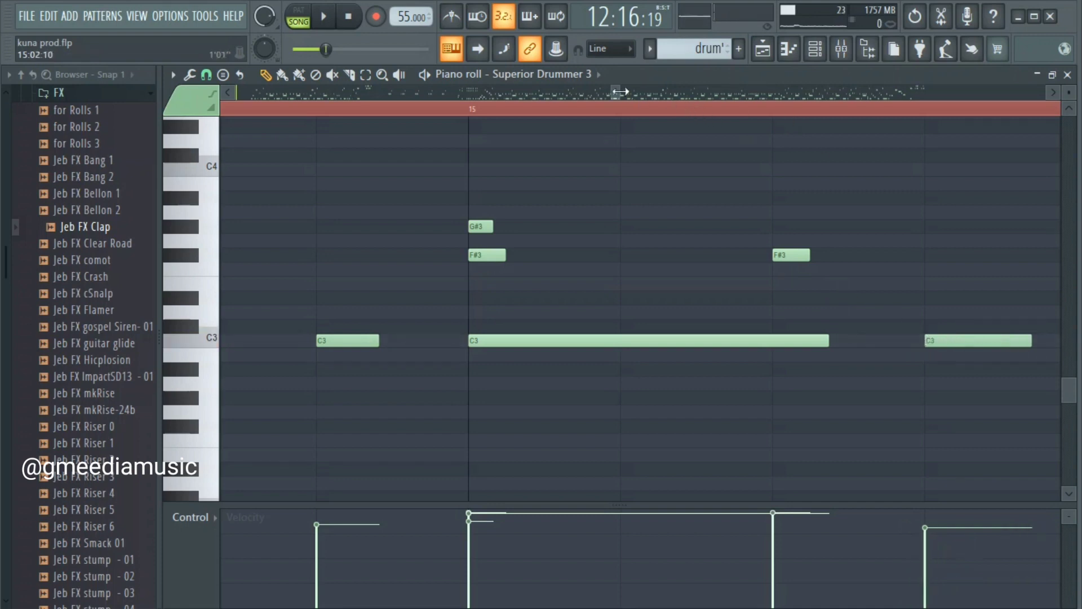
Align bar 15's notes to the grid: F#3 to step 5, A#3 to step 7 and the next F#3 to step 8
drag(619, 91, 624, 92)
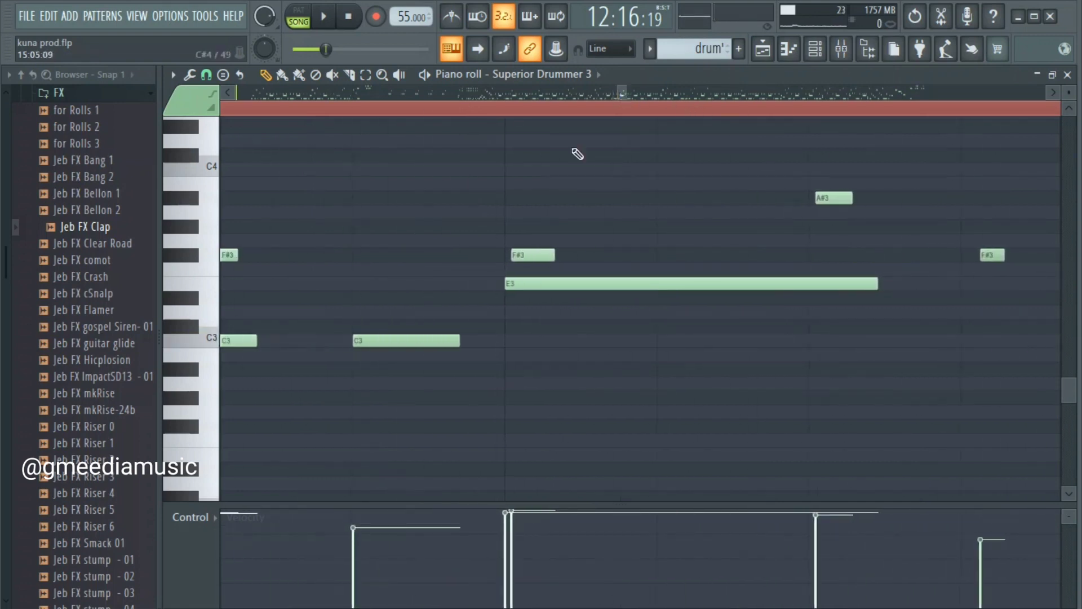
drag(523, 252, 520, 253)
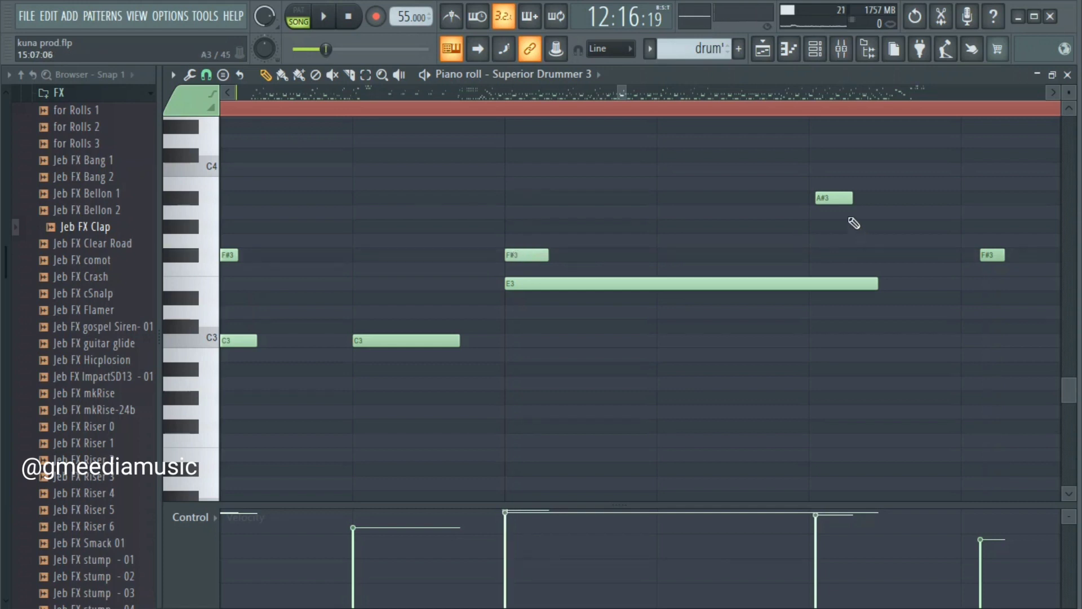
drag(835, 199, 829, 199)
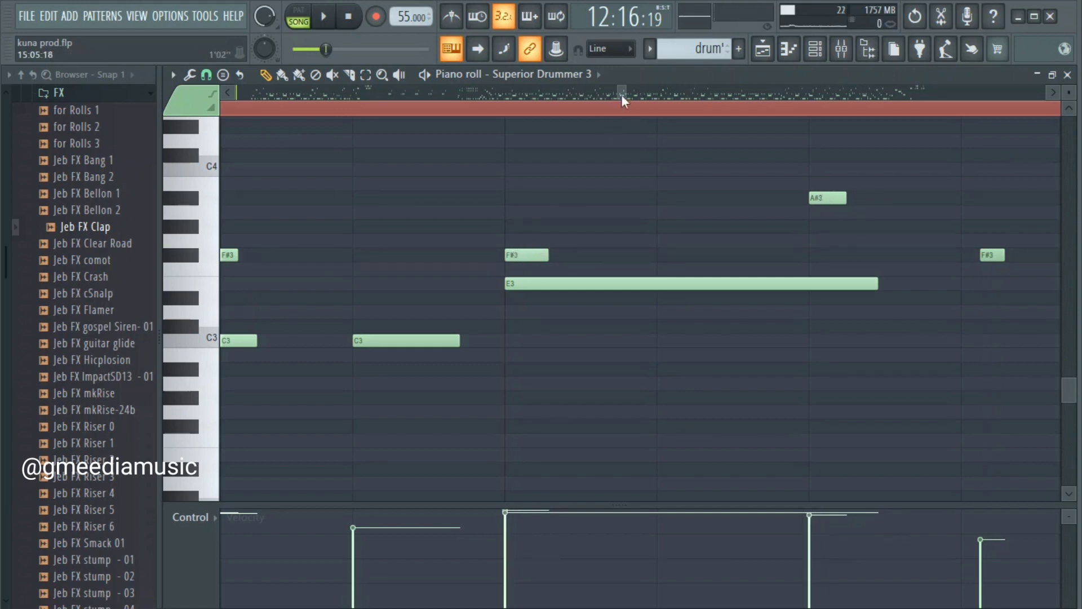
drag(621, 93, 628, 93)
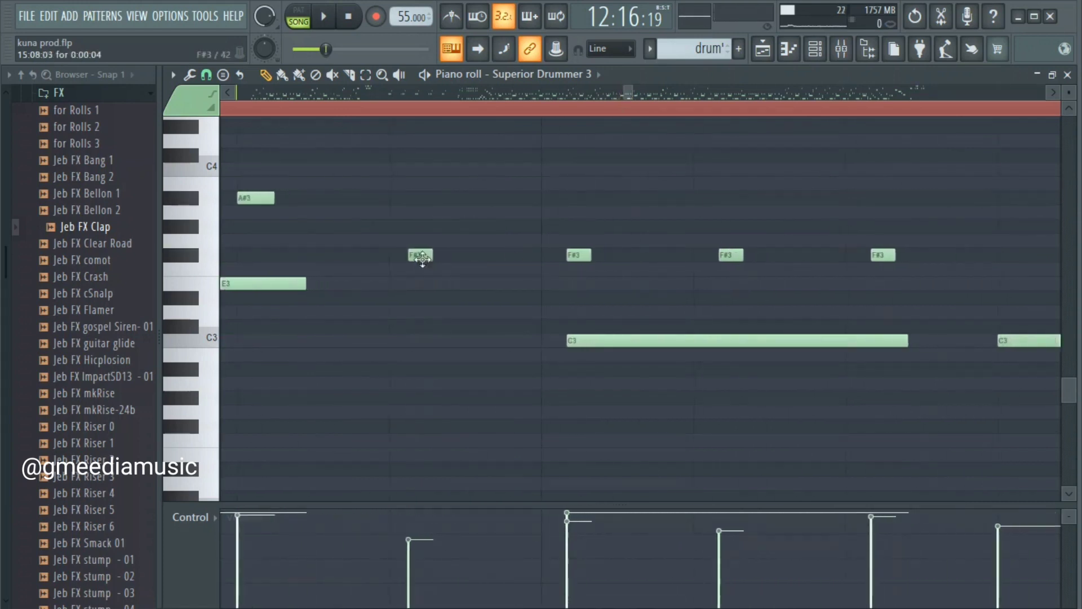
drag(425, 256, 407, 254)
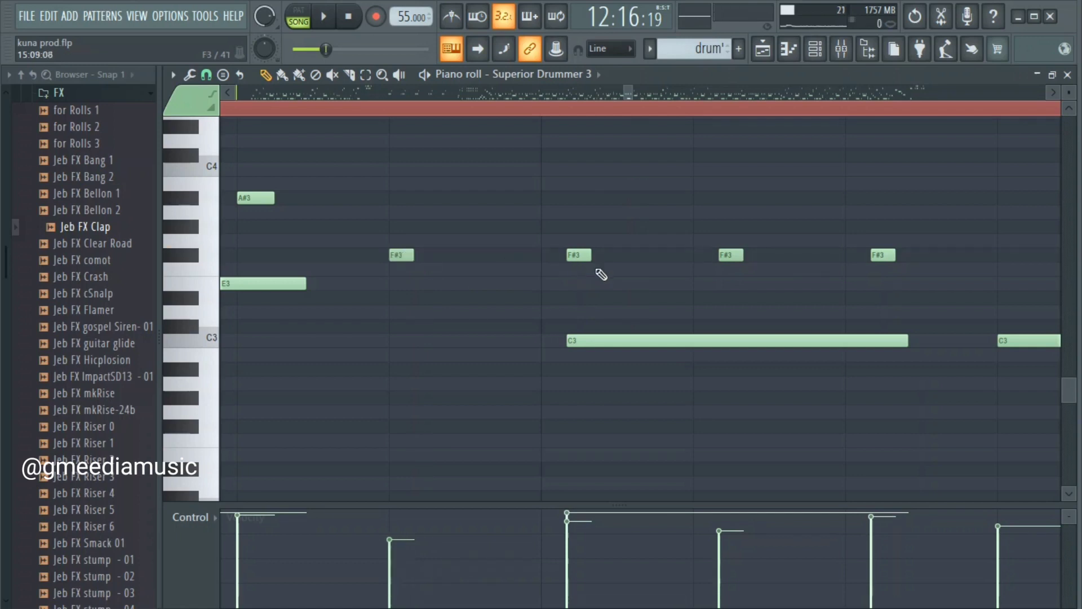
Move the three F#3 notes in the middle of bar 15 to steps 9, 10 and 11, and the long C3 to step 9
drag(579, 254, 554, 254)
drag(727, 255, 702, 254)
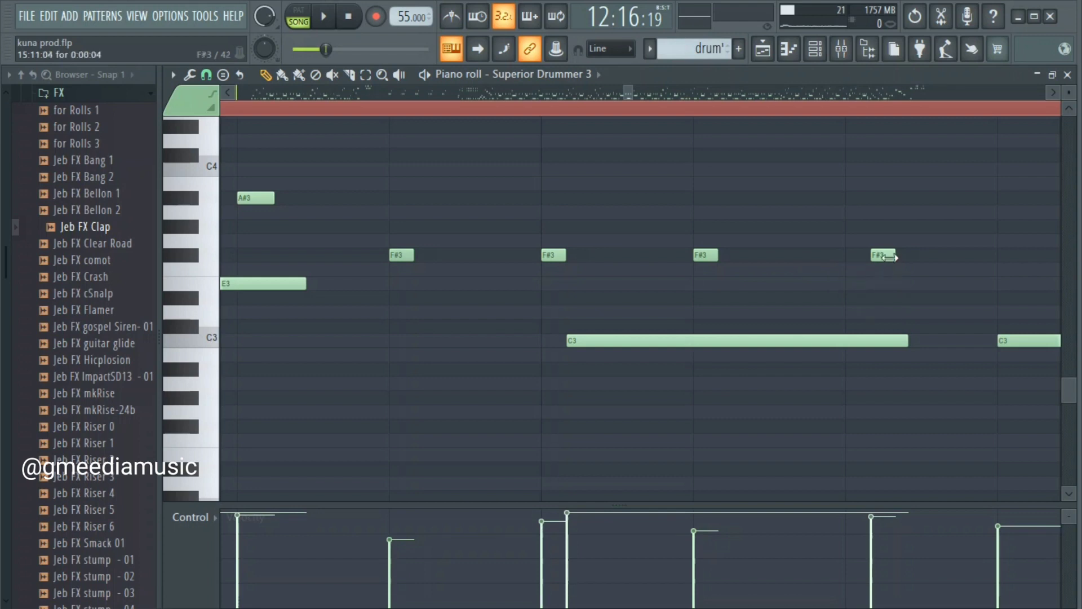
drag(889, 257, 862, 255)
drag(710, 341, 686, 341)
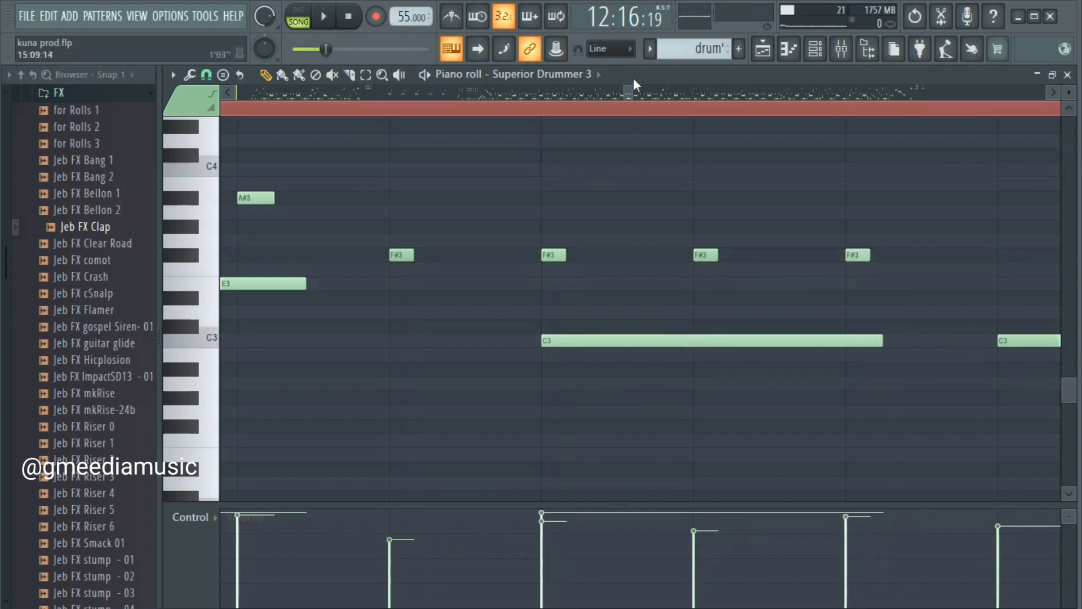
Align the last notes of bar 15 to the grid: E3 and A#3 to step 13, F#3 to step 15, C3 to step 16
drag(626, 89, 631, 90)
drag(785, 285, 755, 279)
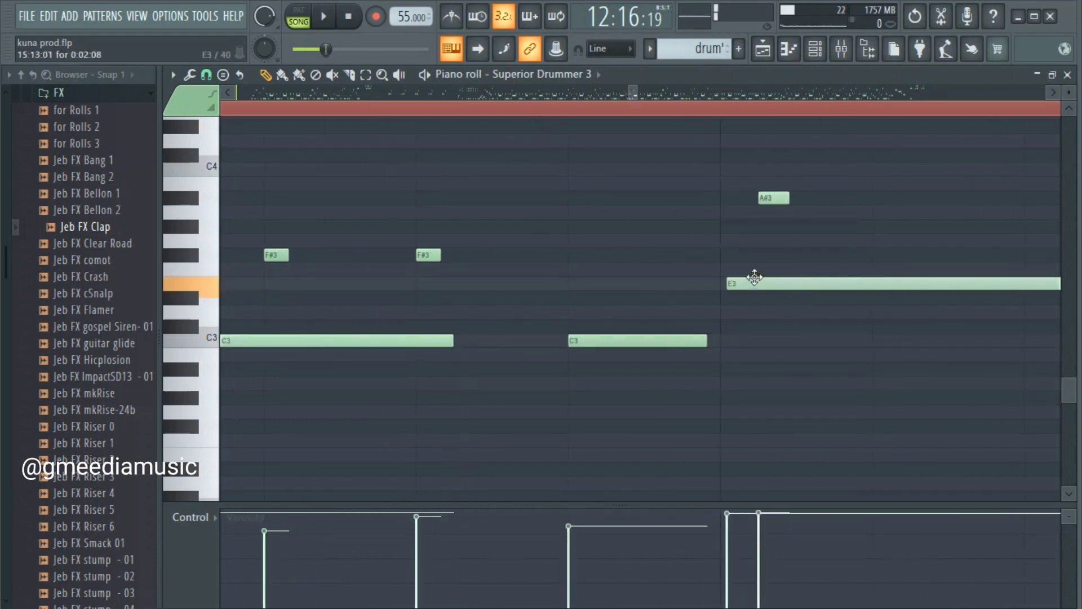
drag(778, 198, 738, 192)
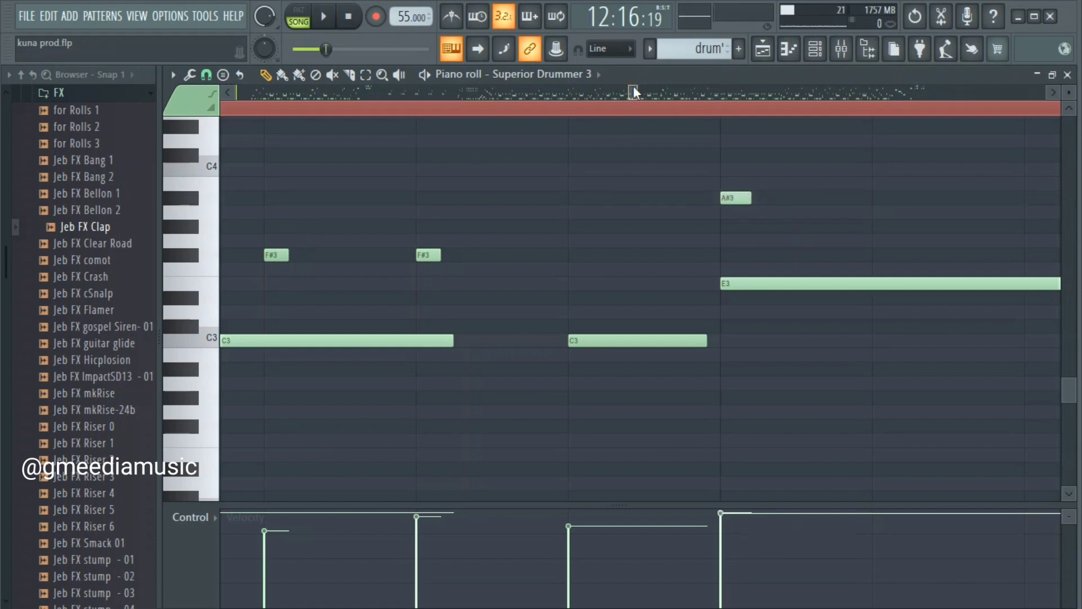
drag(634, 86, 640, 87)
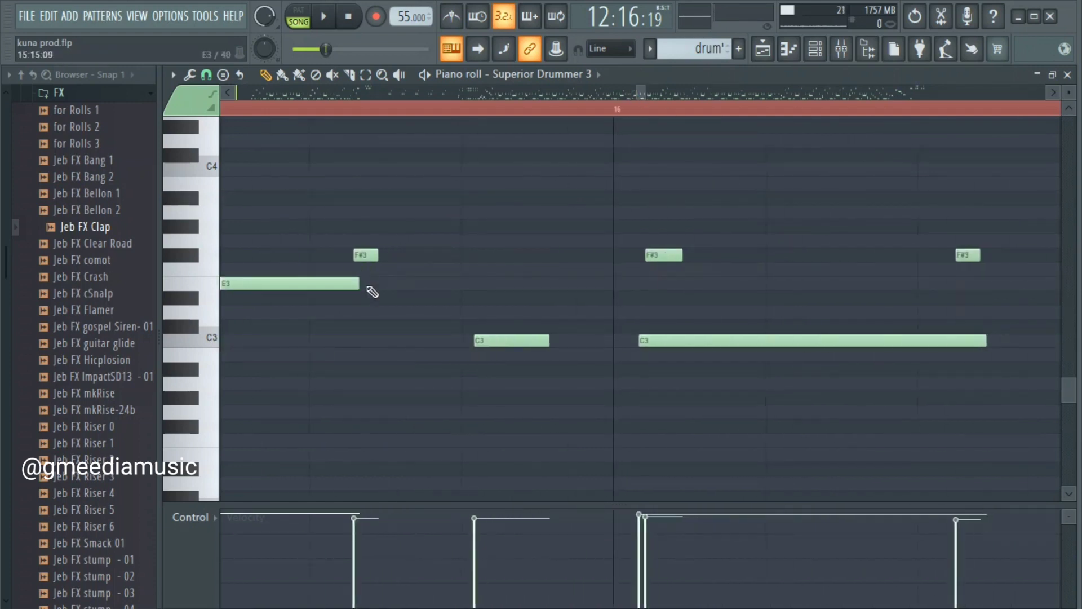
drag(367, 255, 322, 255)
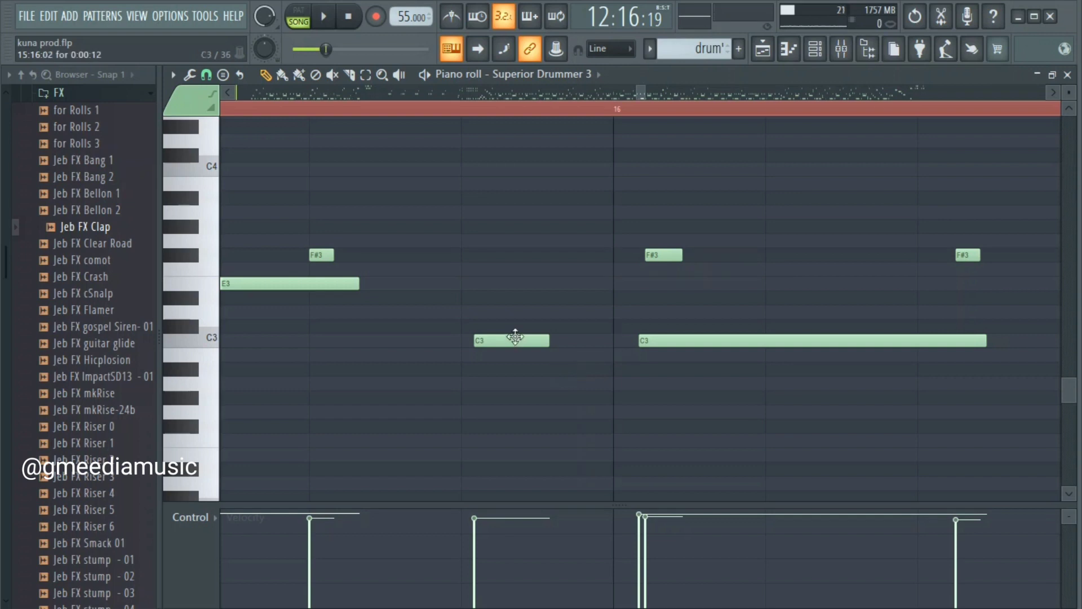
drag(511, 336, 498, 337)
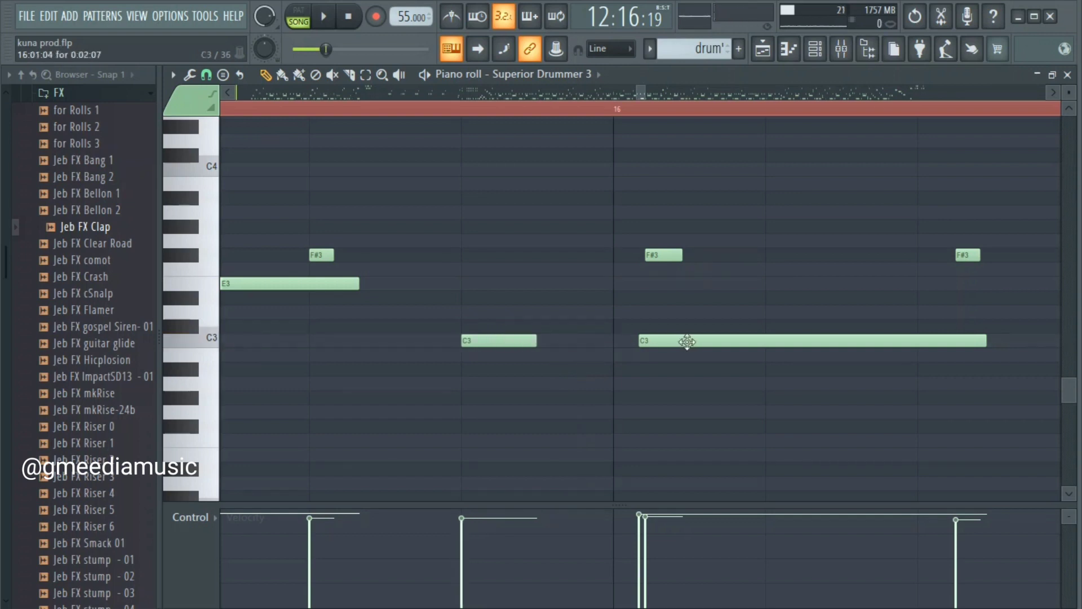
Align the long C3 and its F#3 to the start of bar 16, and move the next F#3 to step 3
drag(683, 340, 658, 339)
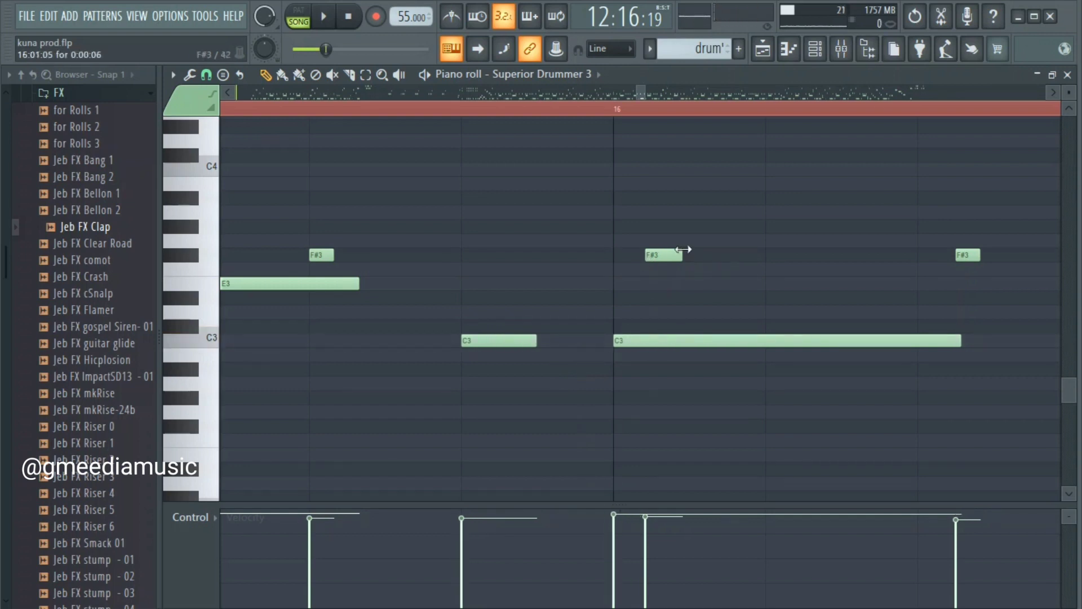
drag(667, 252, 636, 252)
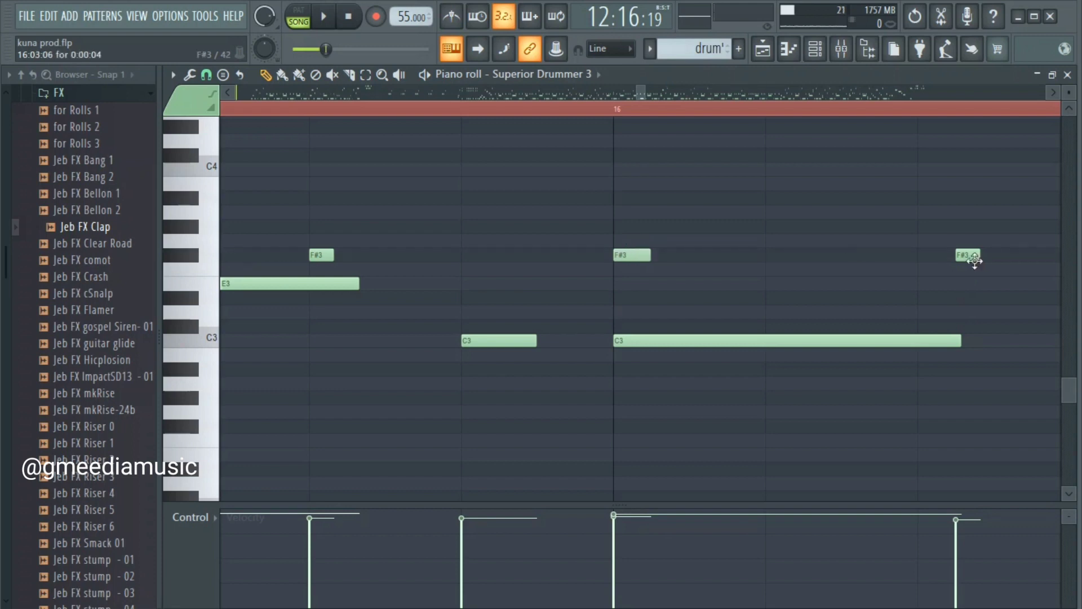
drag(975, 259, 936, 258)
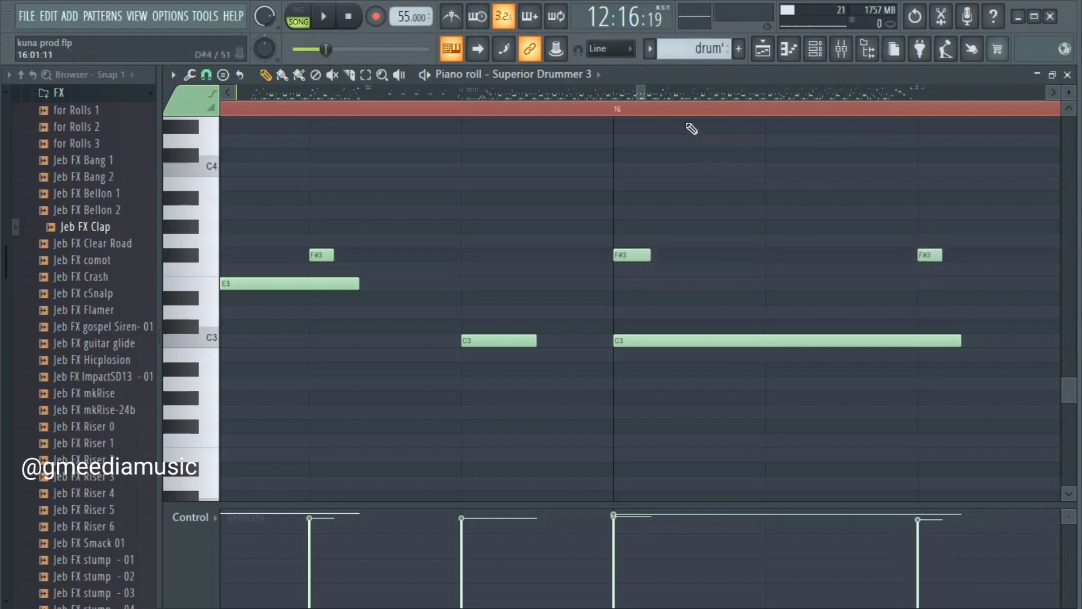
Align bar 16's notes to the grid: C3 to step 4, E3 and F#3 to step 5, the next F#3 notes to steps 6 and 7
drag(642, 90, 648, 91)
drag(464, 341, 449, 341)
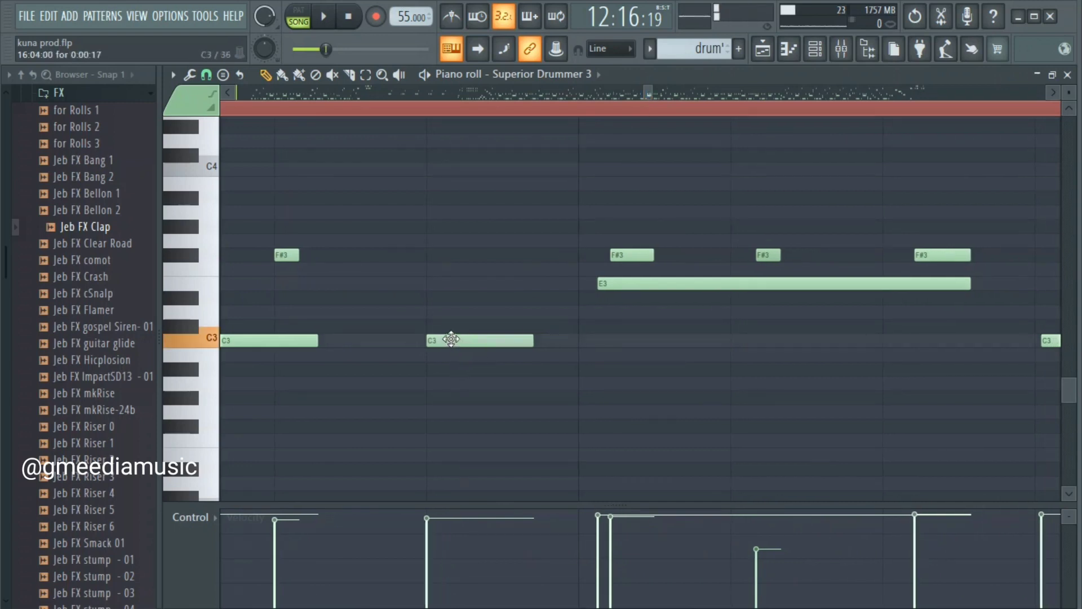
drag(627, 283, 608, 256)
drag(767, 255, 742, 254)
drag(940, 255, 907, 250)
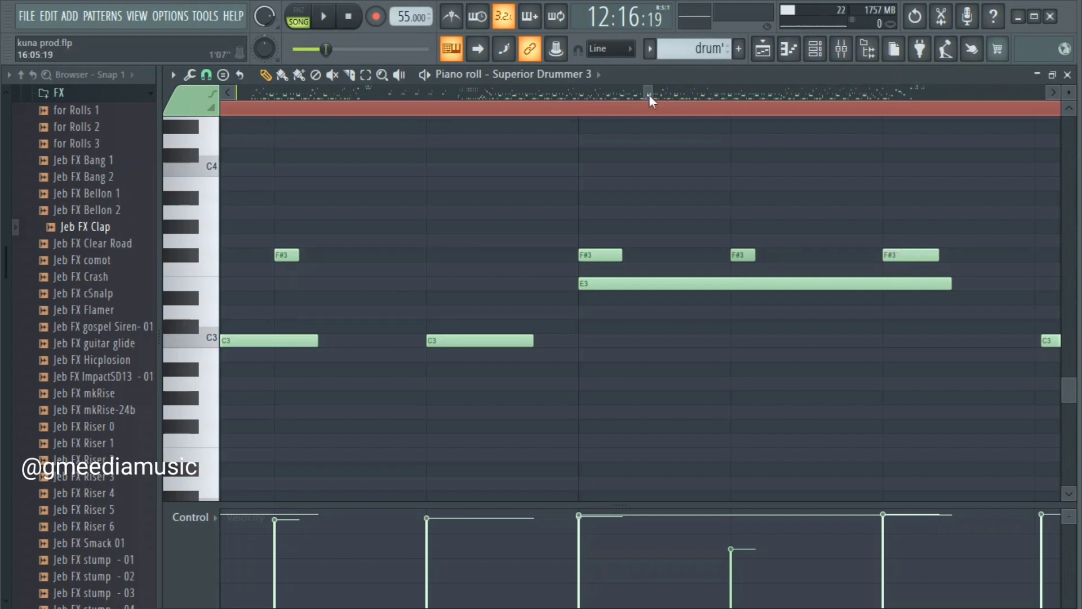
Move the short C3 to step 8 of bar 16, and the long C3 with its F#3 to step 9
drag(648, 93, 654, 93)
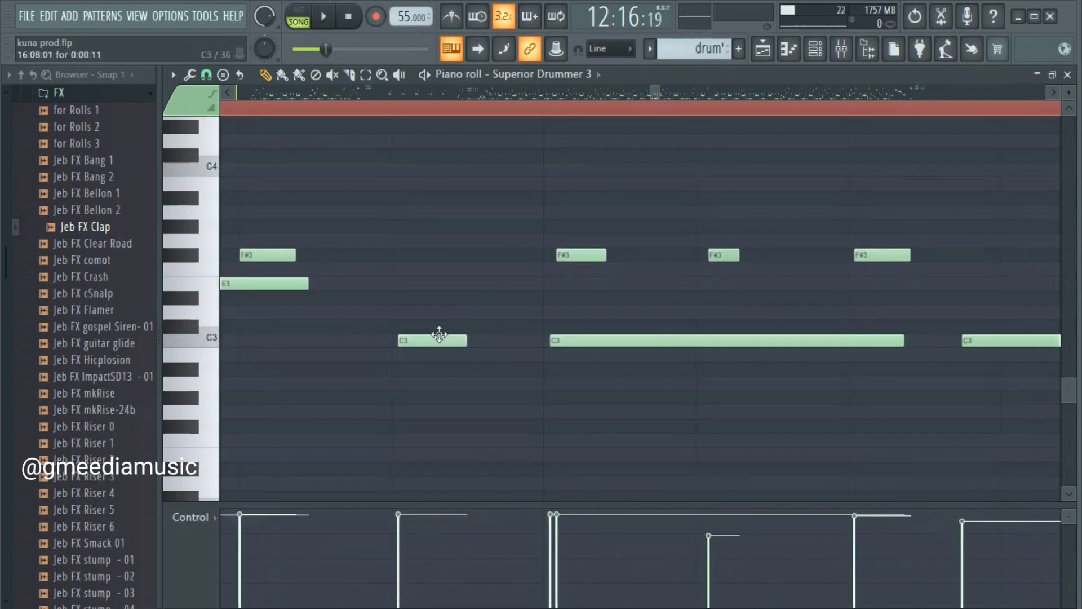
double_click(438, 337)
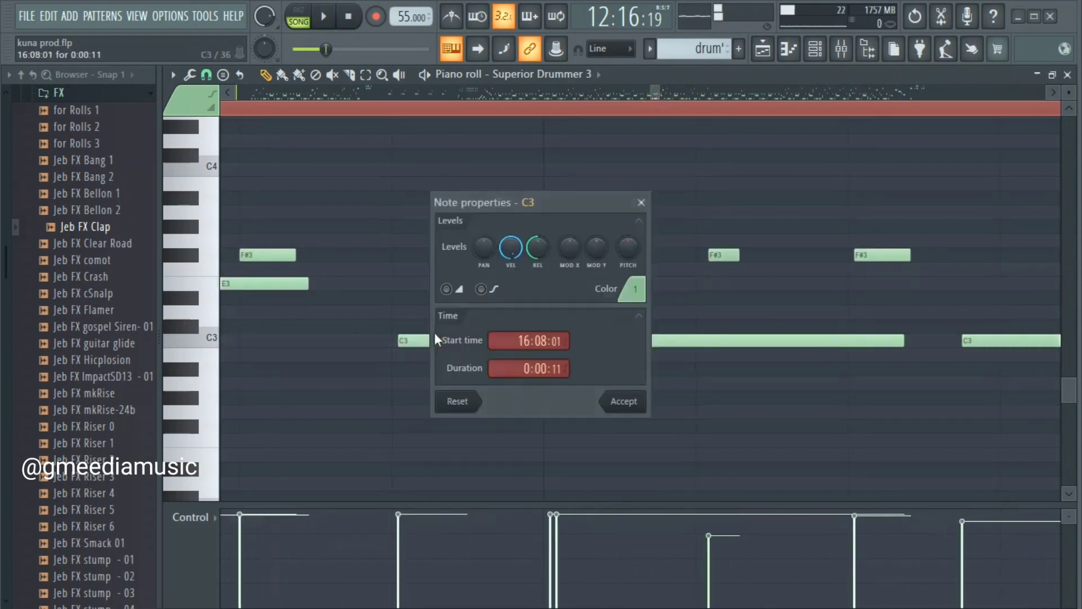
click(641, 204)
drag(430, 339, 424, 339)
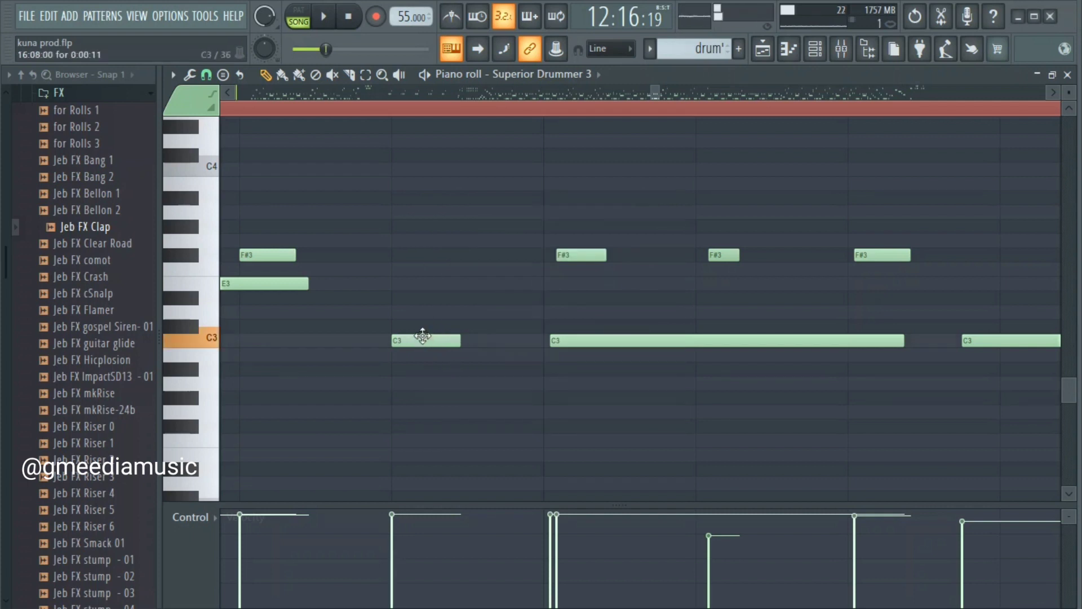
mouse_move(570, 342)
mouse_down()
mouse_move(555, 338)
mouse_move(565, 321)
mouse_move(549, 333)
mouse_move(558, 336)
mouse_up()
drag(582, 249, 565, 249)
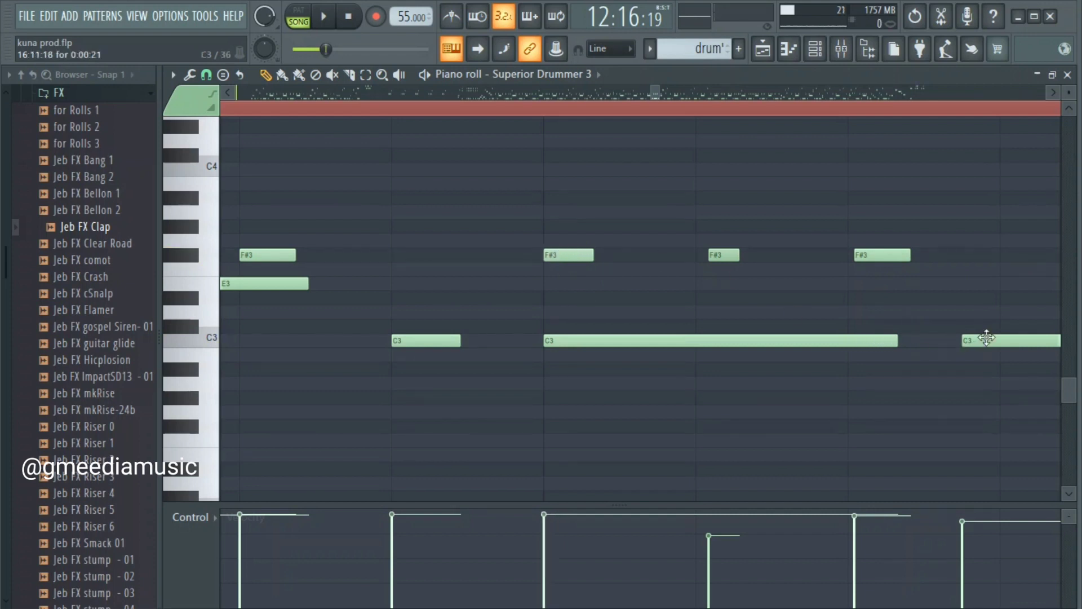
Move C3 to step 12 of bar 16 and the two F#3 notes before it to steps 10 and 11
drag(987, 337, 1025, 338)
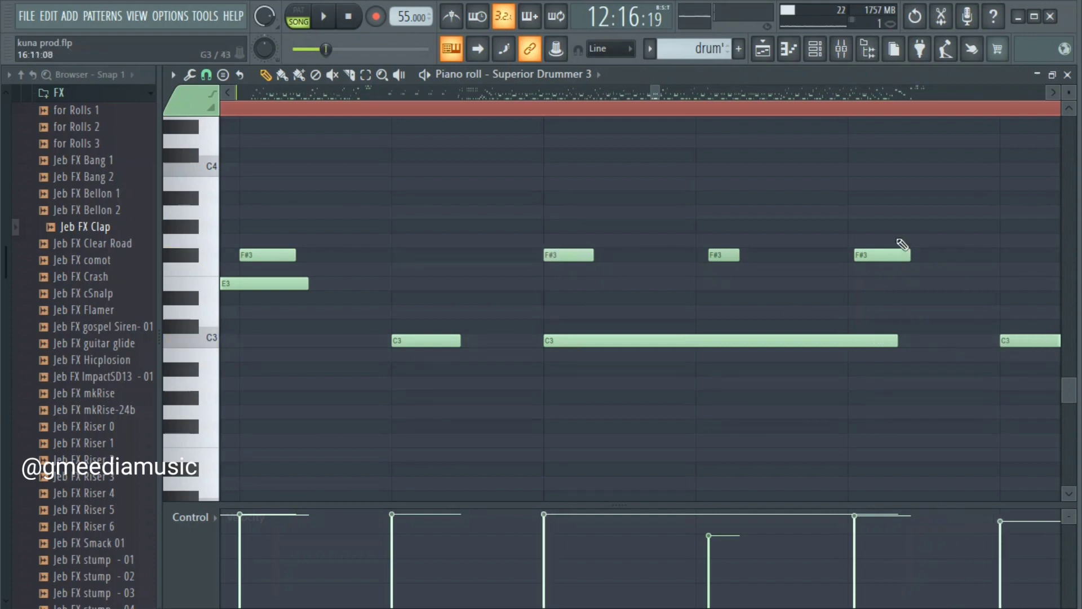
drag(884, 249, 857, 249)
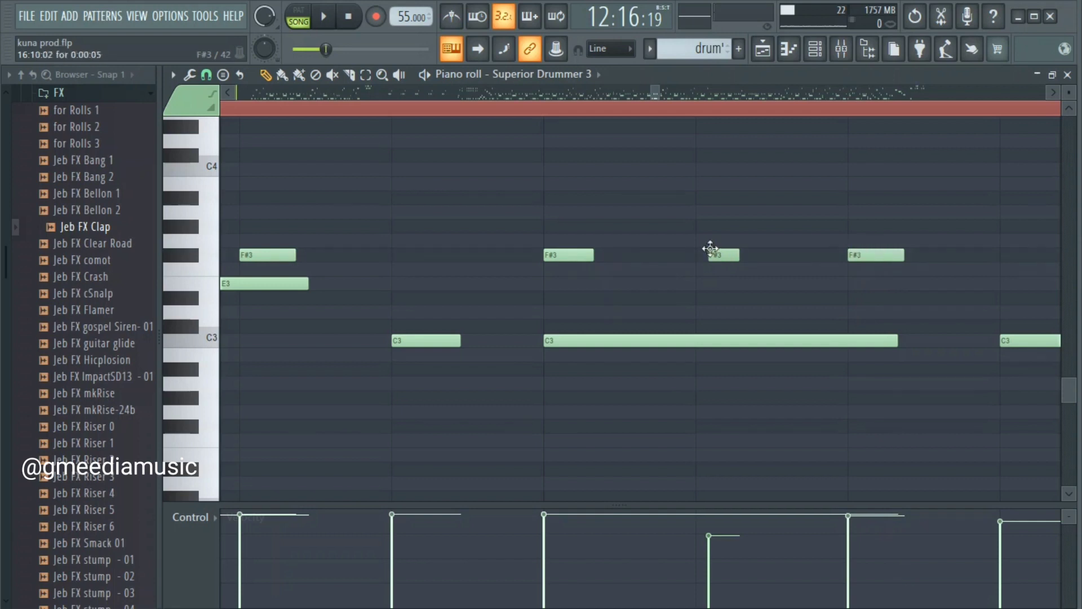
drag(723, 249, 712, 248)
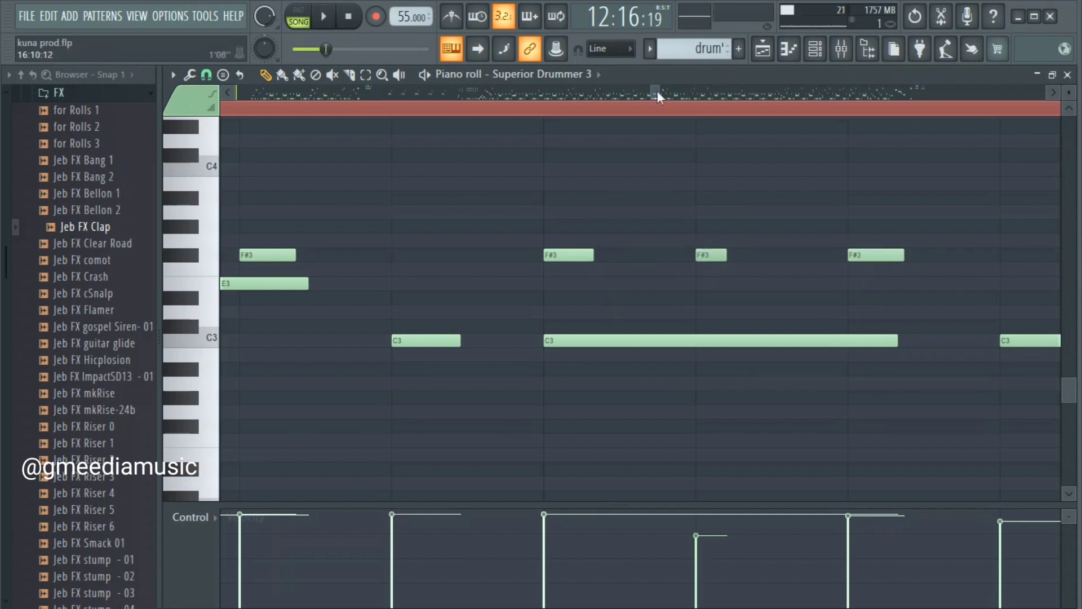
Align bar 16's closing notes to the grid: E3 and F#3 to step 13, B3 to step 14, C3 to step 15
drag(653, 89, 664, 89)
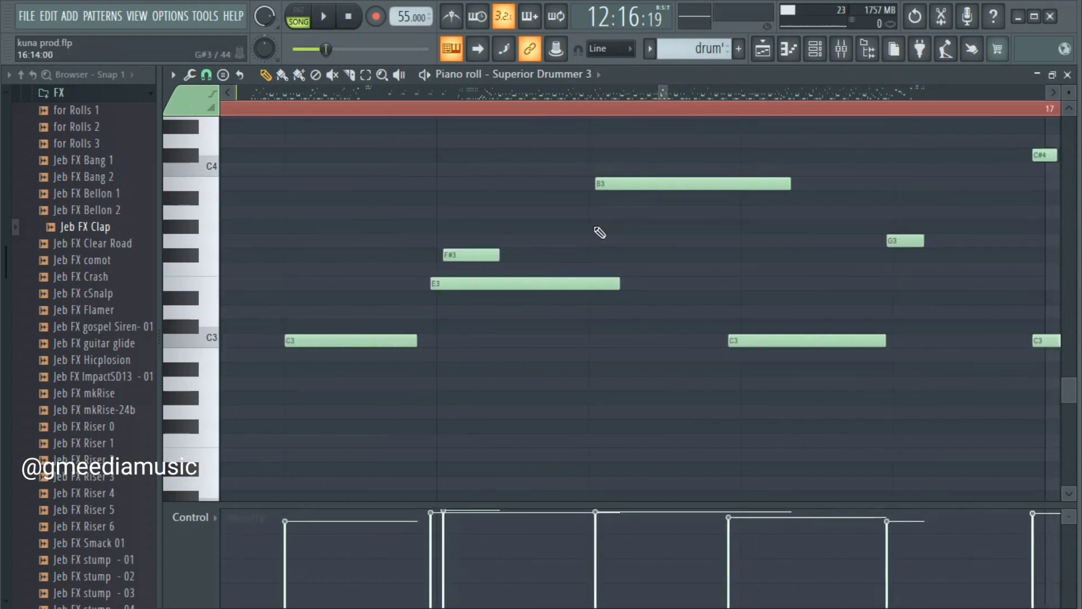
drag(472, 283, 463, 252)
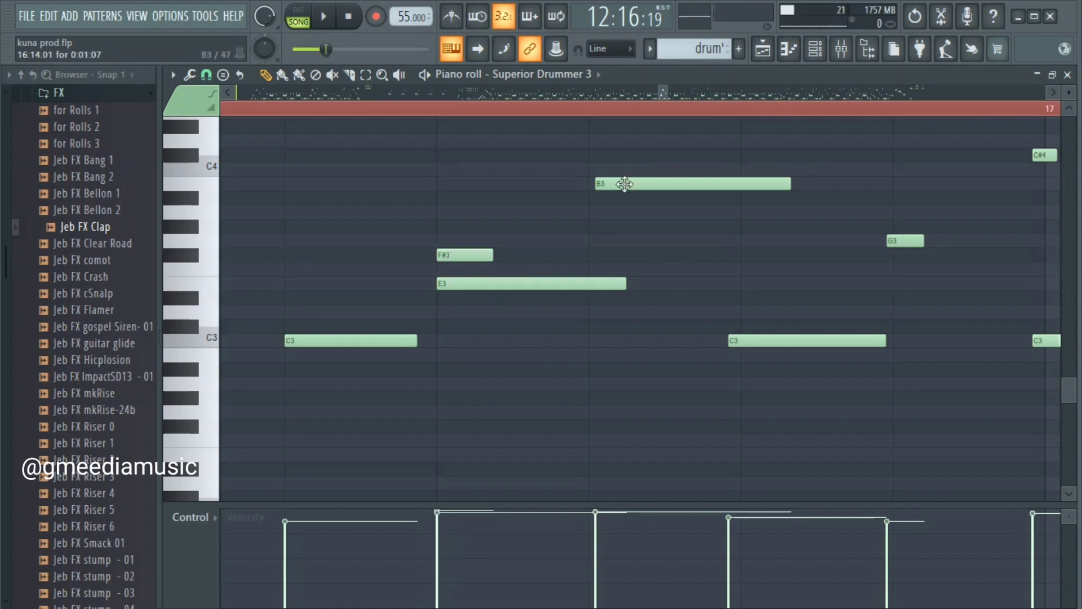
drag(623, 182, 615, 183)
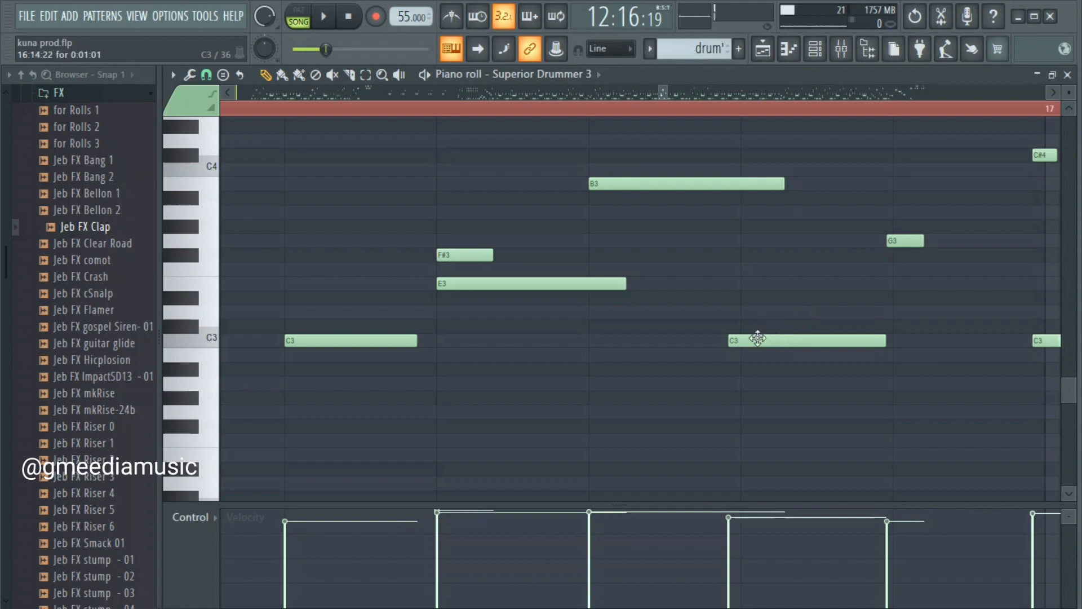
drag(755, 339, 768, 339)
Return to bar 8 of the drum pattern and play the song from there to check the timing
drag(664, 86, 450, 137)
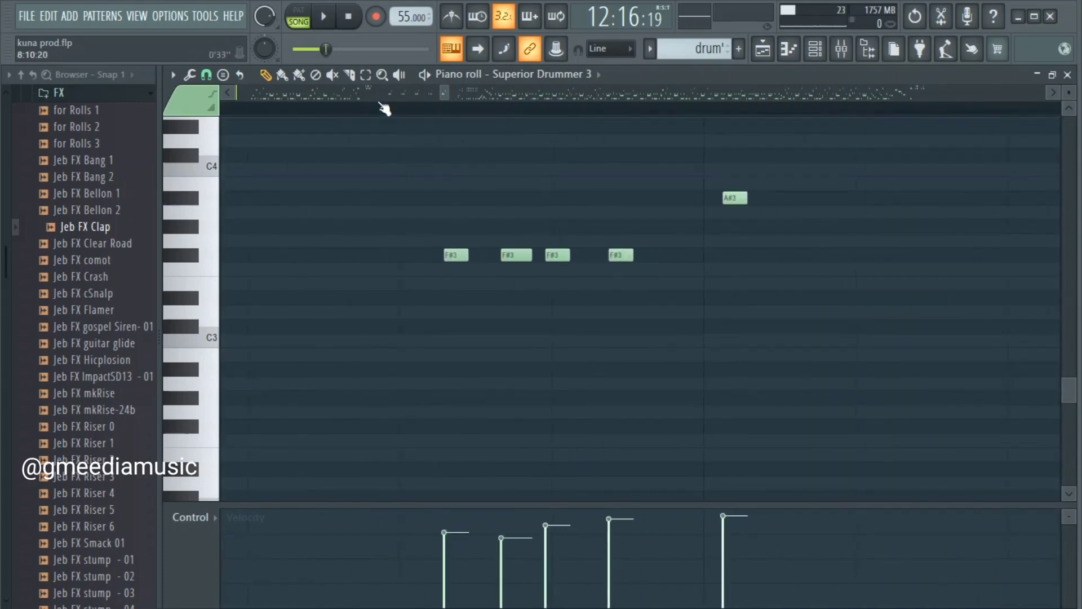
key(space)
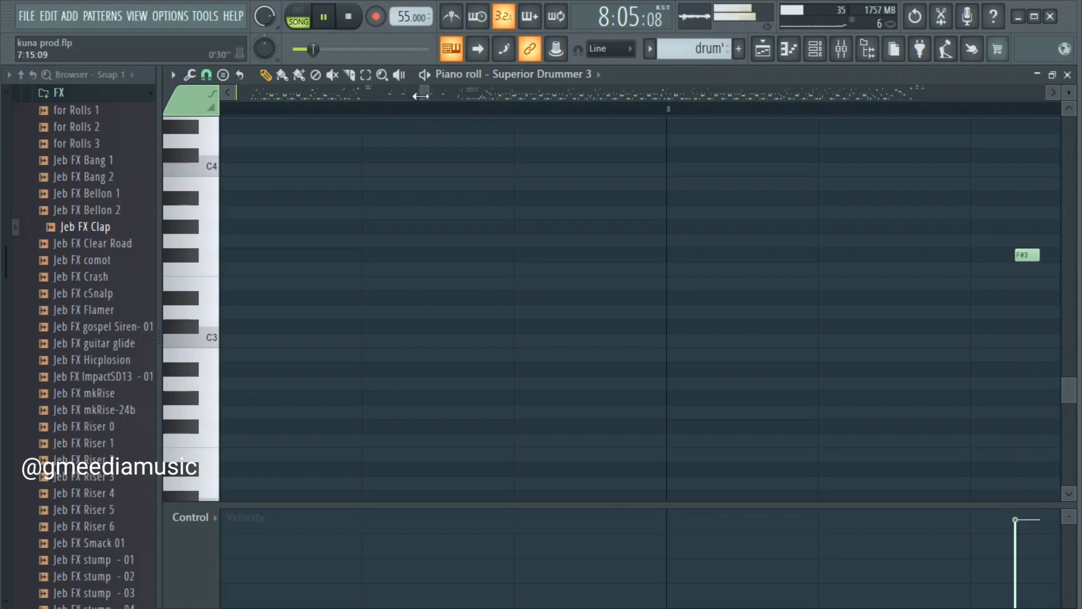
Play the song from within bar 1 and again from within bar 5 to check the timing, and stop playback
drag(424, 93, 254, 91)
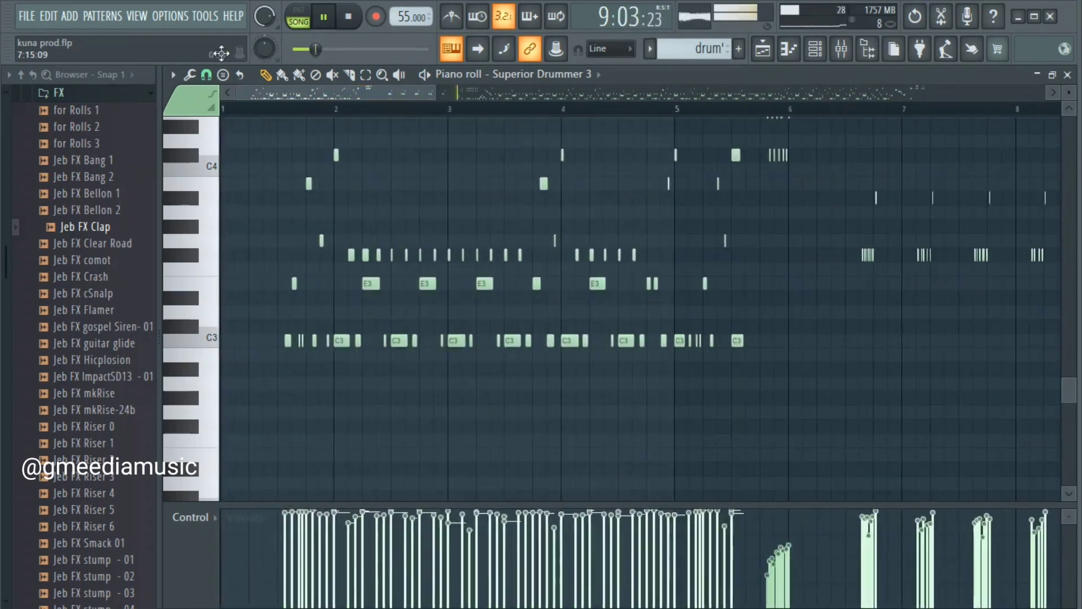
click(265, 109)
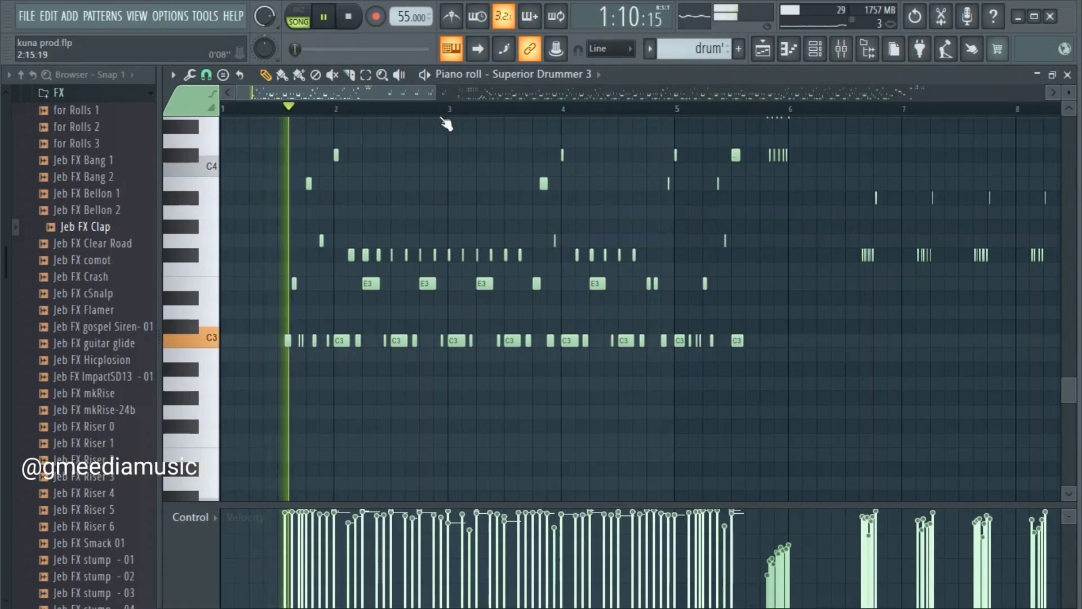
click(730, 109)
mouse_move(404, 88)
mouse_down()
mouse_move(469, 88)
mouse_move(410, 92)
mouse_up()
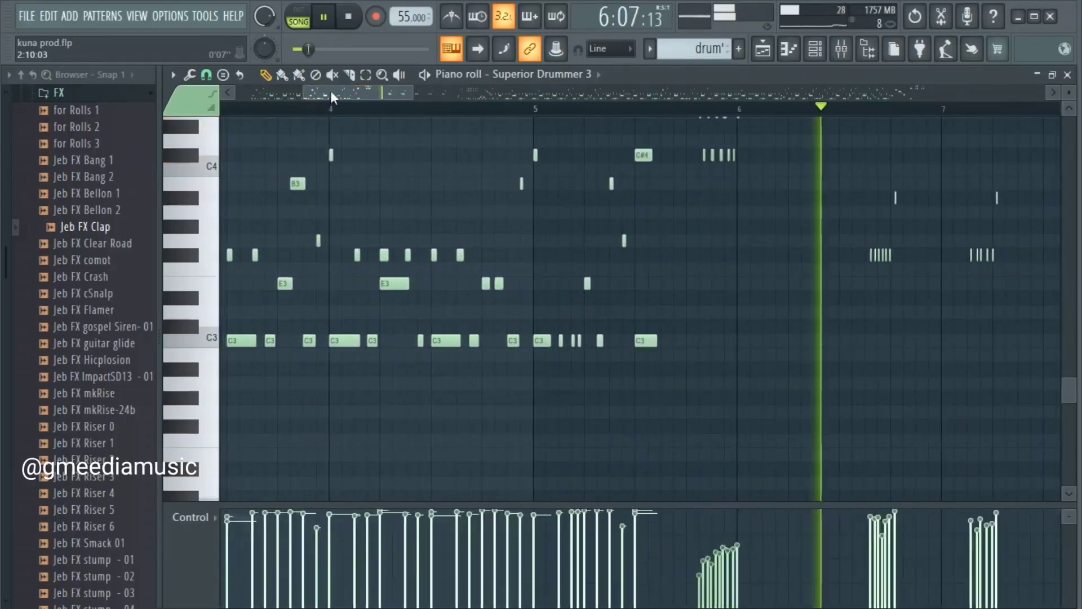
drag(332, 91, 376, 88)
key(space)
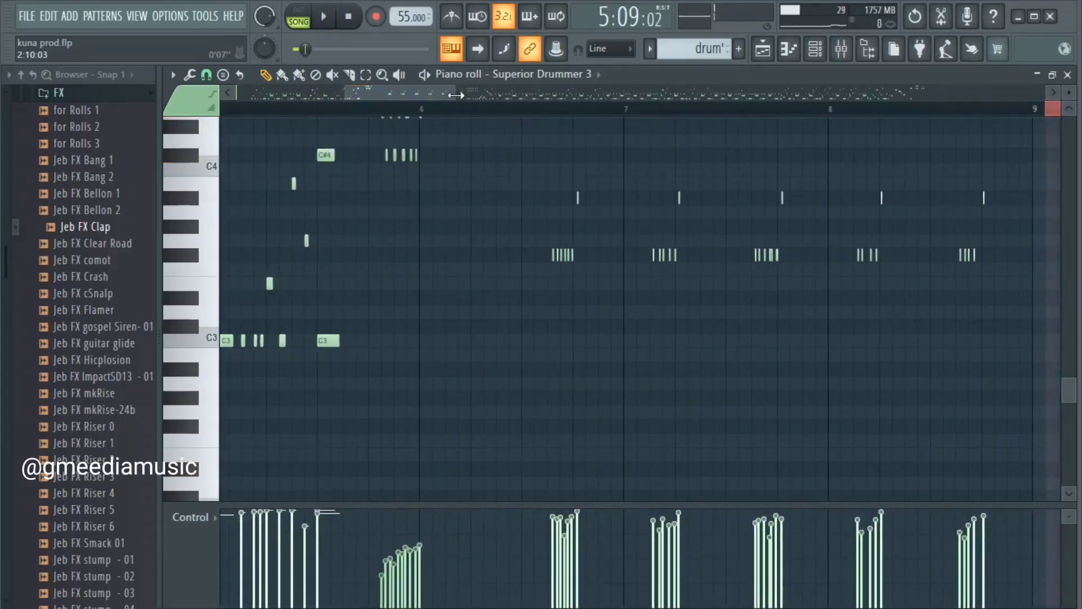
Move G3 to step 16 of bar 16, and align C#4 and the long C3 to the start of bar 17
drag(456, 93, 366, 92)
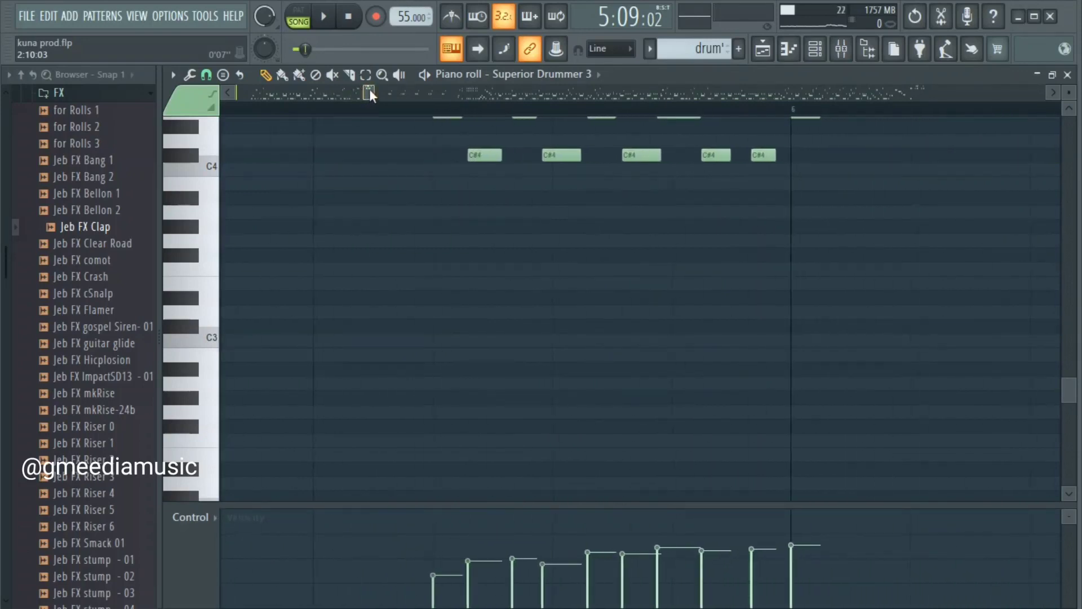
mouse_move(369, 89)
mouse_down()
mouse_move(482, 94)
mouse_move(510, 83)
mouse_move(556, 96)
mouse_move(676, 180)
mouse_up()
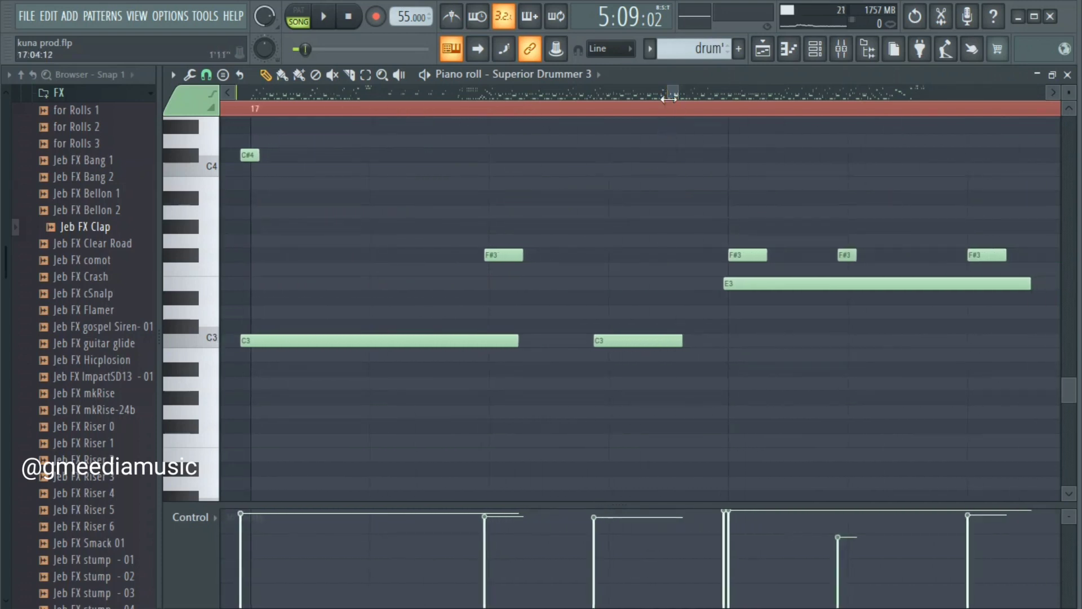
drag(674, 90, 664, 86)
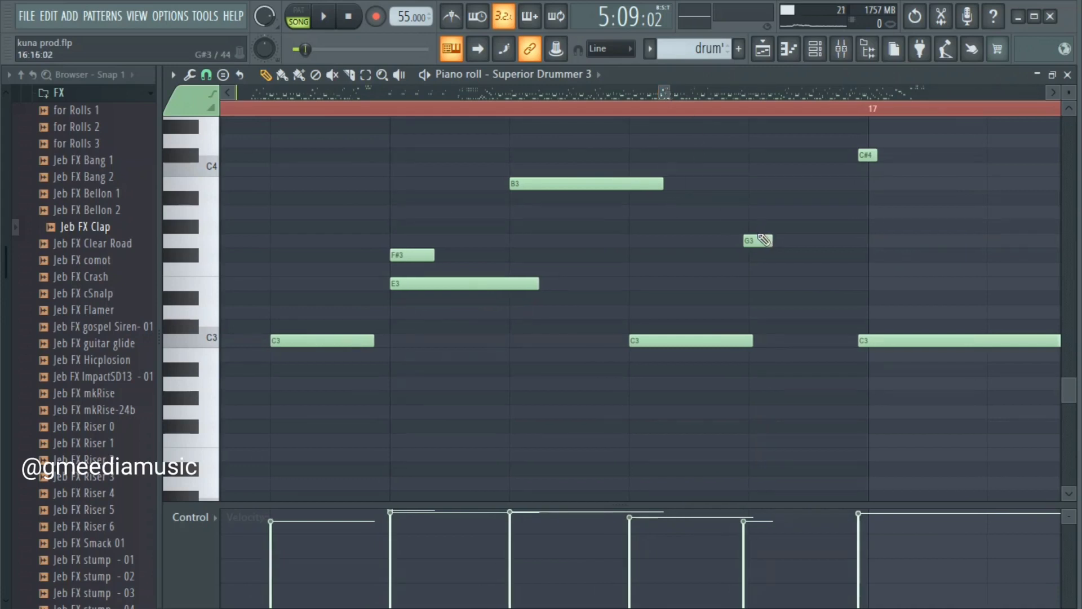
drag(761, 239, 763, 241)
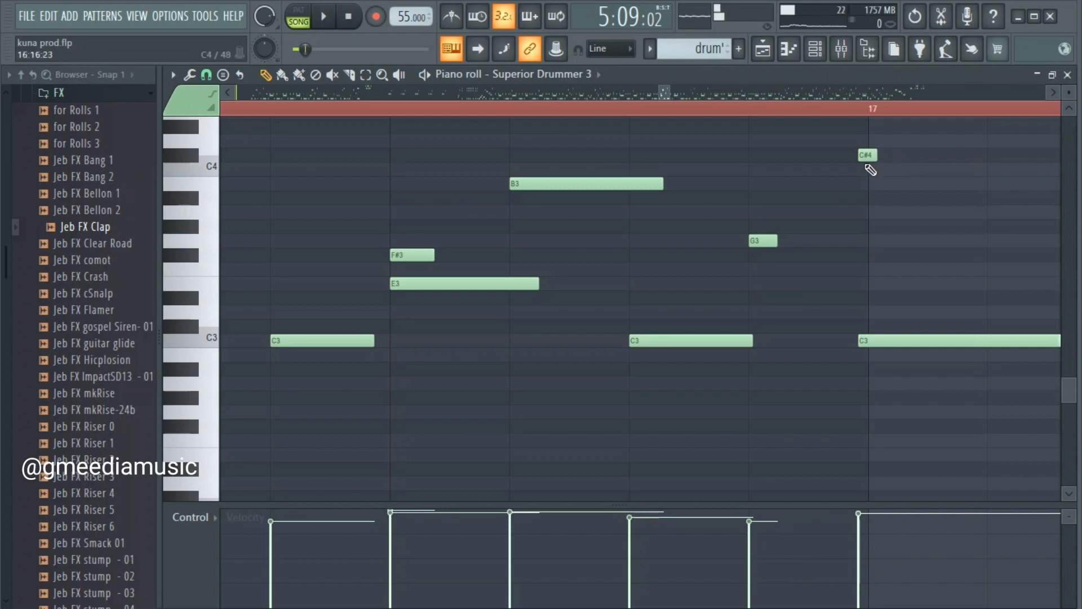
drag(868, 152, 878, 151)
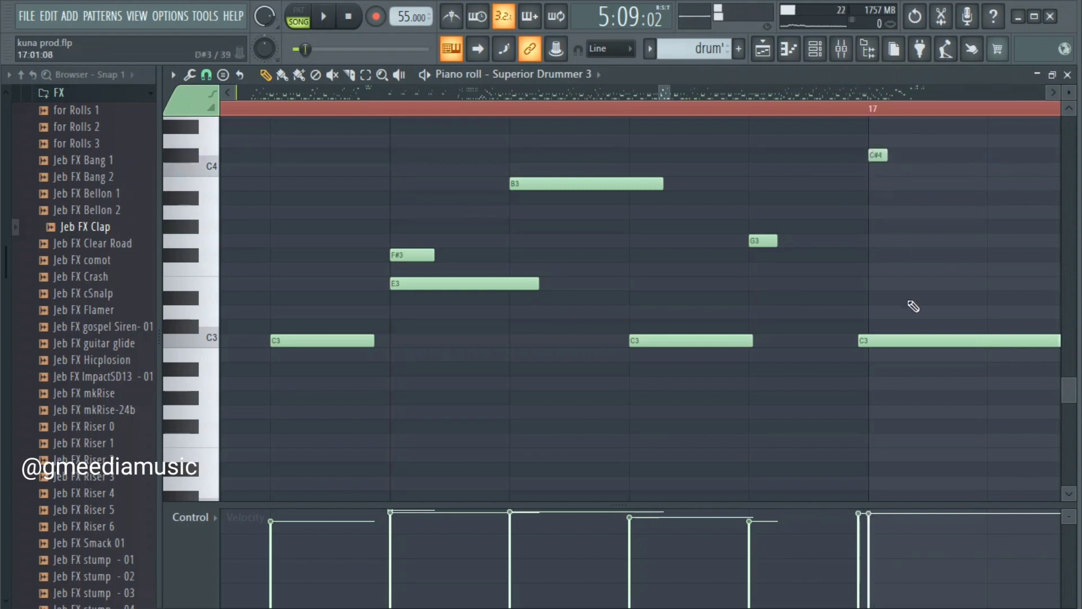
drag(877, 341, 887, 342)
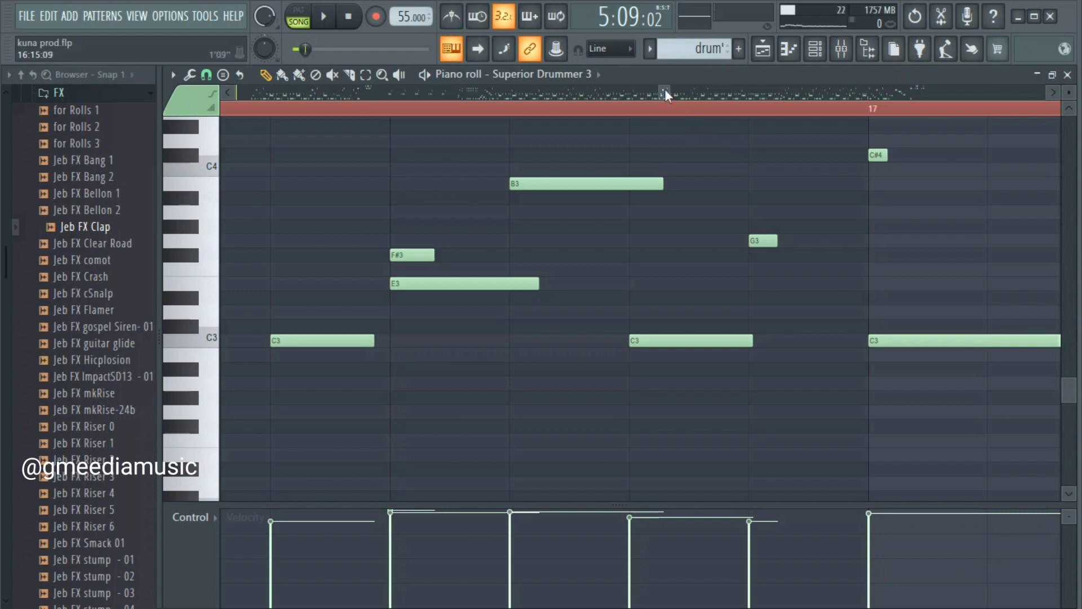
Align bar 17's first off-grid notes: F#3 to step 3, C3 to step 4, and the shortest F#3 above E3 to step 6
drag(665, 89, 674, 96)
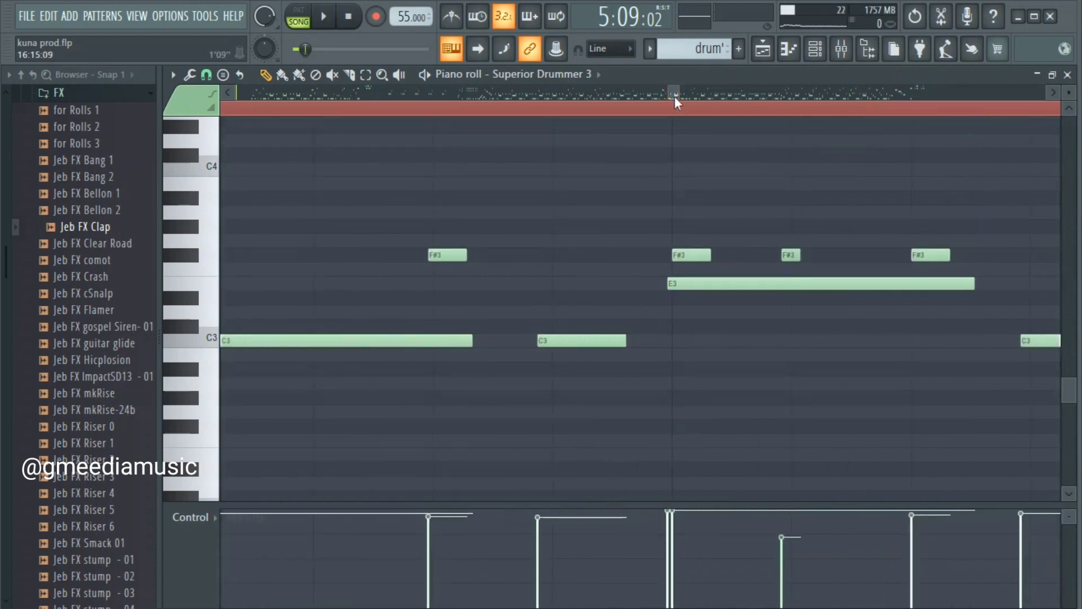
drag(444, 254, 452, 255)
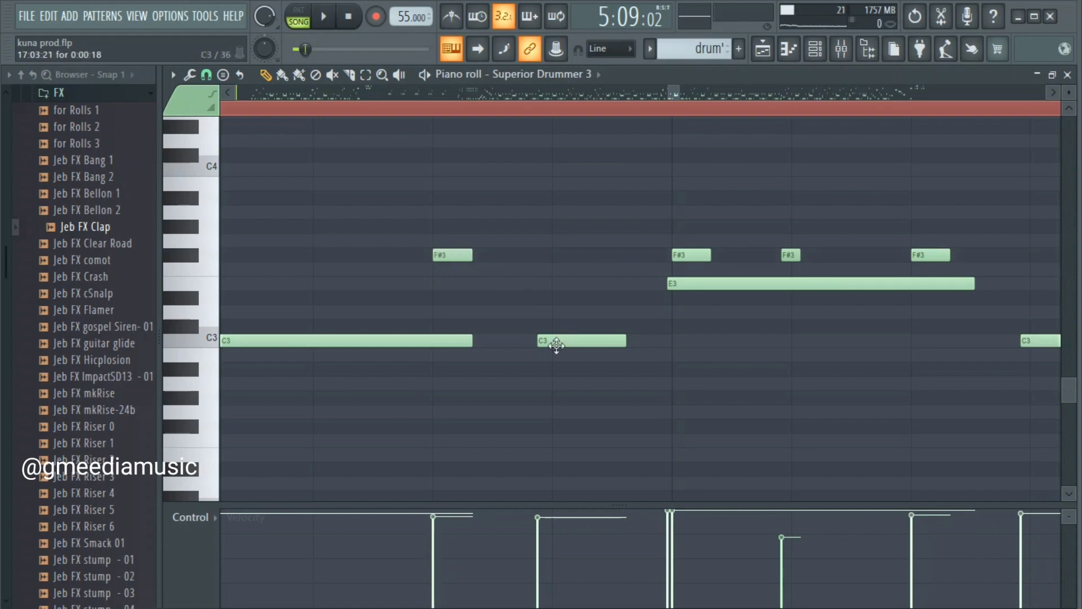
drag(556, 343, 570, 342)
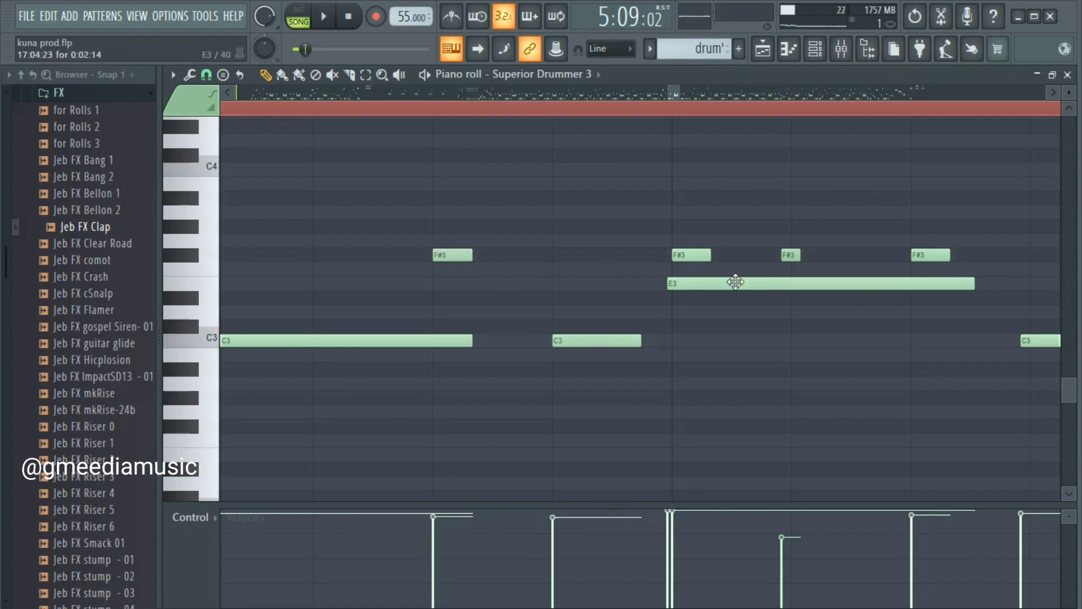
drag(726, 283, 725, 282)
drag(793, 257, 803, 255)
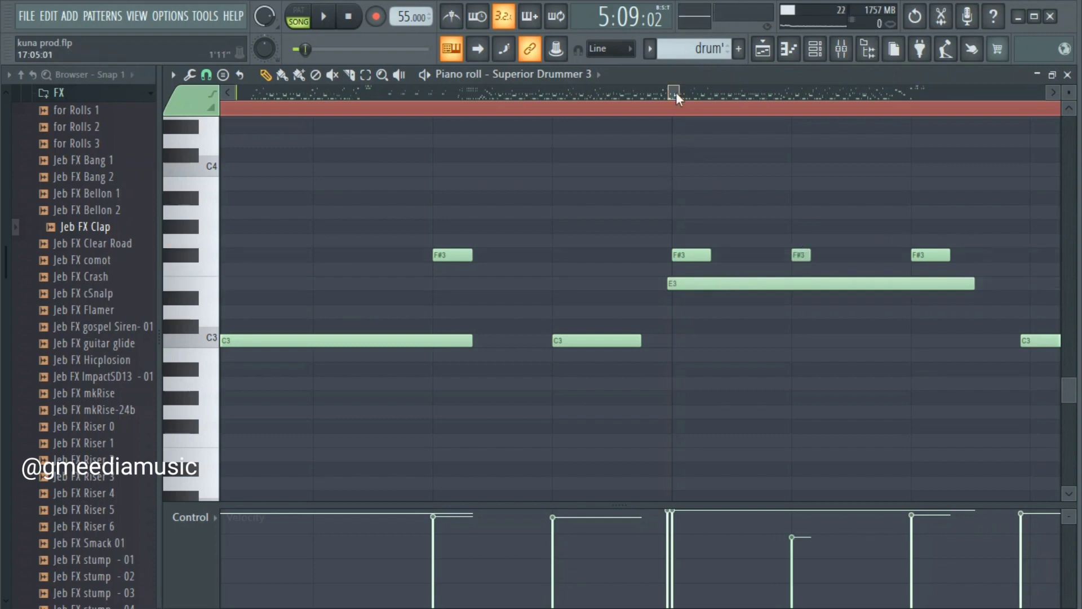
Move the short C3 before the middle of bar 17 to step 8
drag(675, 92, 682, 92)
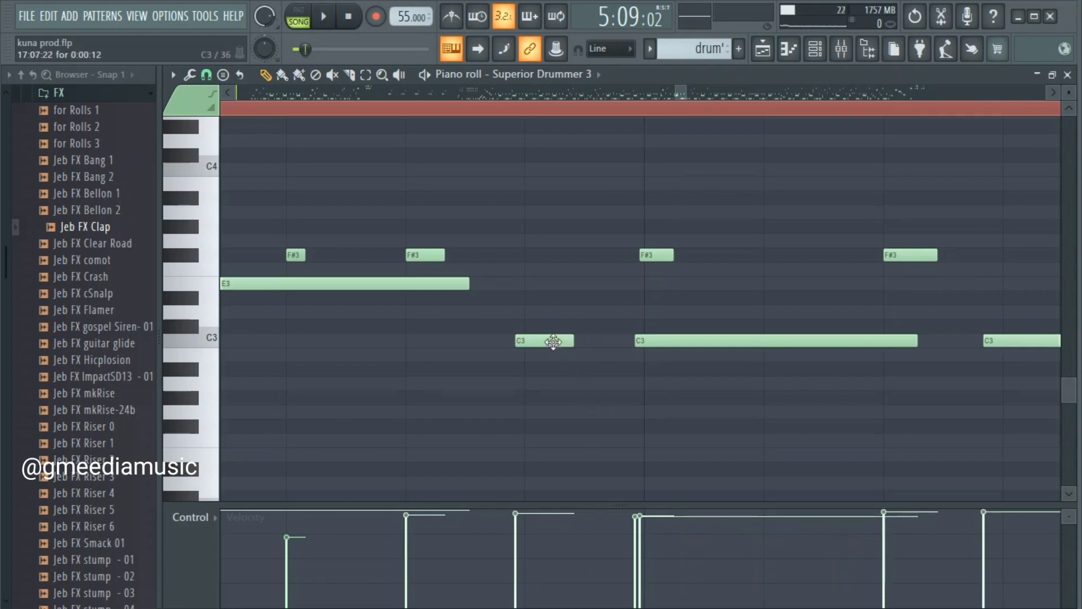
drag(551, 340, 566, 319)
double_click(566, 338)
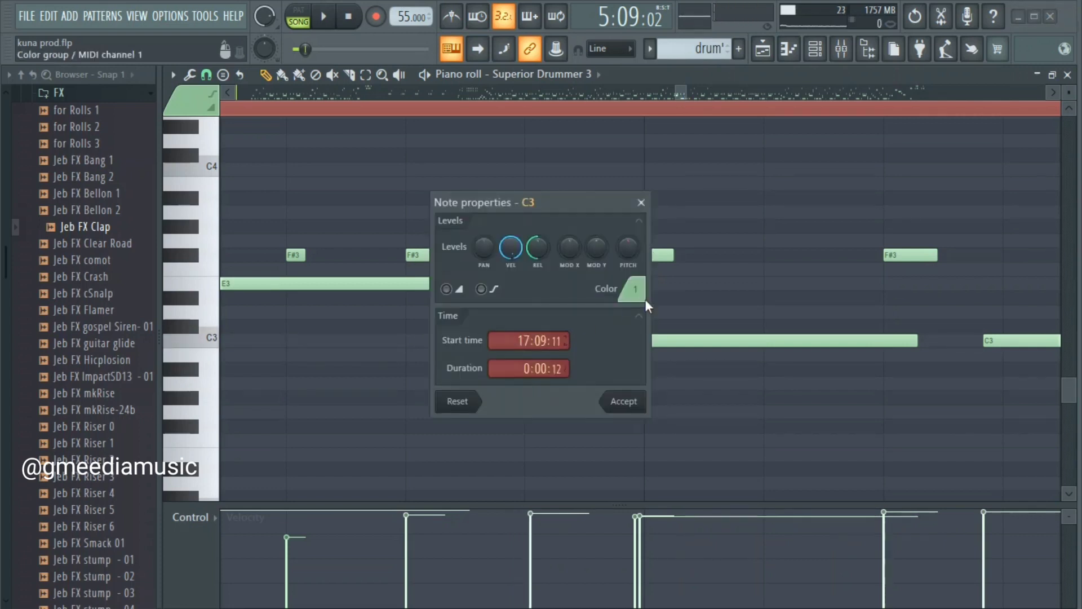
click(641, 202)
drag(548, 339, 538, 339)
Move the long C3 with its F#3 to step 9 of bar 17, and the following C3 to step 12
drag(687, 340, 696, 339)
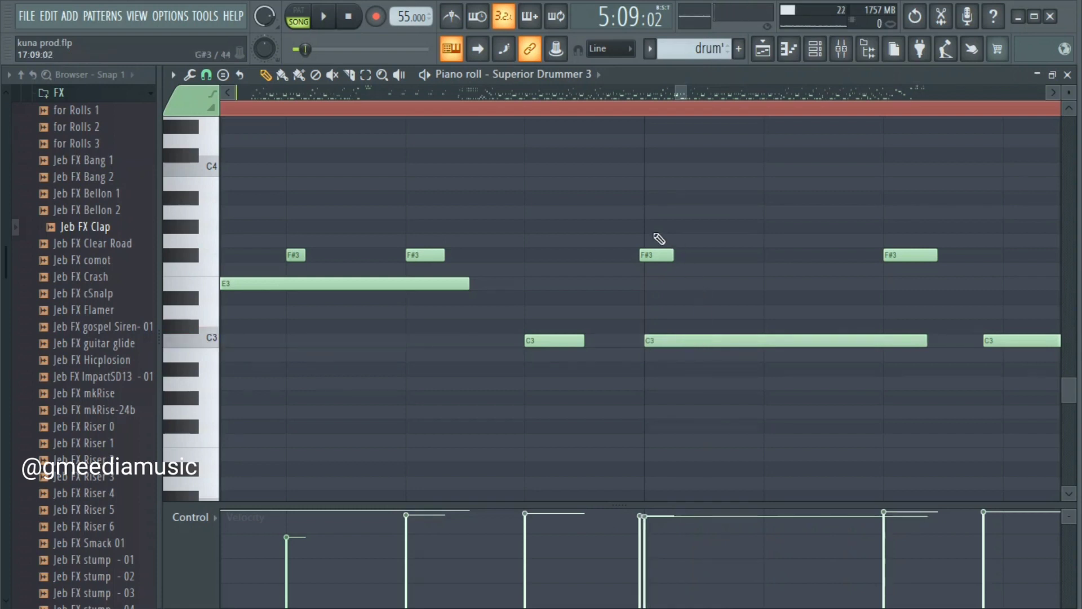
drag(652, 255, 656, 254)
drag(1011, 341, 1031, 340)
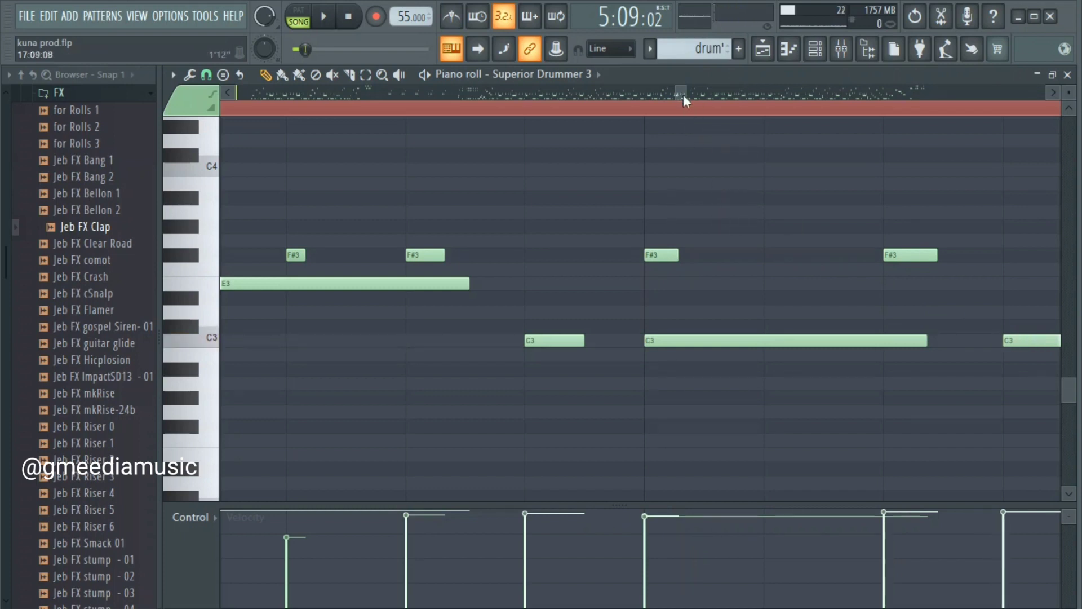
Align bar 17's closing notes to the grid: E3 to step 13, C3 to step 14, B3 to step 15, G3 to step 16
drag(679, 93, 689, 93)
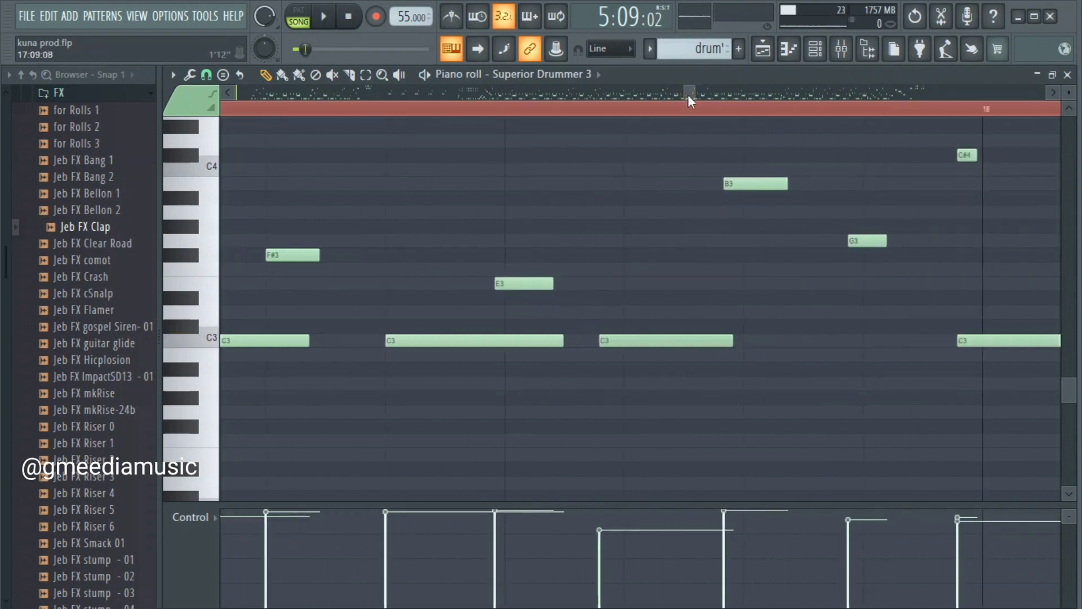
drag(534, 278, 548, 283)
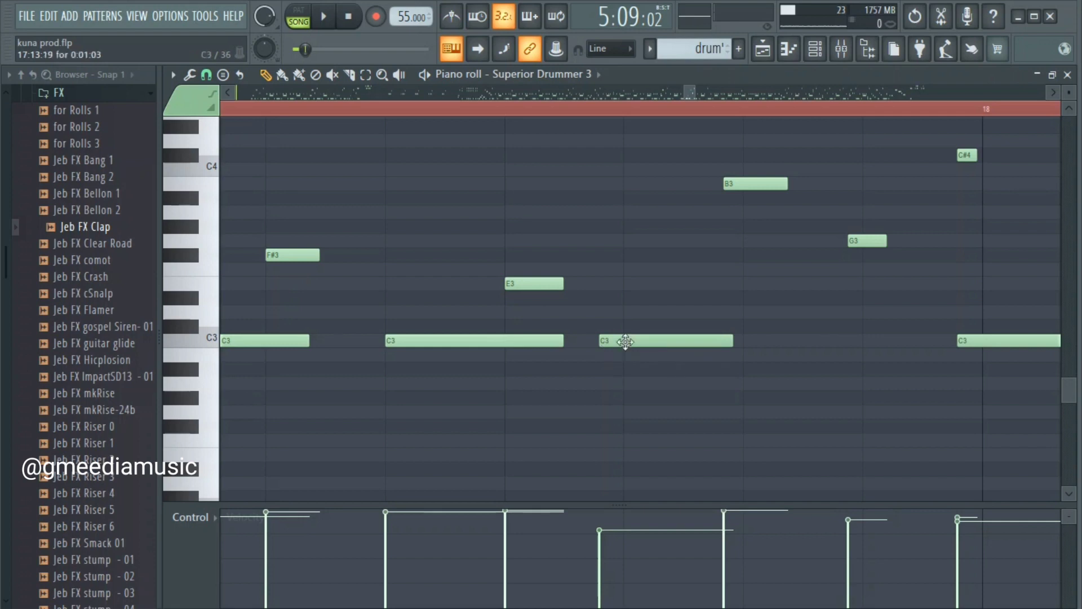
drag(625, 342, 647, 338)
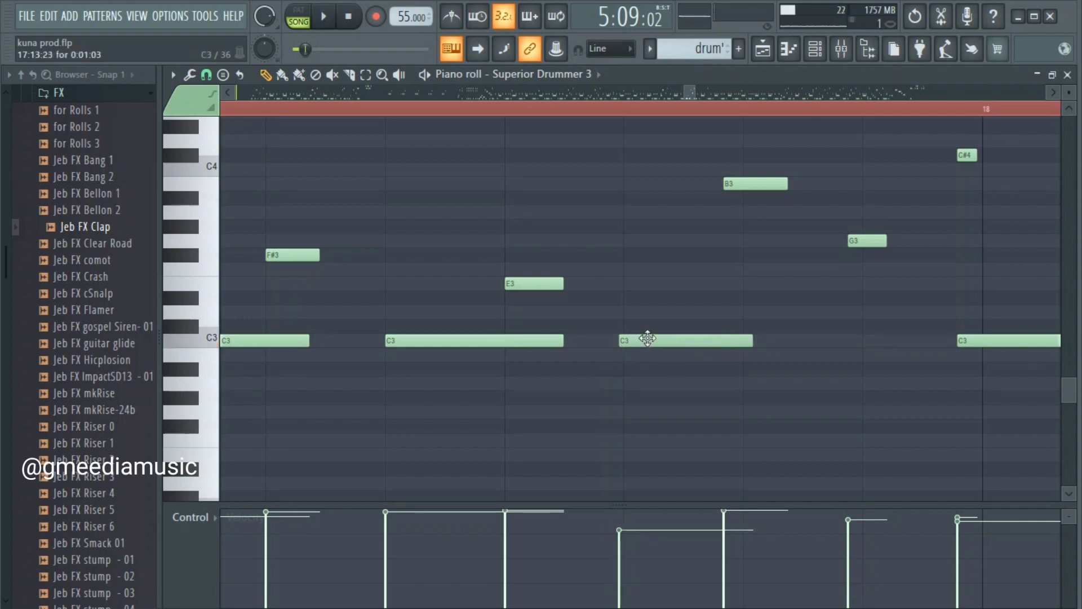
double_click(648, 339)
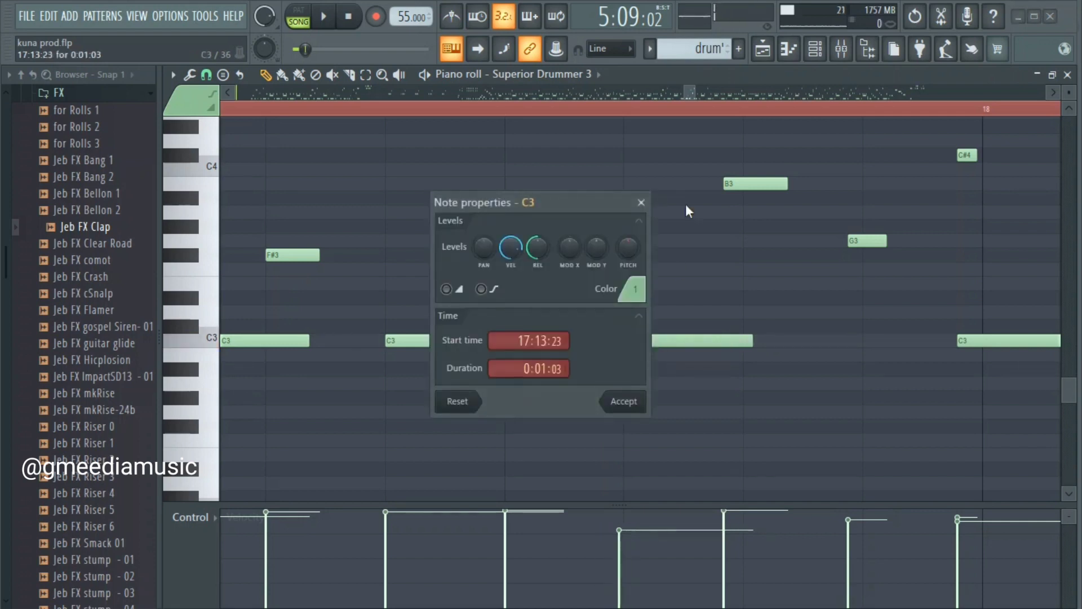
click(640, 201)
drag(634, 339, 639, 338)
drag(745, 182, 765, 182)
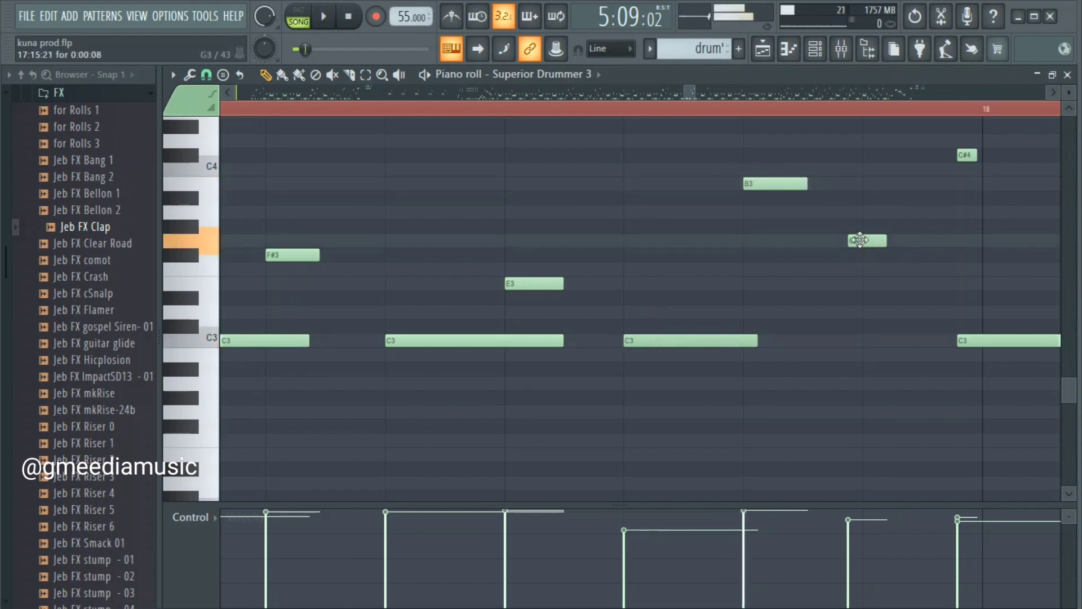
drag(857, 240, 872, 240)
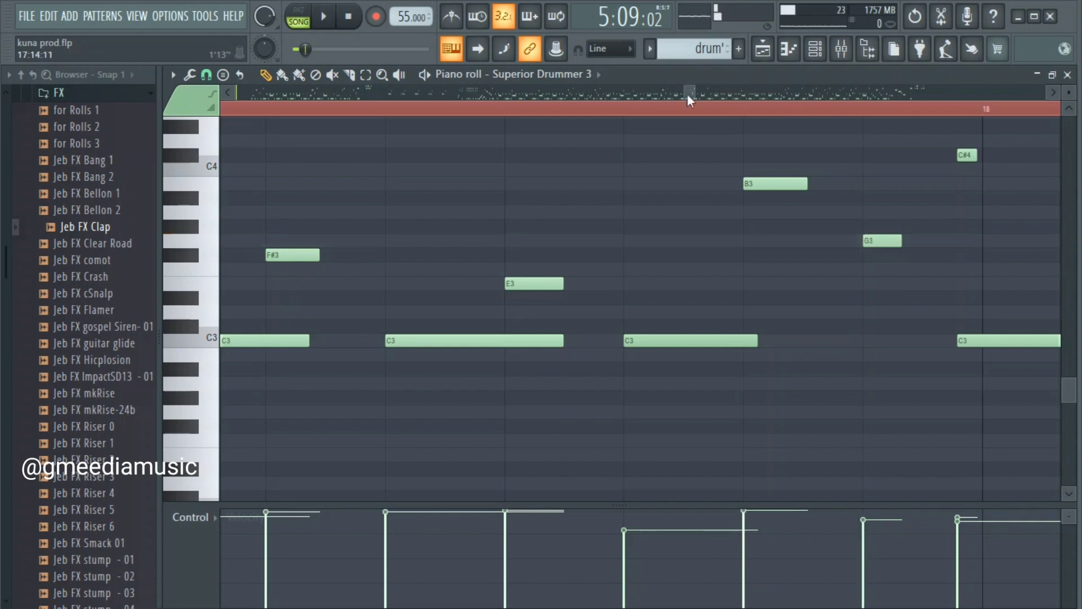
Align the long C3 and C#4 to the start of bar 18, and move the first F#3 to step 3
drag(689, 96, 697, 99)
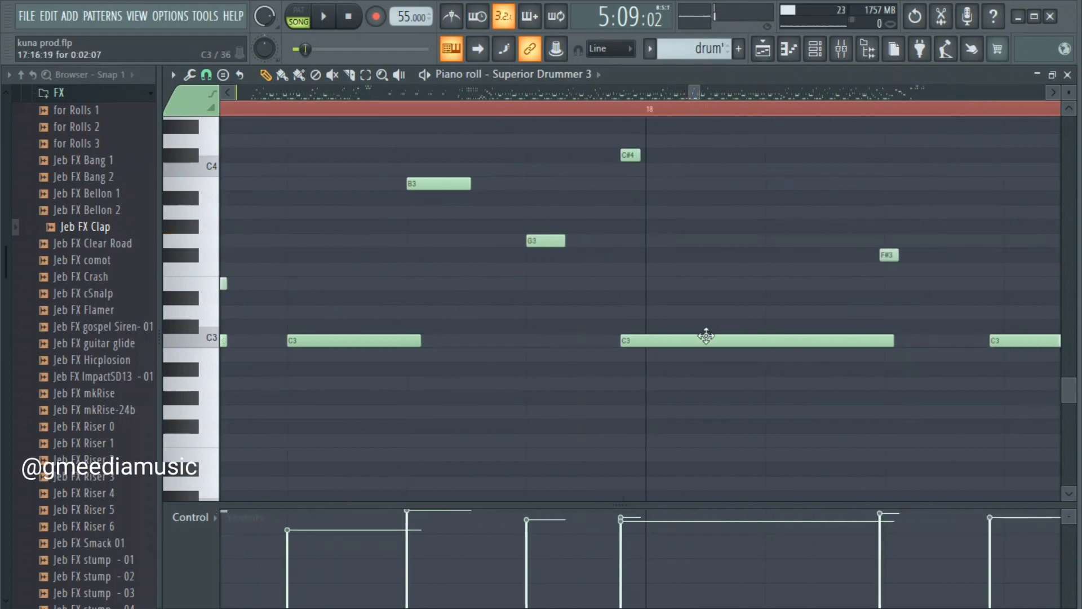
mouse_move(706, 336)
mouse_down()
mouse_move(696, 340)
mouse_move(716, 339)
mouse_up()
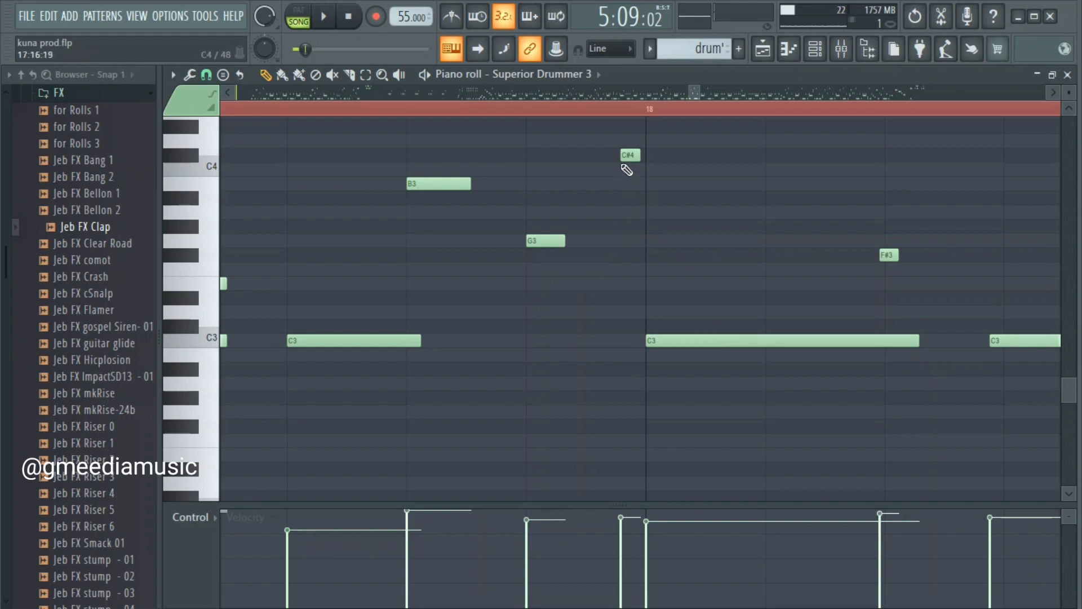
drag(631, 161, 657, 155)
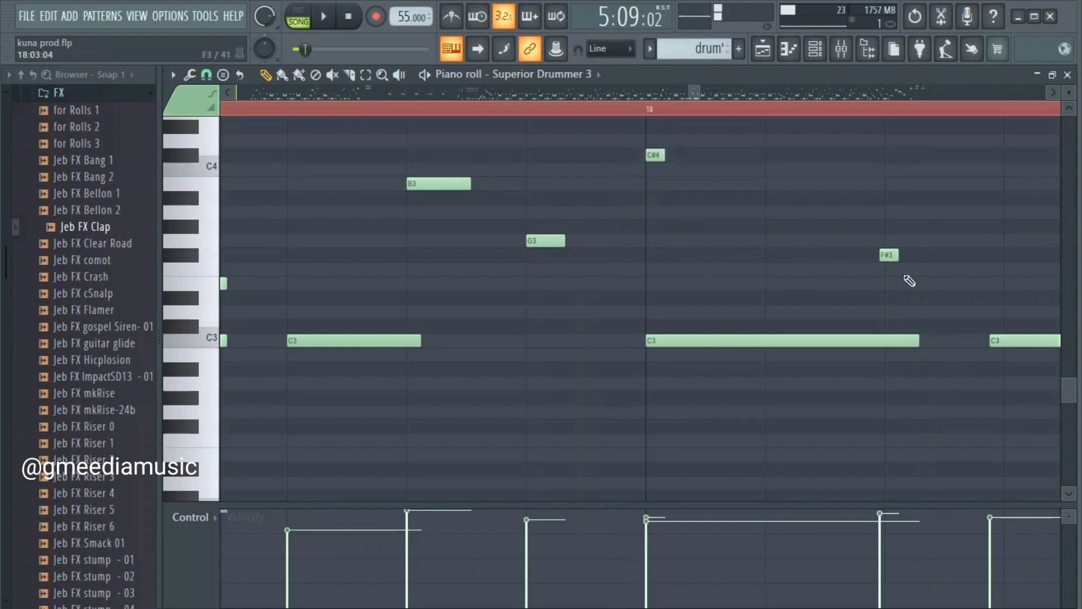
drag(888, 254, 892, 254)
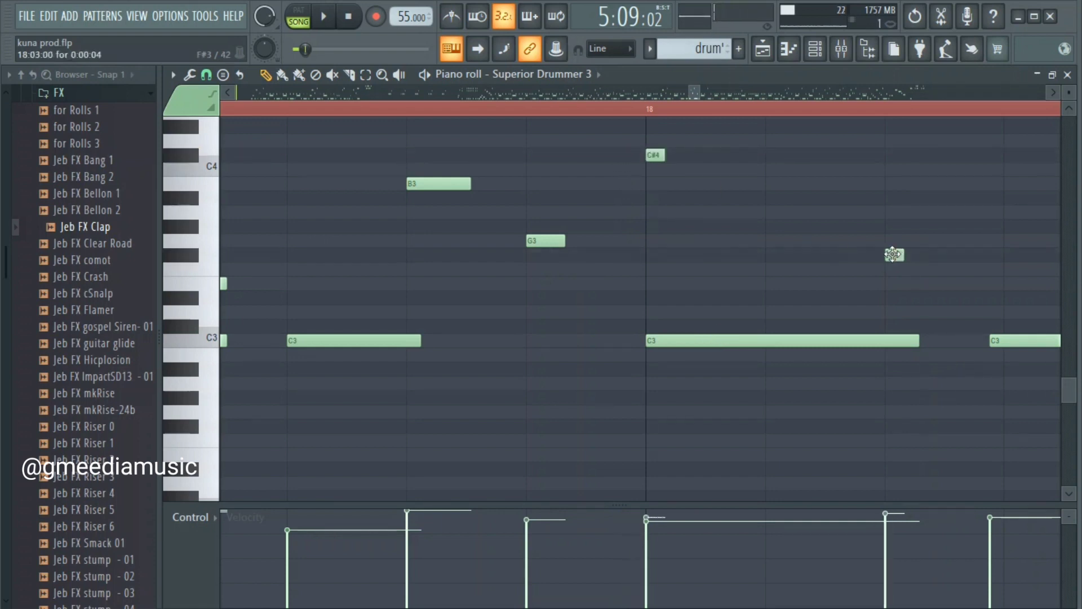
Align more of bar 18's notes to the grid: C3 to step 4, E3 to step 5, F#3 to step 7, short C3 to step 8
mouse_move(696, 91)
mouse_down()
mouse_move(710, 92)
mouse_move(698, 93)
mouse_up()
drag(520, 339, 541, 338)
drag(673, 288, 680, 287)
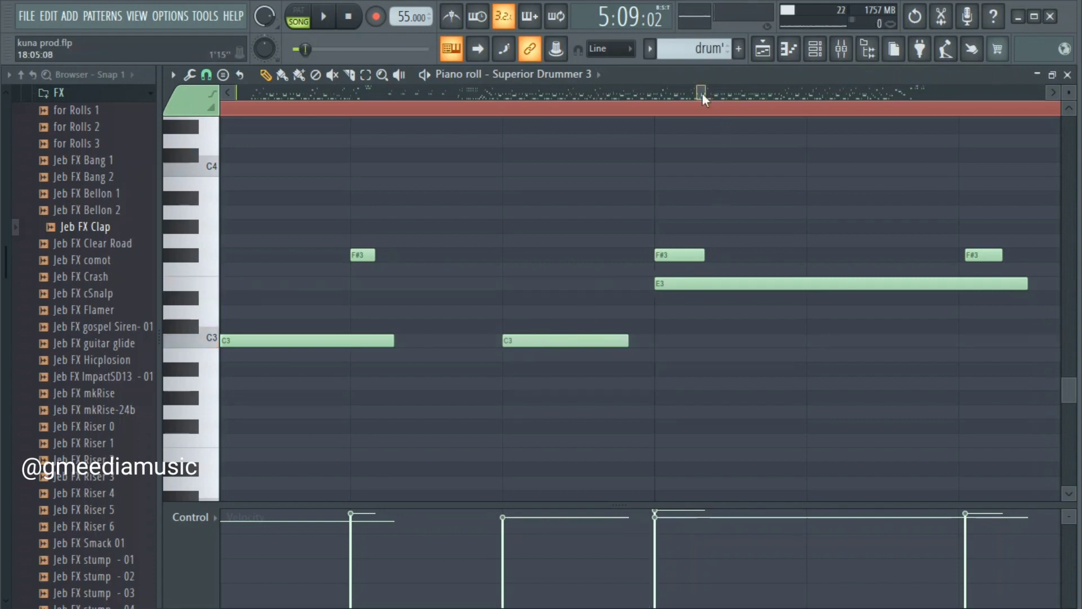
drag(702, 93, 708, 94)
drag(408, 257, 399, 256)
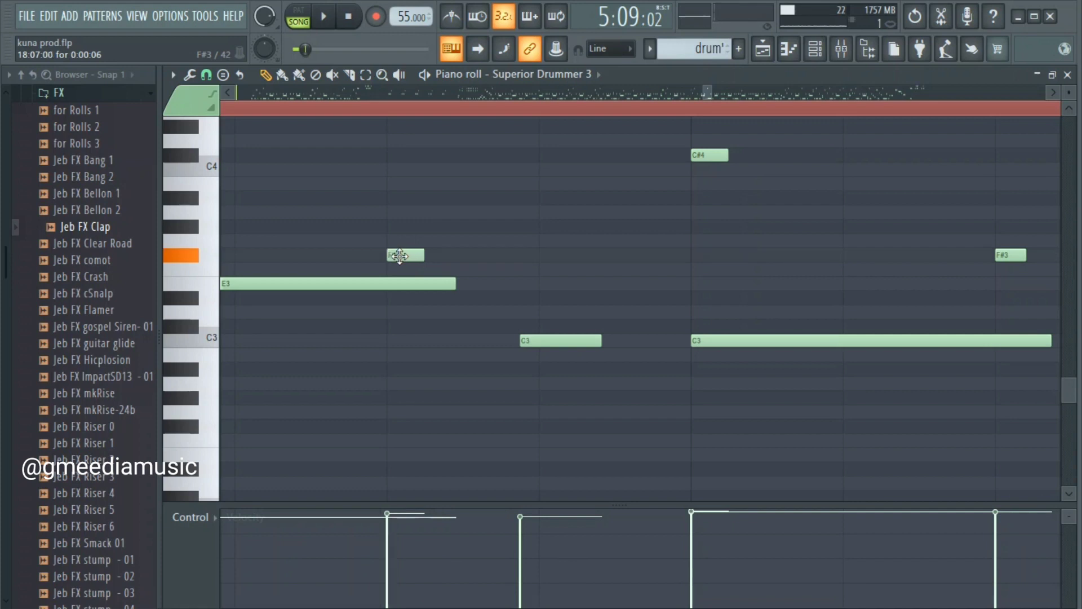
drag(555, 341, 573, 342)
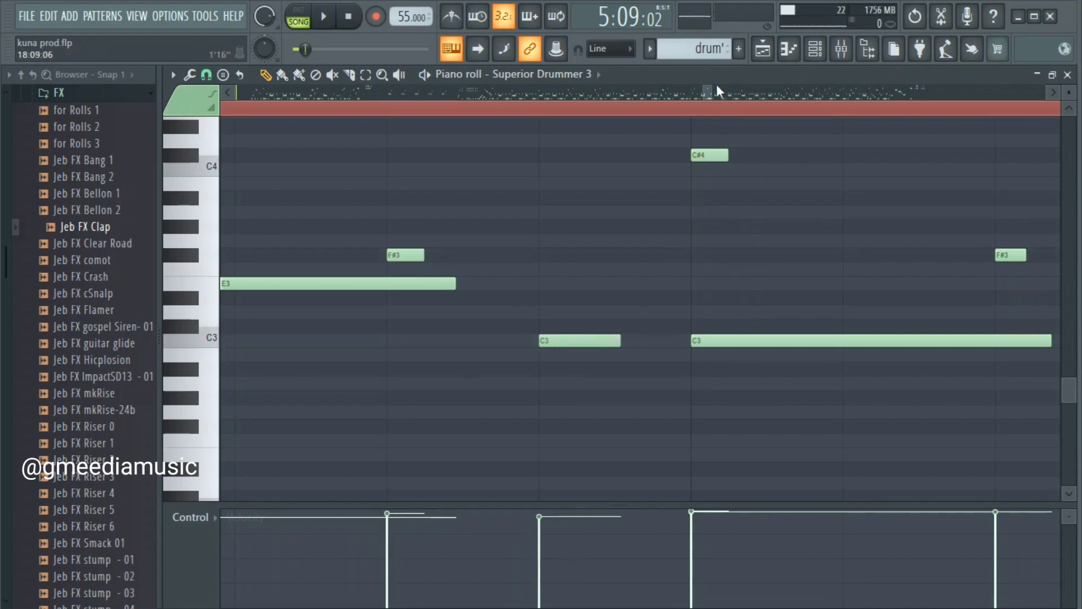
Move E3 and its first F#3 to step 13 of bar 18, and the next F#3 to step 14
drag(706, 92, 715, 91)
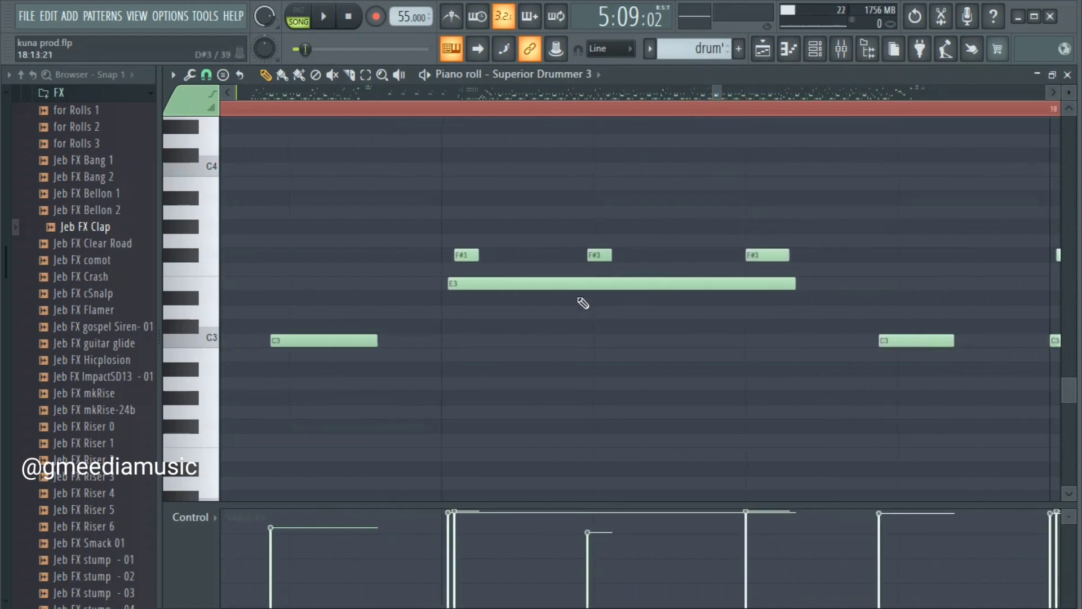
drag(574, 284, 568, 282)
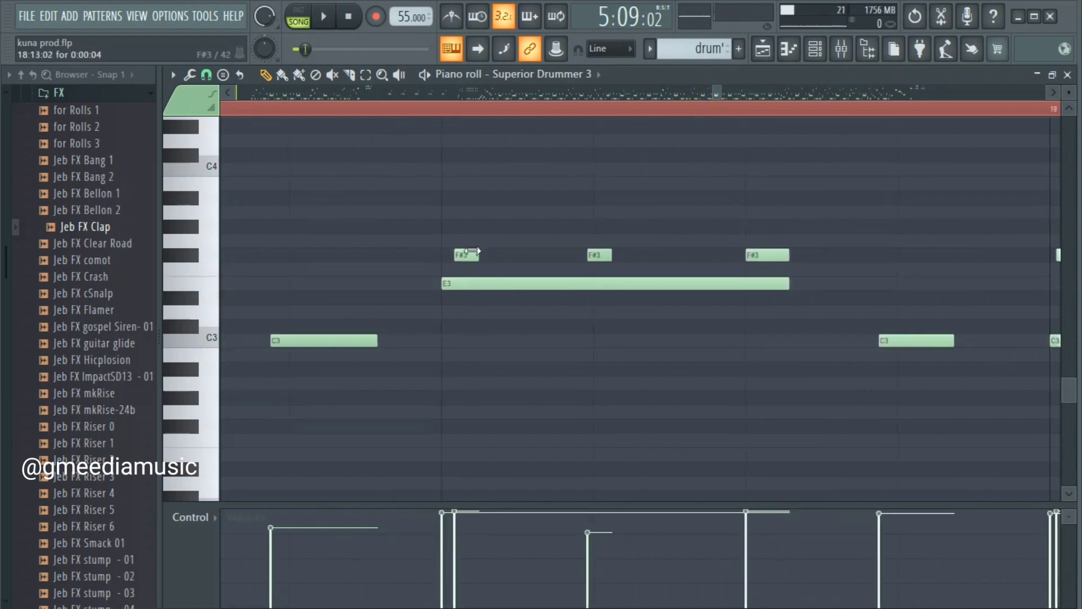
drag(462, 250, 452, 248)
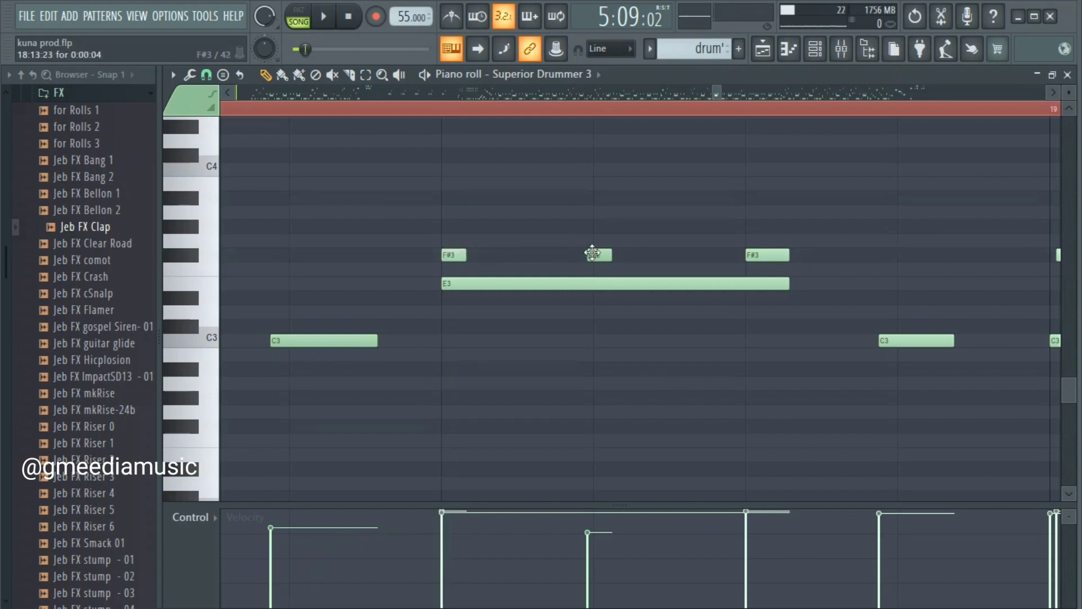
drag(592, 252, 601, 252)
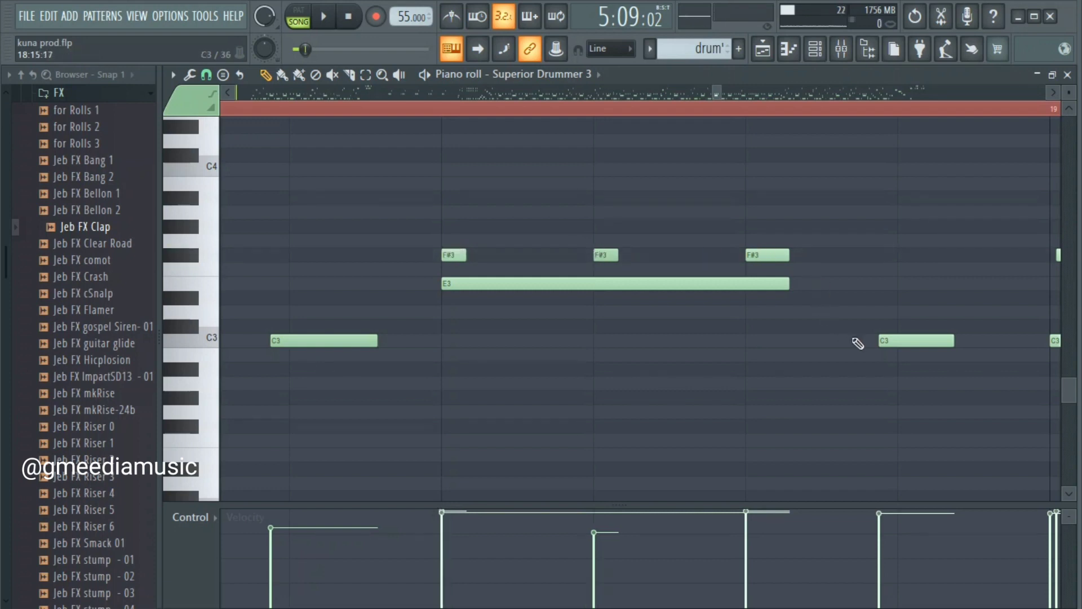
Move bar 18's last C3 to step 16, and bar 19's first two F#3 notes to steps 1 and 2
drag(899, 340, 918, 338)
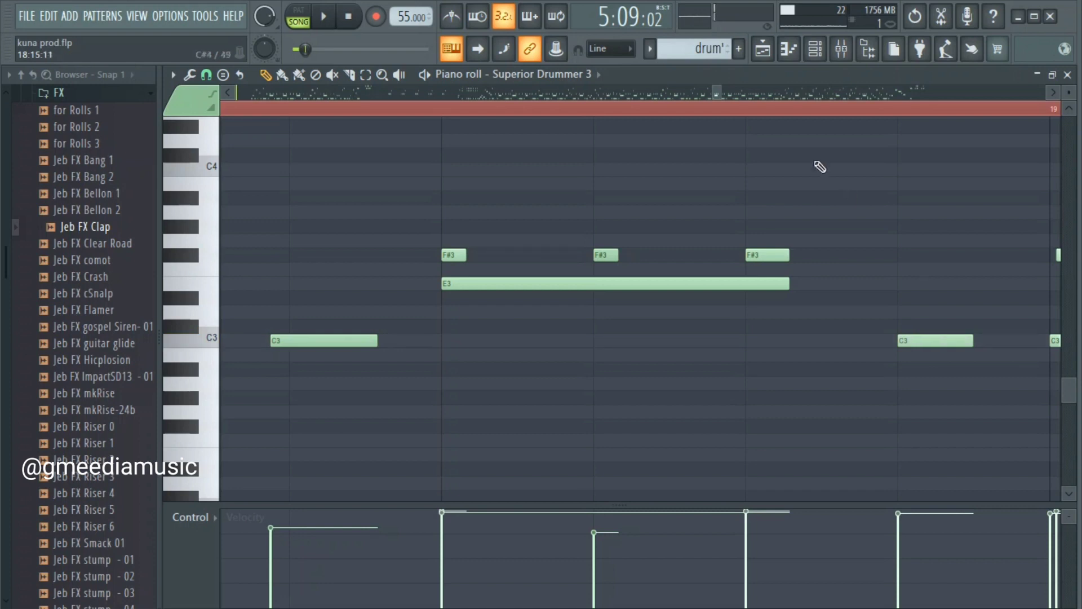
drag(715, 88, 723, 90)
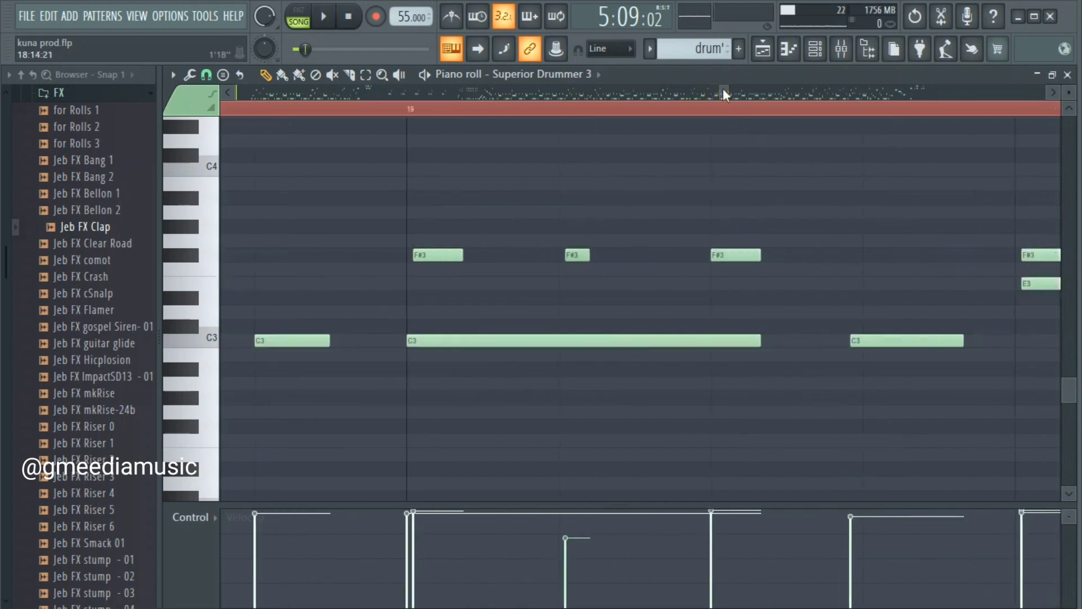
drag(454, 254, 439, 254)
drag(580, 256, 572, 254)
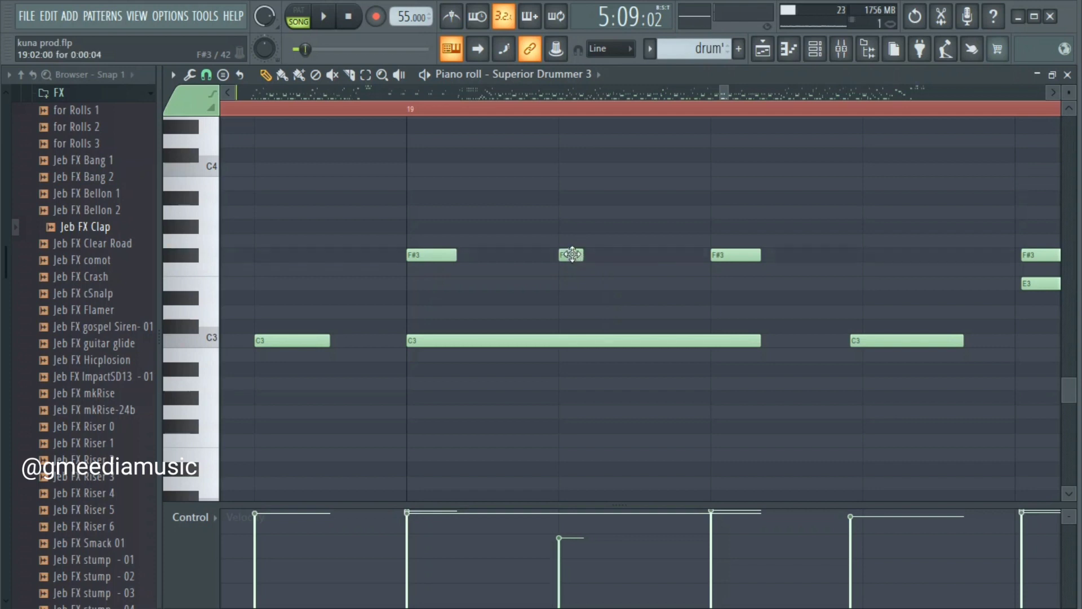
Move the short C3 to step 4 of bar 19, and E3 with its first F#3 to step 5
drag(879, 337, 892, 338)
drag(723, 90, 728, 92)
drag(722, 282, 672, 252)
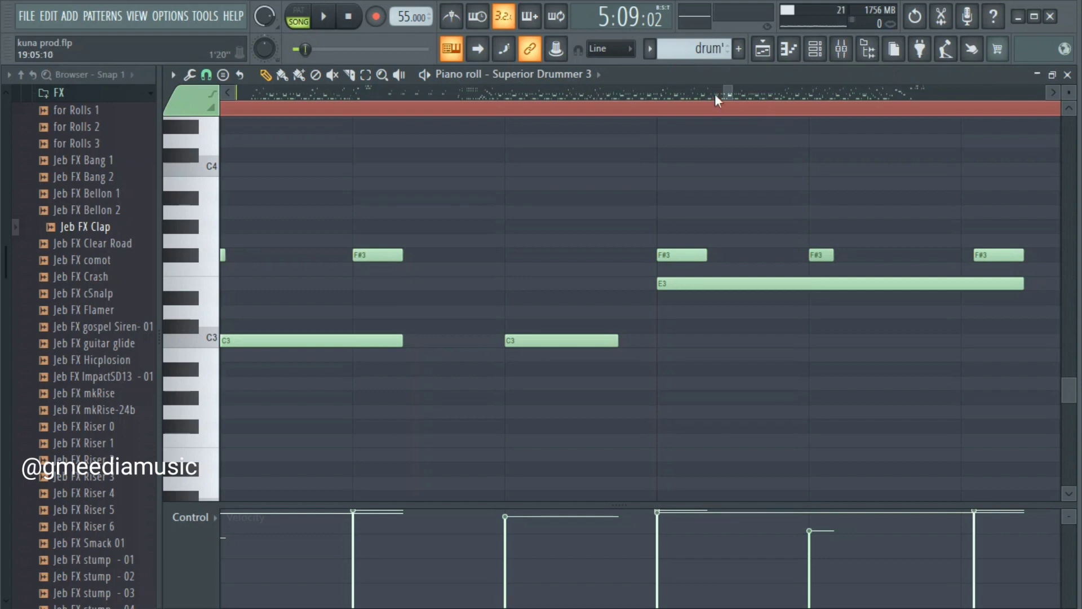
Align bar 19's middle notes to the grid: F#3 to step 7, short C3 to step 8, long C3 and its F#3 to step 9
drag(729, 89, 734, 89)
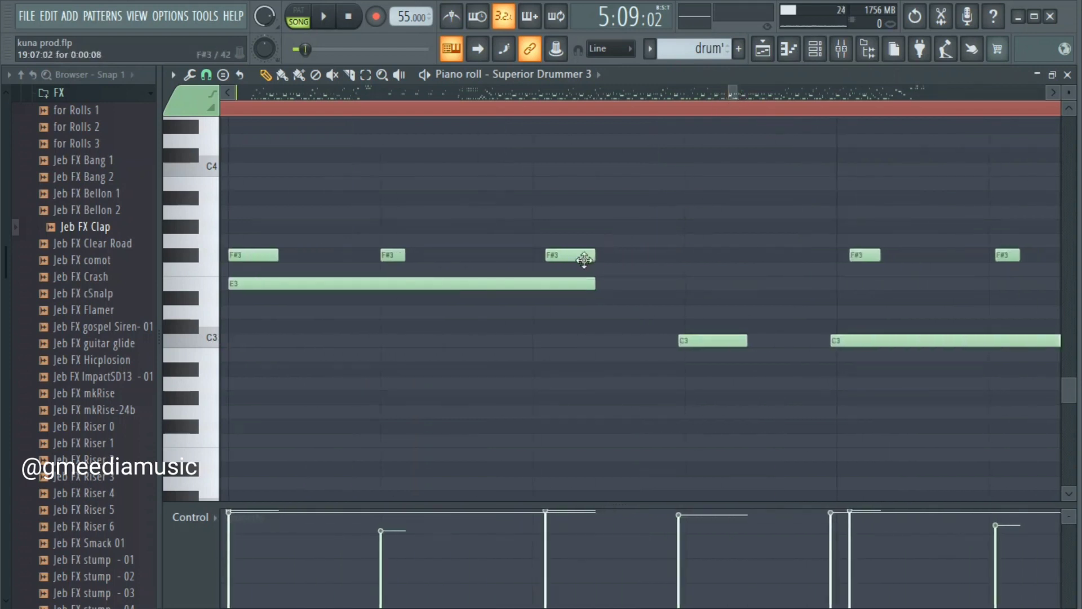
drag(584, 260, 570, 256)
drag(709, 339, 733, 339)
drag(854, 339, 862, 338)
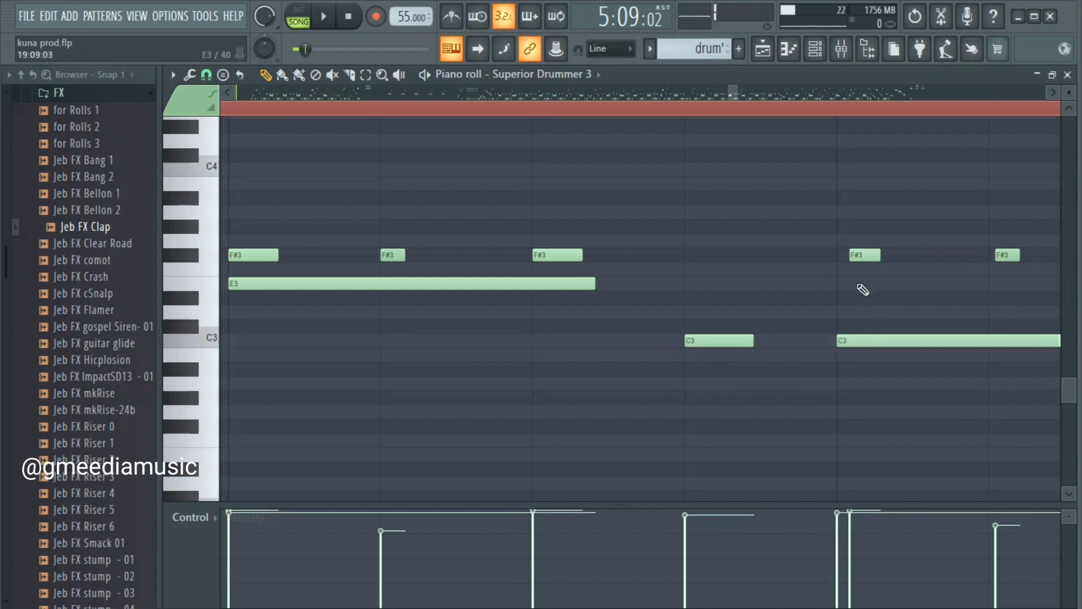
drag(859, 257, 843, 260)
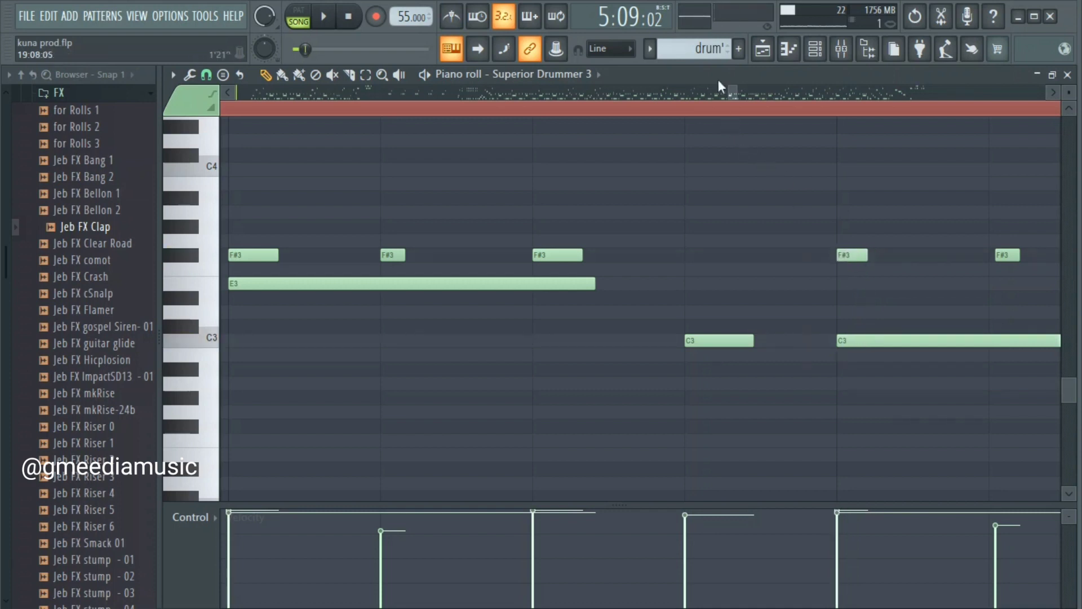
Move bar 19's next F#3 notes to steps 10, 11 and 12, C3 to step 12, E3 to step 13, and A#3 just after step 13
drag(732, 88, 740, 89)
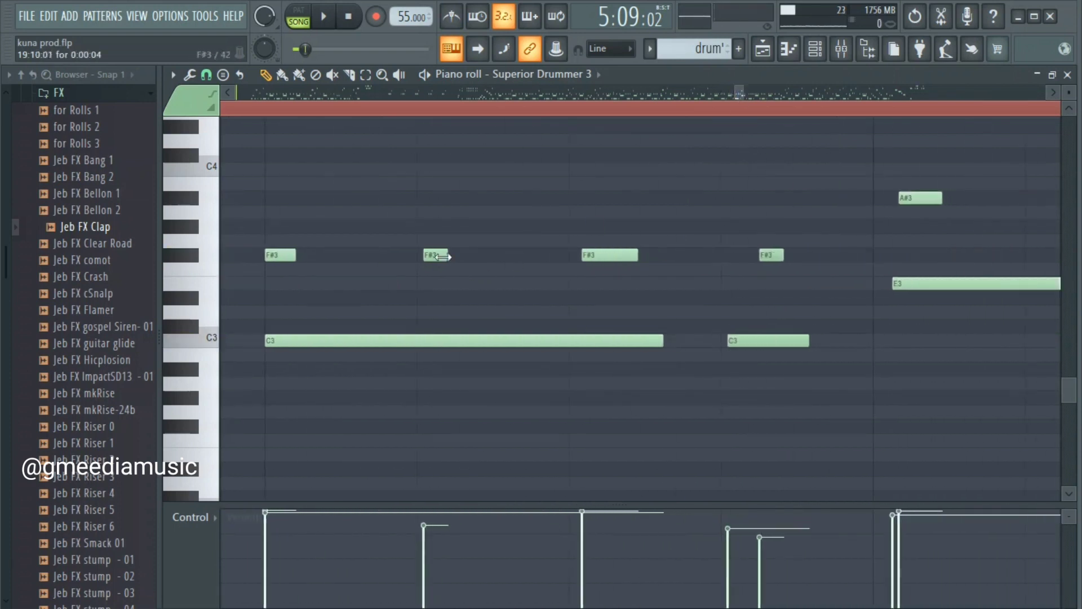
drag(437, 253, 433, 251)
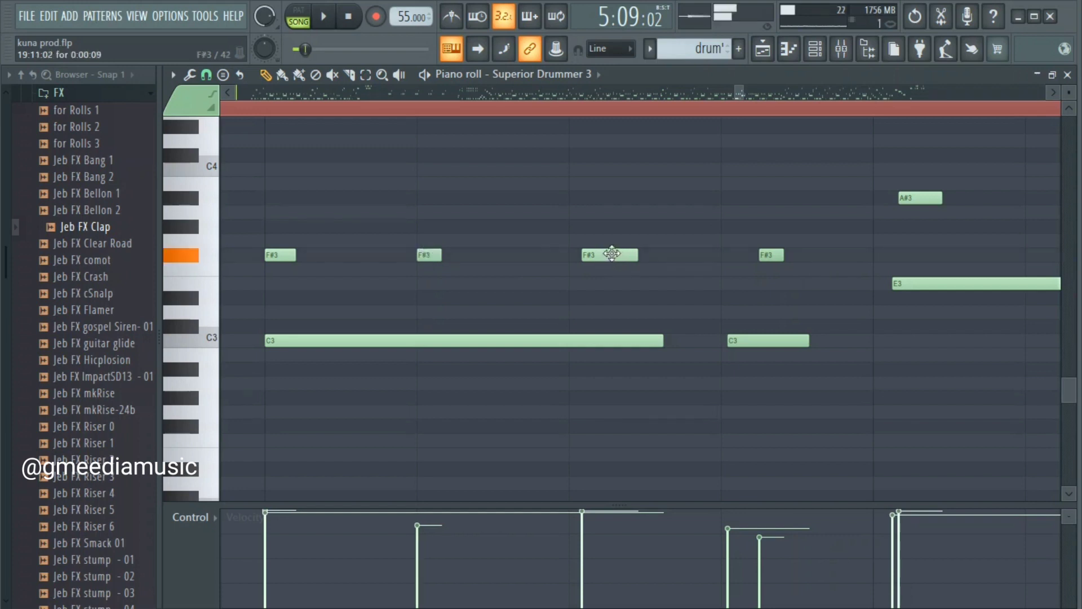
drag(611, 252, 598, 251)
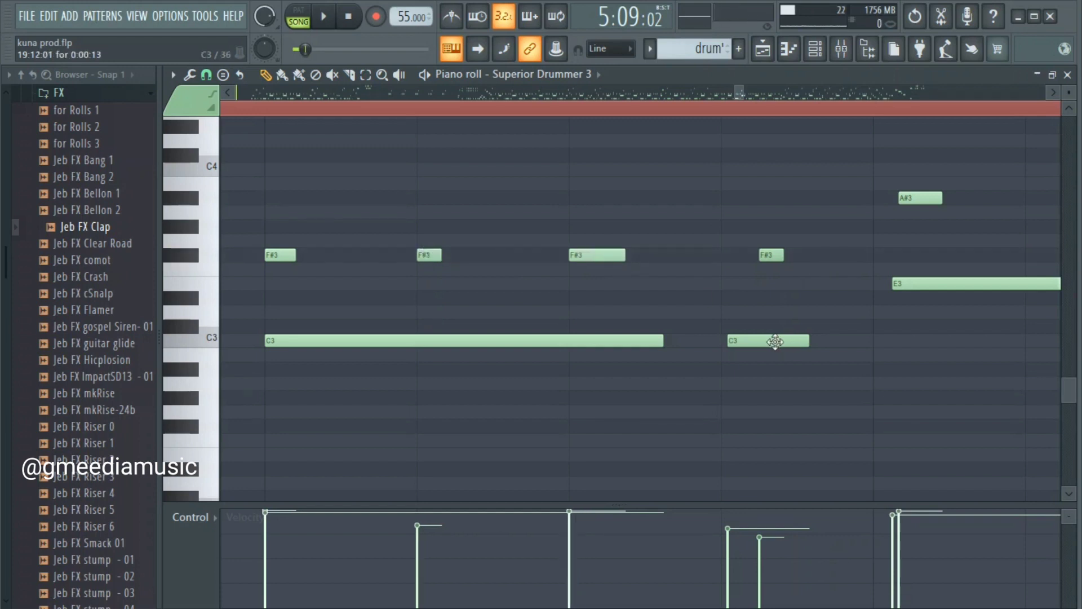
drag(775, 341, 768, 341)
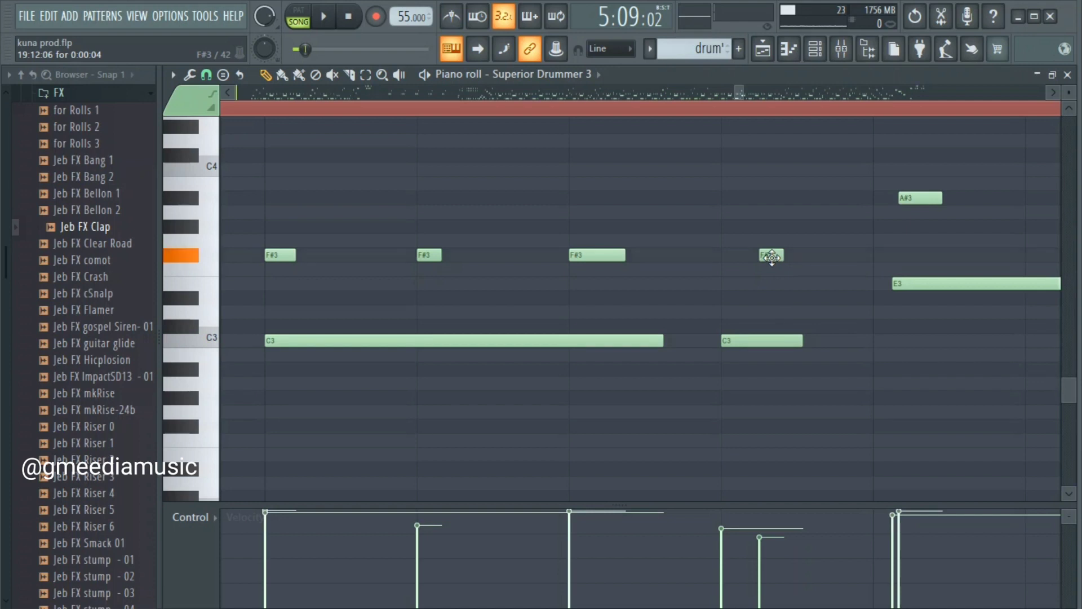
drag(772, 257, 735, 255)
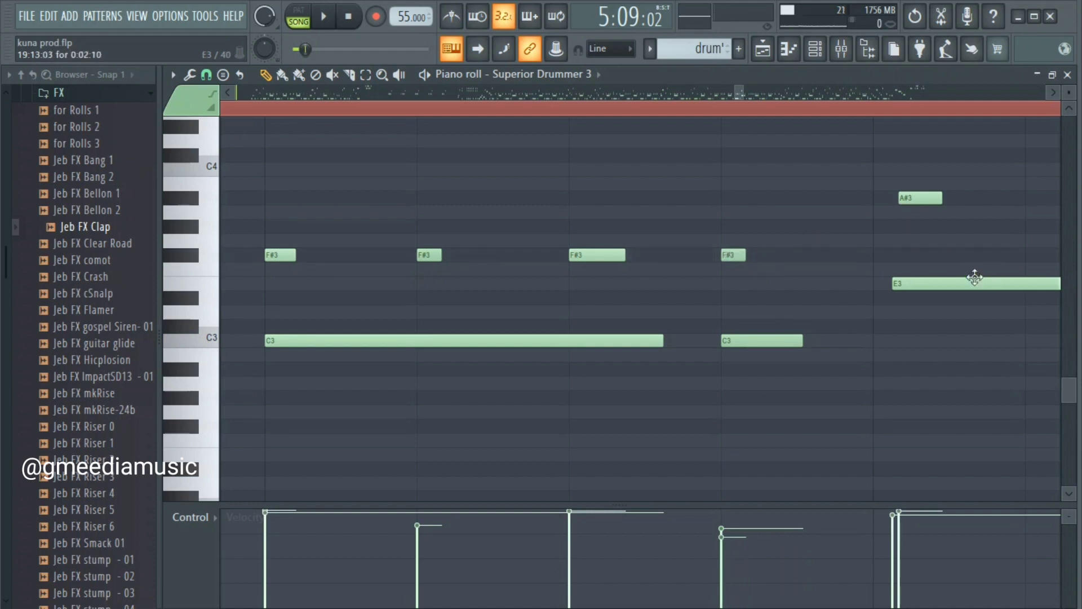
drag(952, 288, 933, 284)
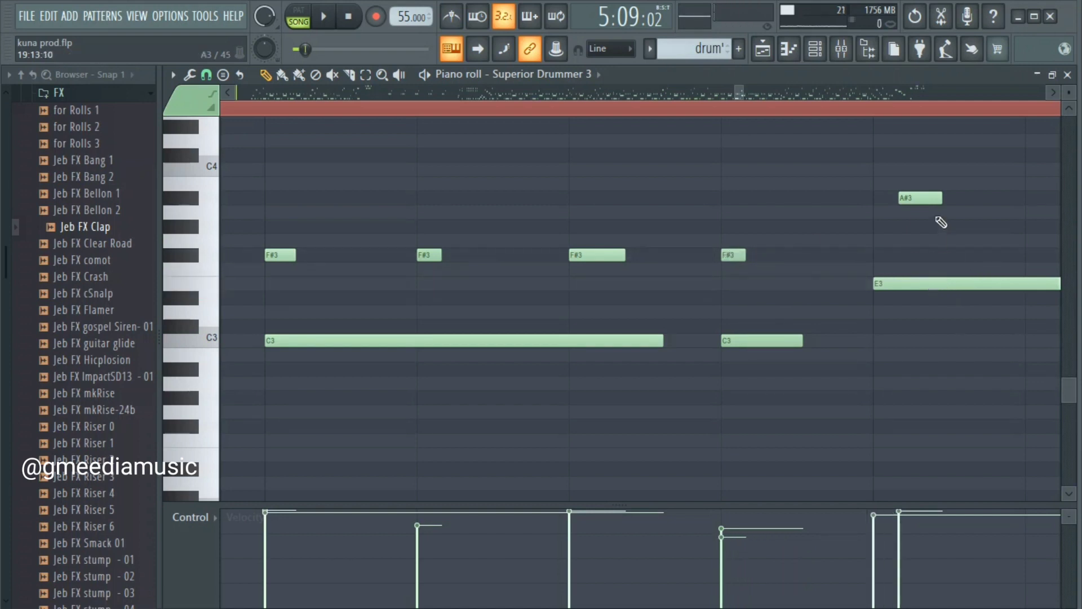
drag(926, 197, 906, 198)
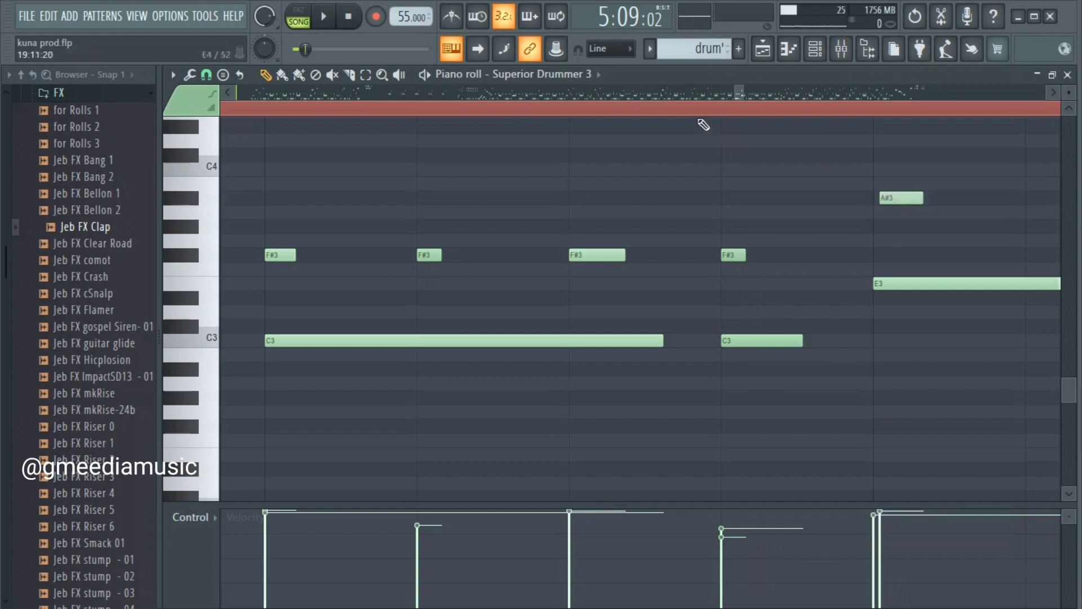
Play the pattern from the start of bar 16, and replay it from step 4 of bar 17 to check the timing
drag(719, 91, 589, 121)
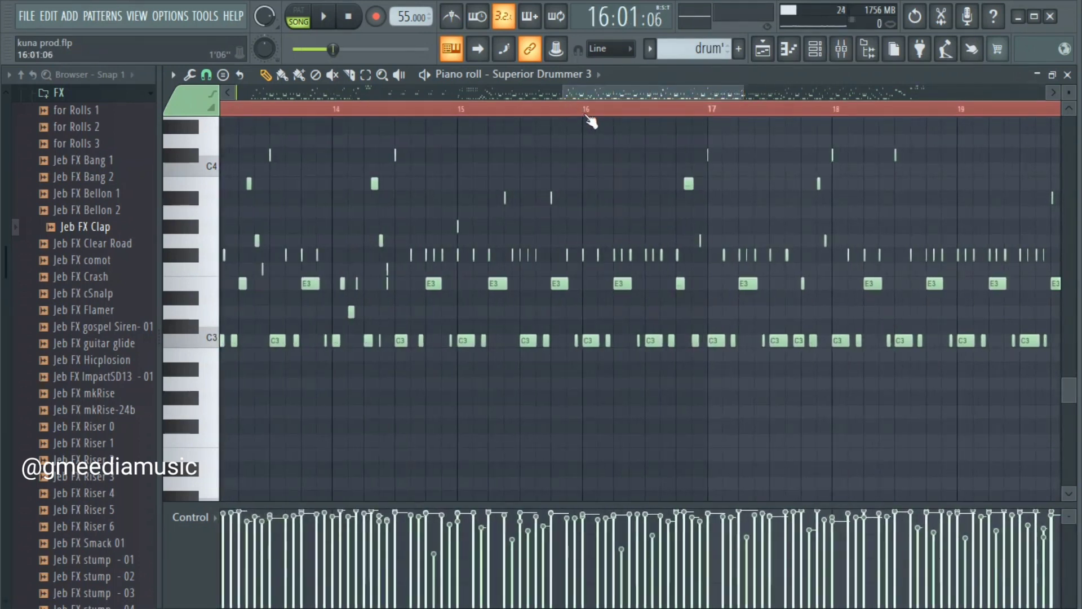
key(space)
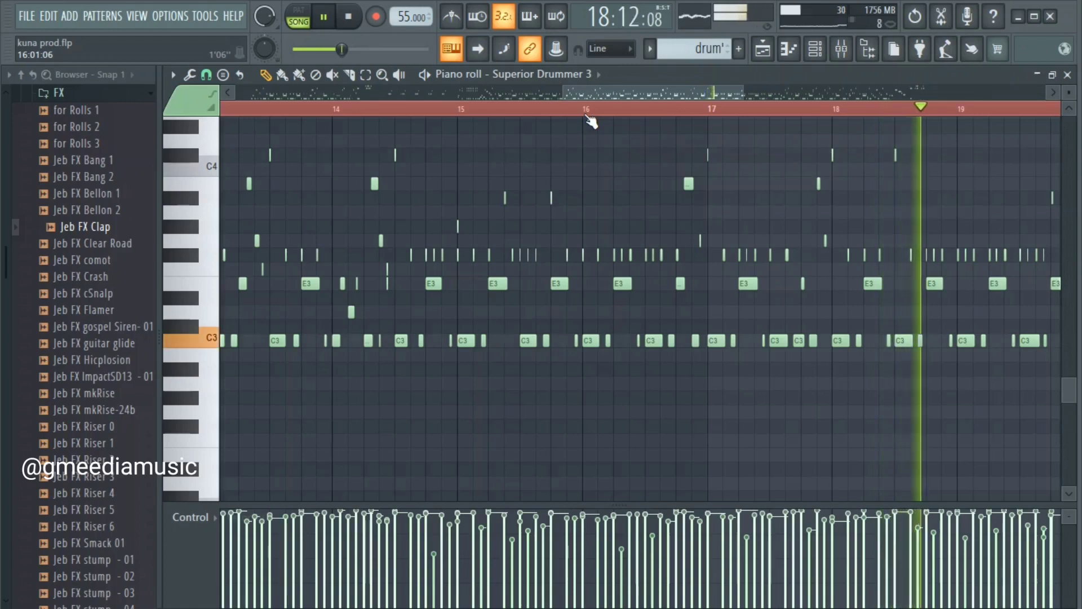
click(737, 109)
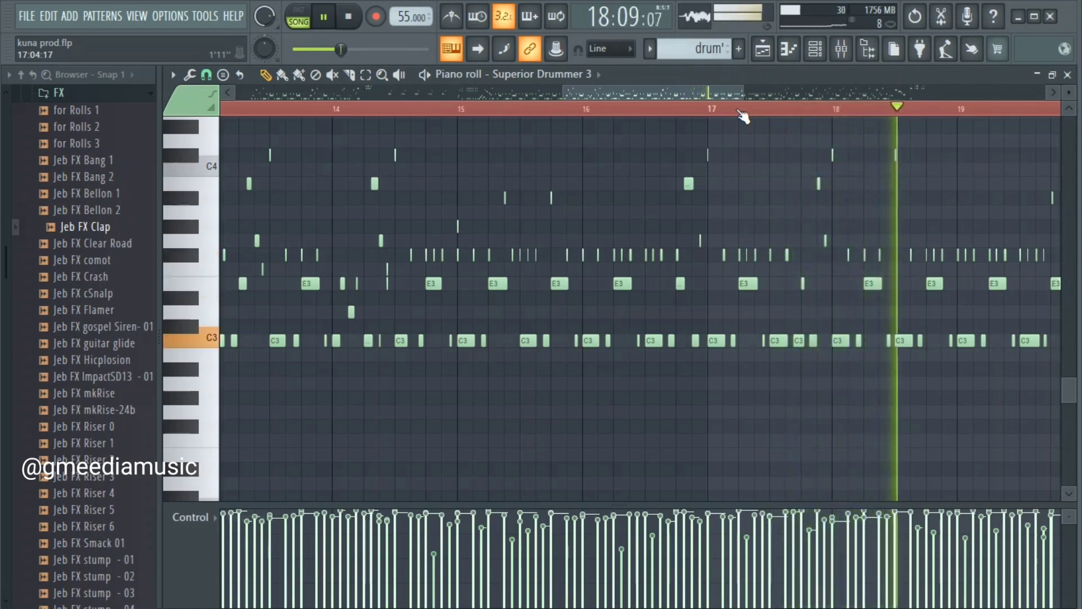
click(738, 111)
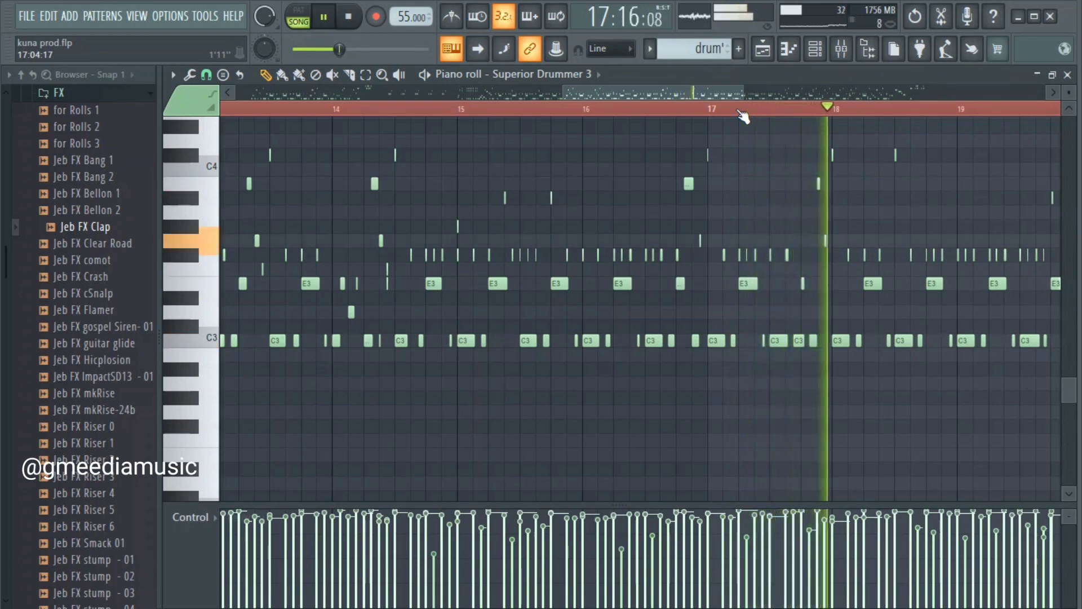
key(space)
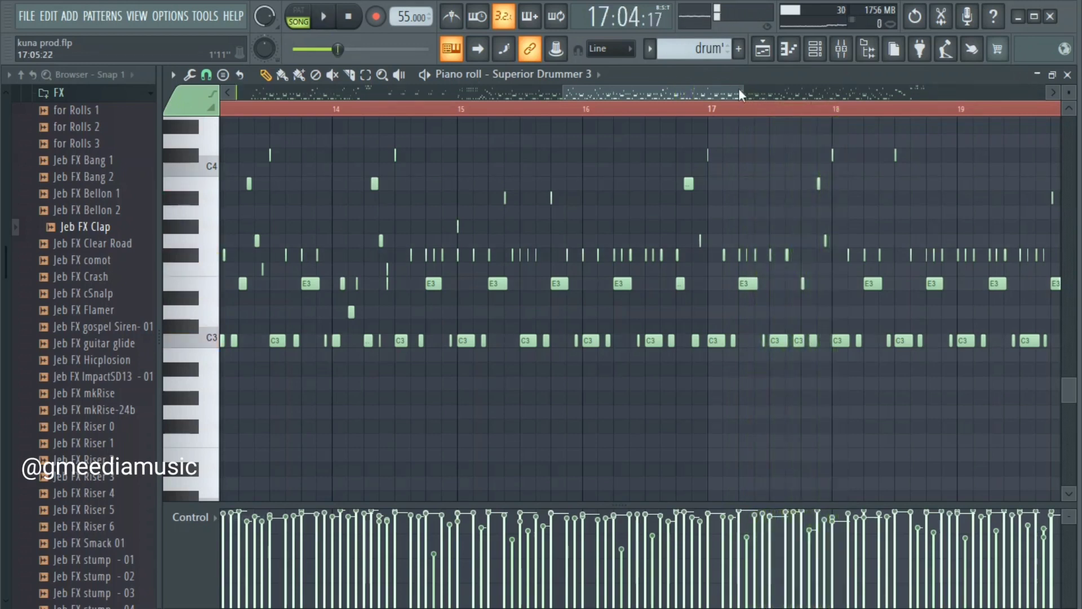
Listen to the end of bar 17 again and shorten the C3 at step 14 to 11 ticks
drag(739, 90, 691, 90)
key(space)
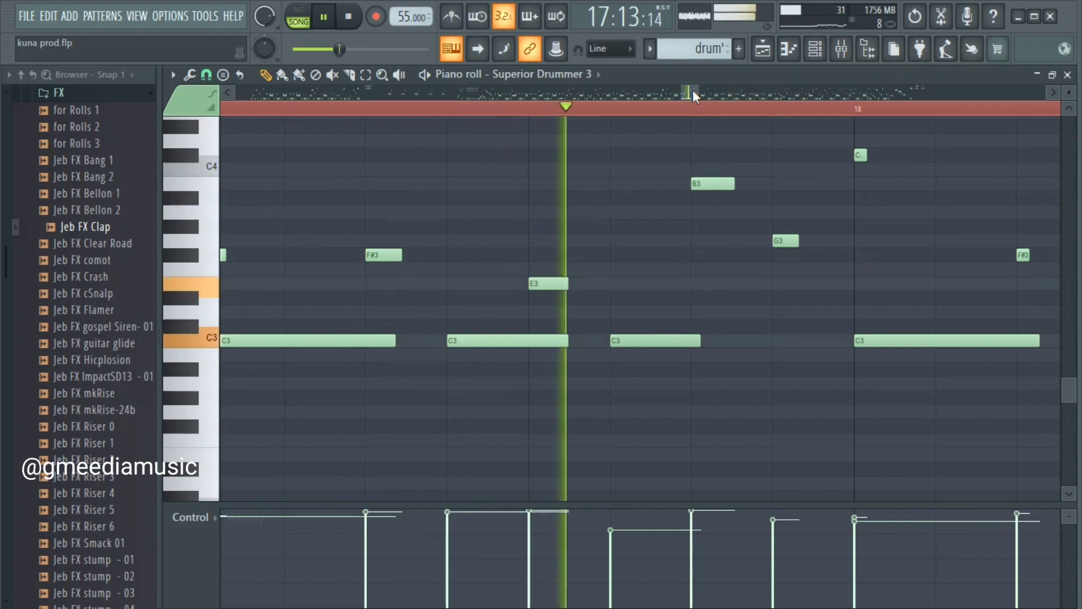
key(space)
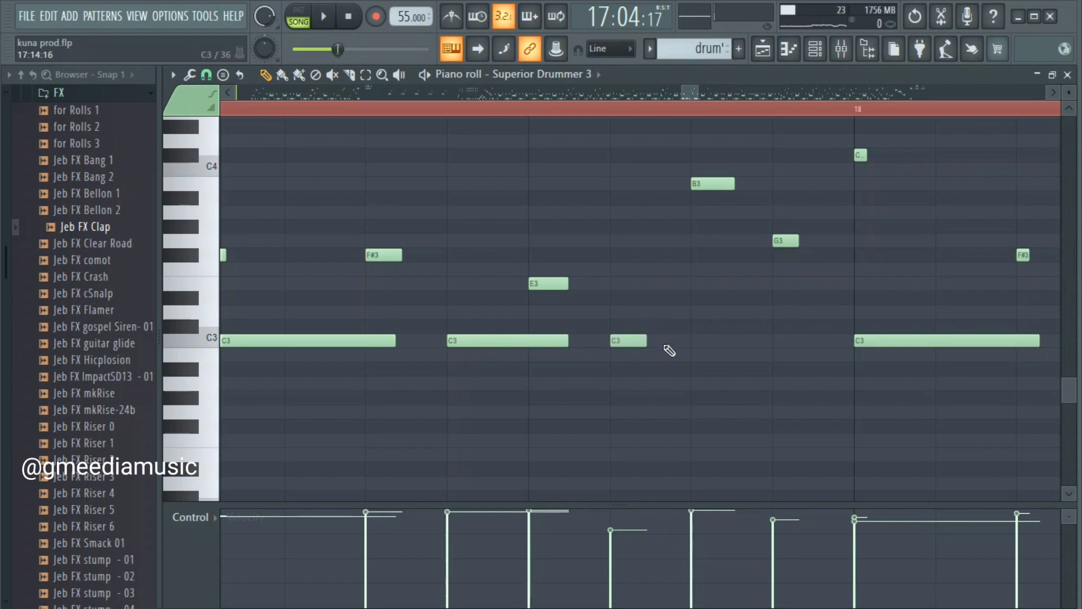
Try an extra C3 between steps 14 and 15 of bar 17, listen to it, and delete it
click(669, 341)
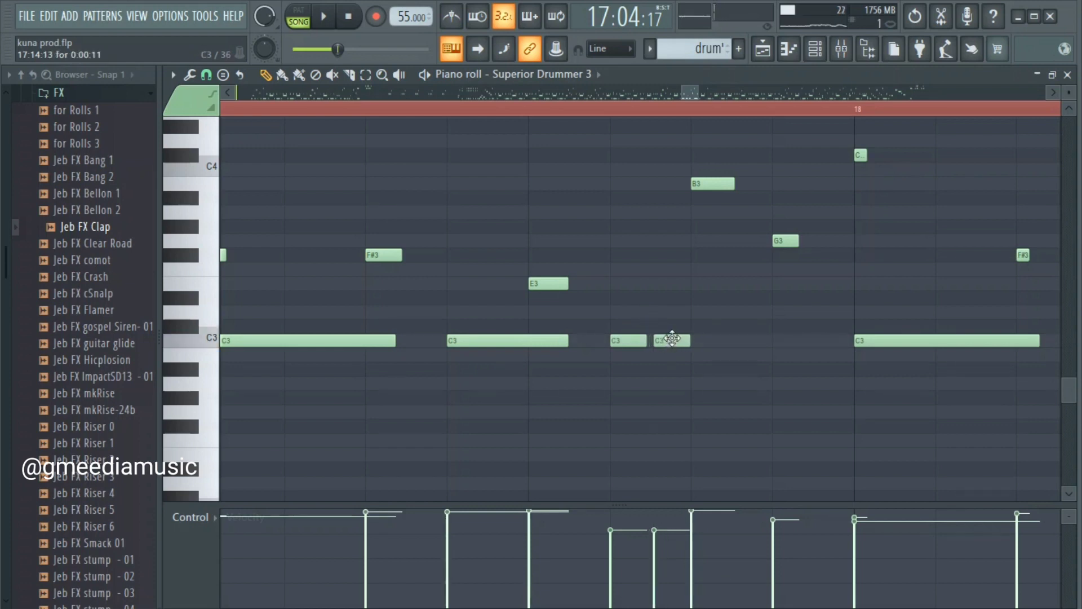
key(space)
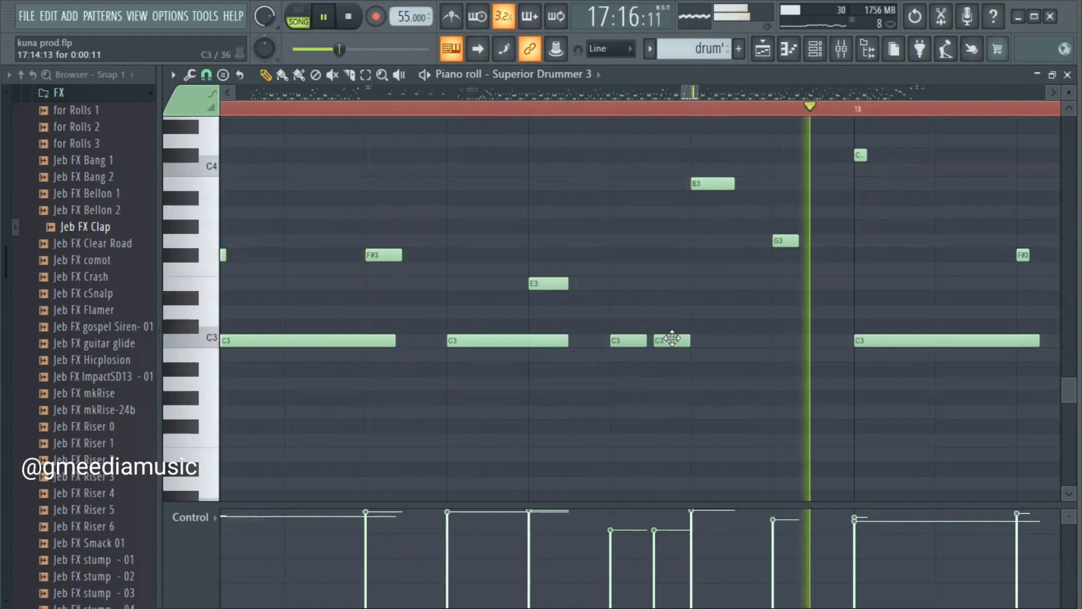
key(space)
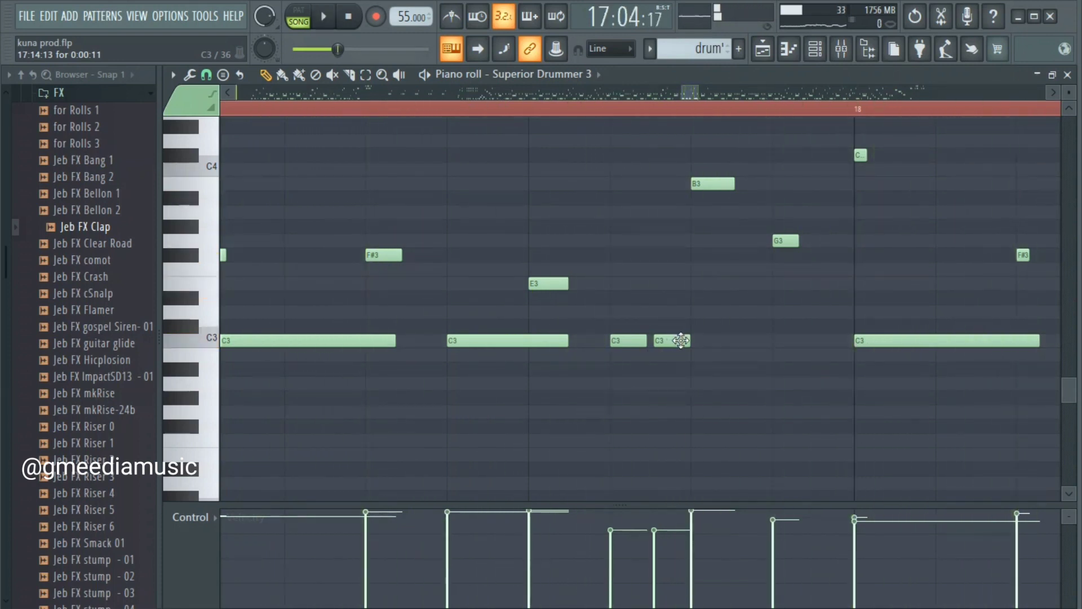
right_click(684, 344)
Add a short C3 at step 16 of bar 17, under the G3, and listen to the fill
key(space)
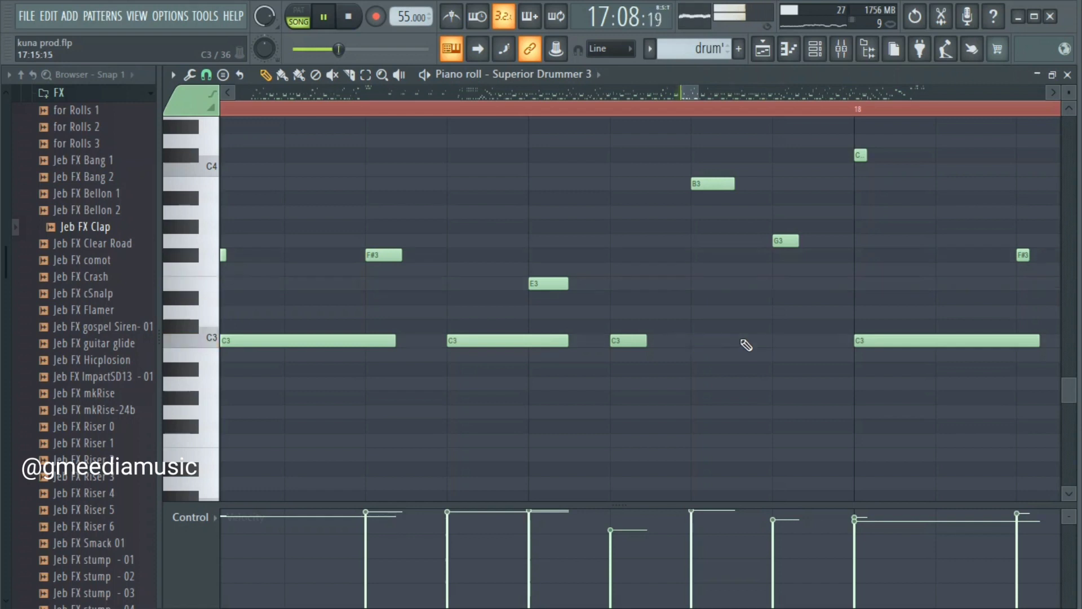
click(778, 341)
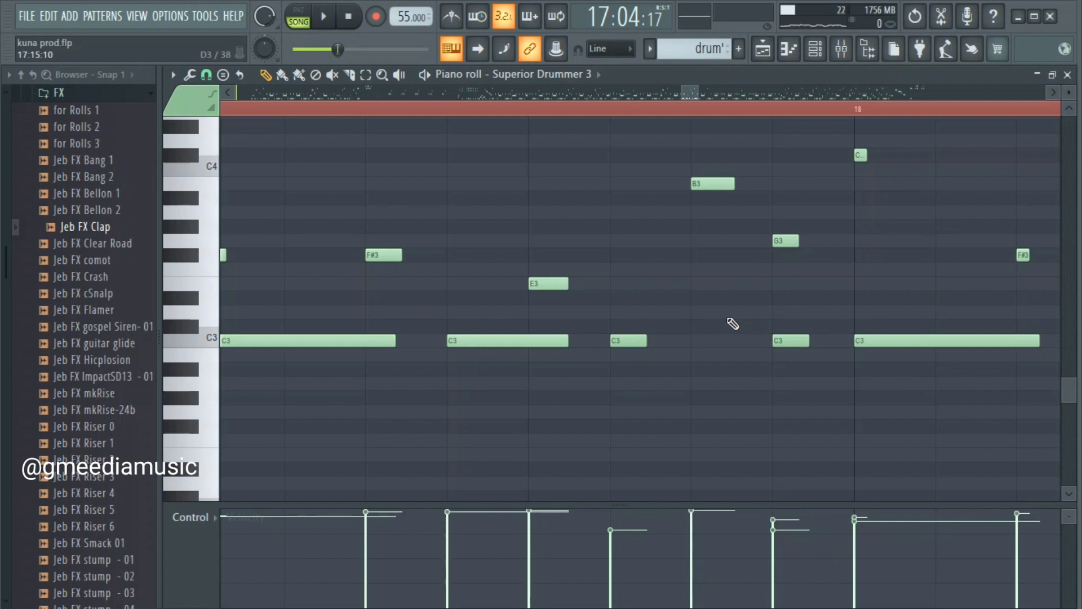
key(space)
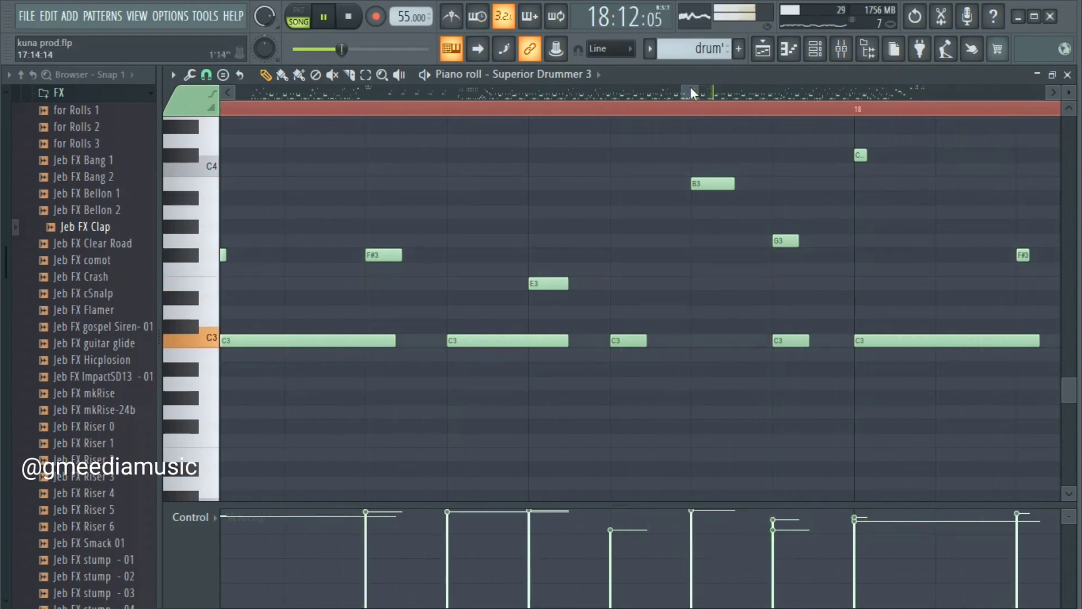
key(space)
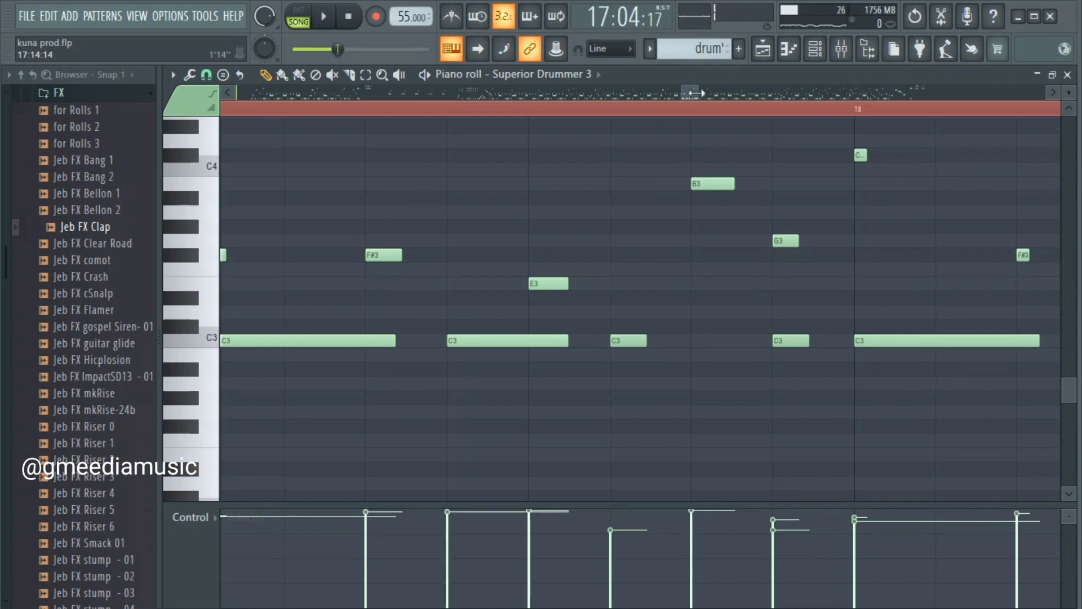
Add a short B3 at step 14 of bar 17, and lower the B3 at step 15 to A3
drag(691, 90, 692, 90)
key(space)
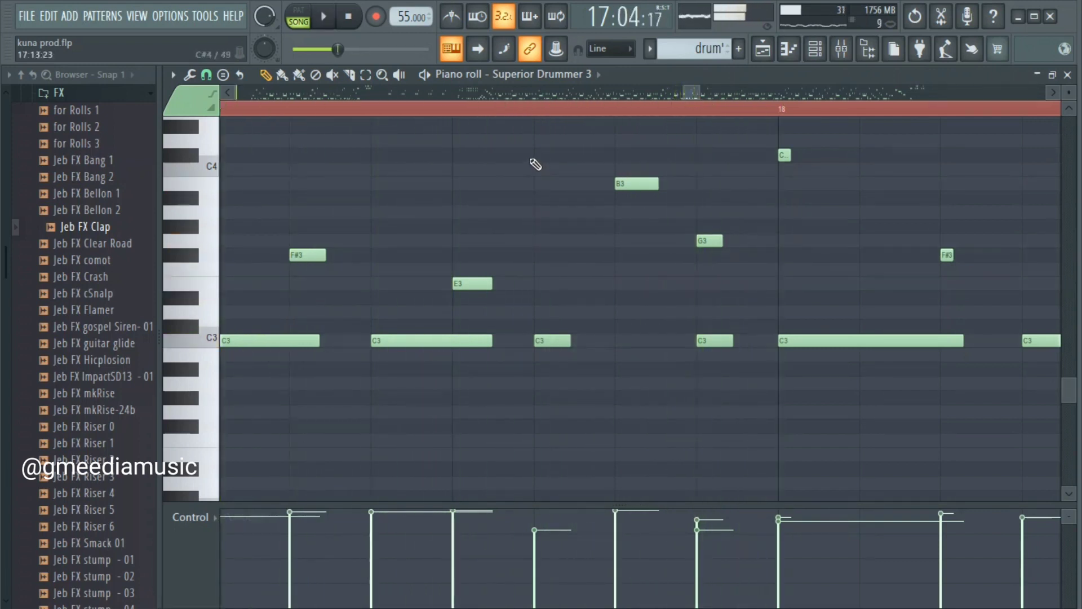
click(538, 184)
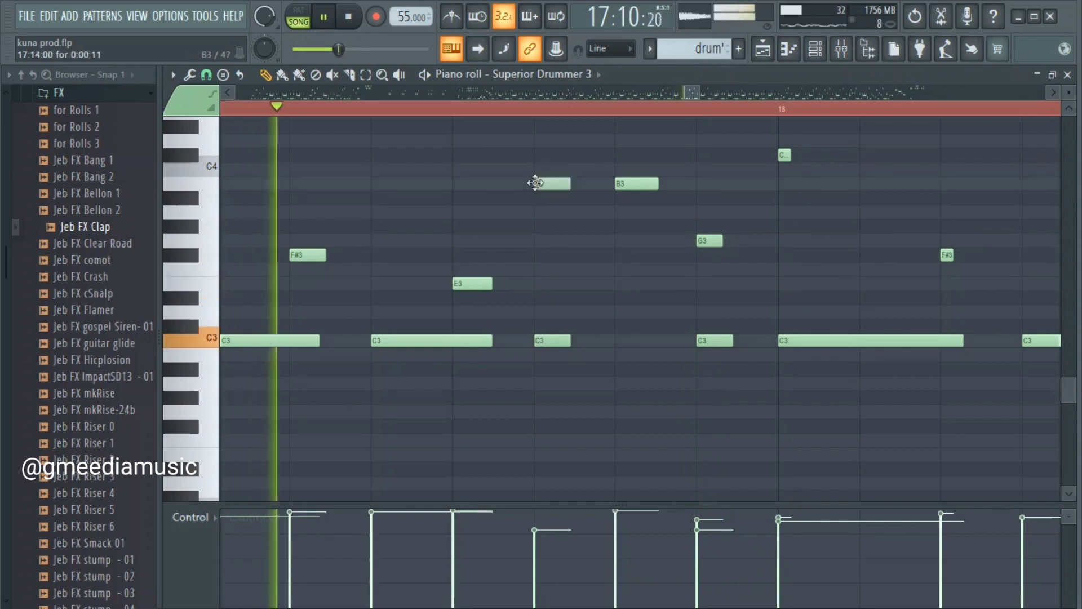
drag(628, 184, 628, 204)
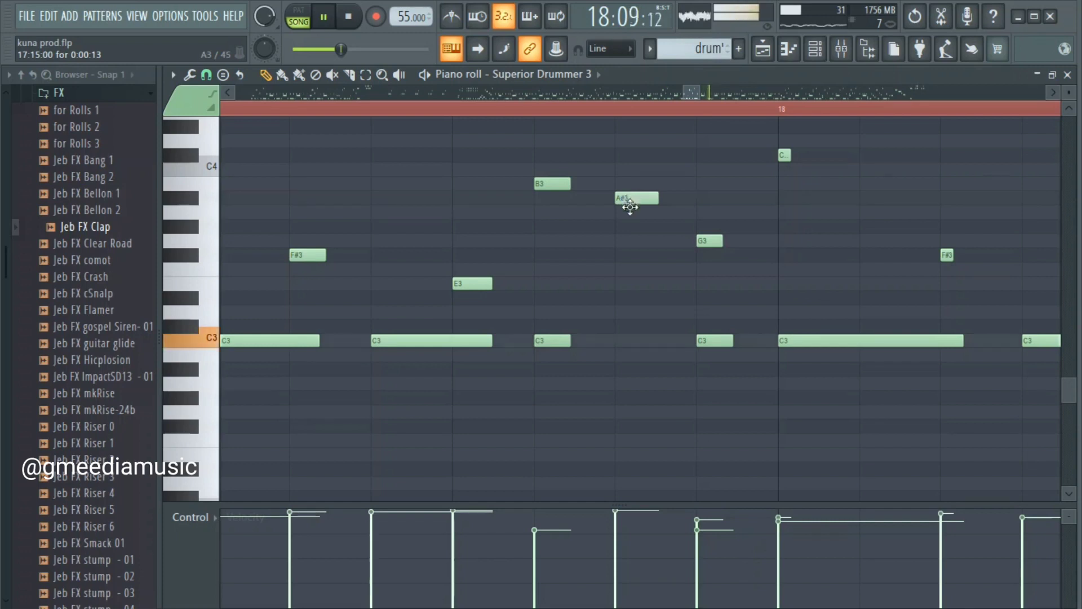
key(space)
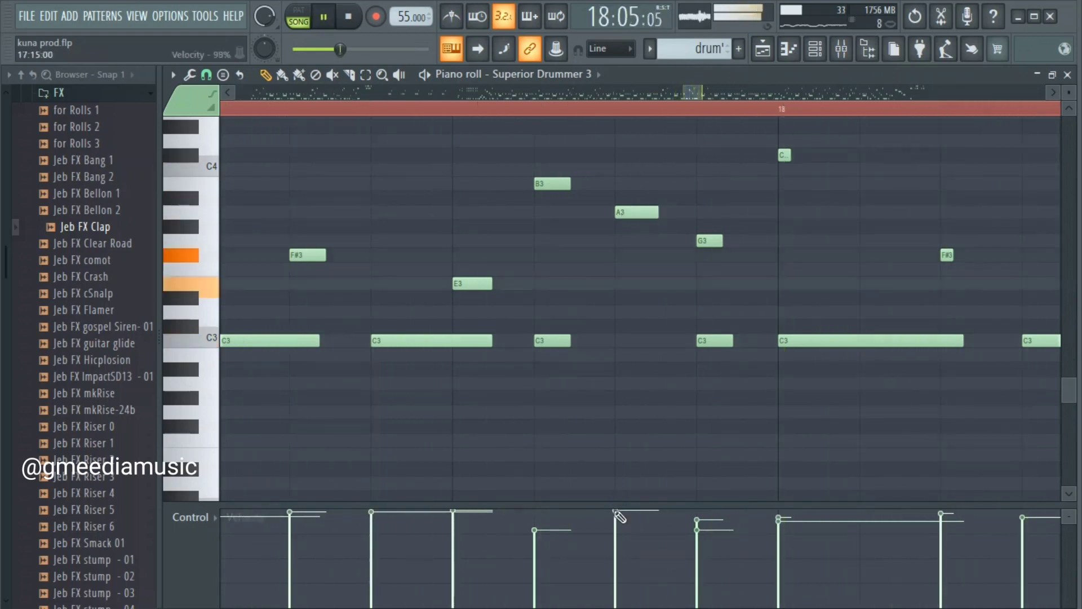
Set the velocity of the A3 at step 15 of bar 17 to 89%, checking it by listening
drag(615, 511, 619, 535)
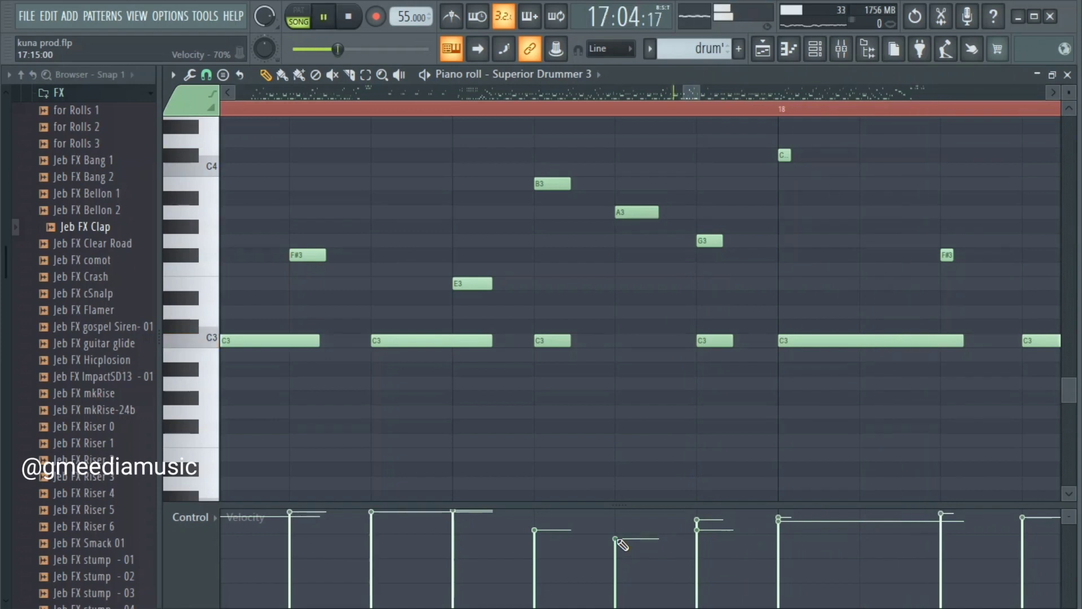
drag(622, 544, 620, 526)
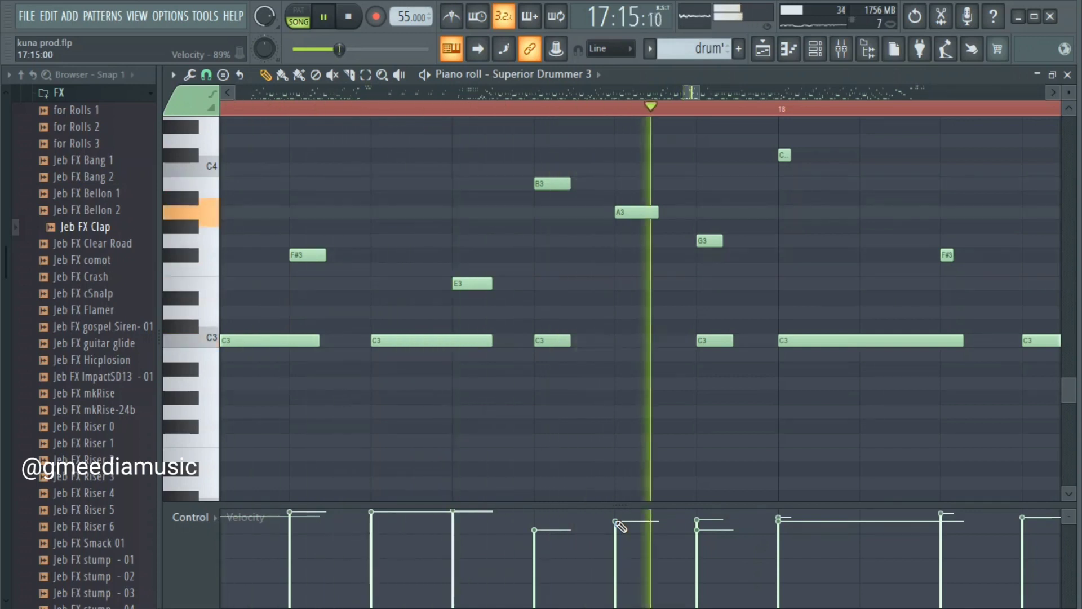
key(space)
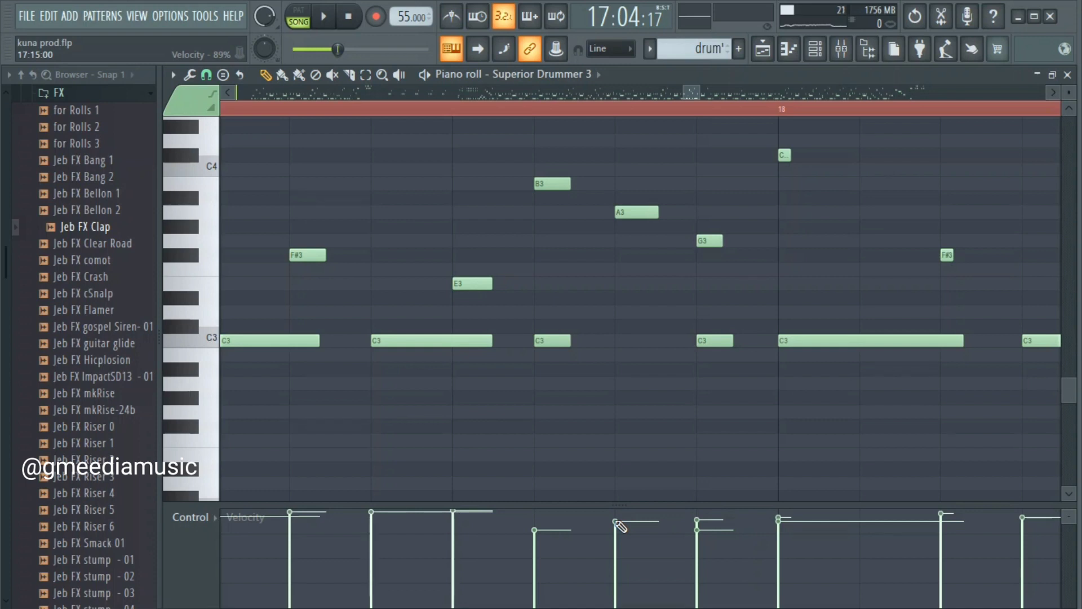
Listen to the bar 17 fill into bar 18, and lower the C#4 at step 9 of bar 18 to F#3
key(space)
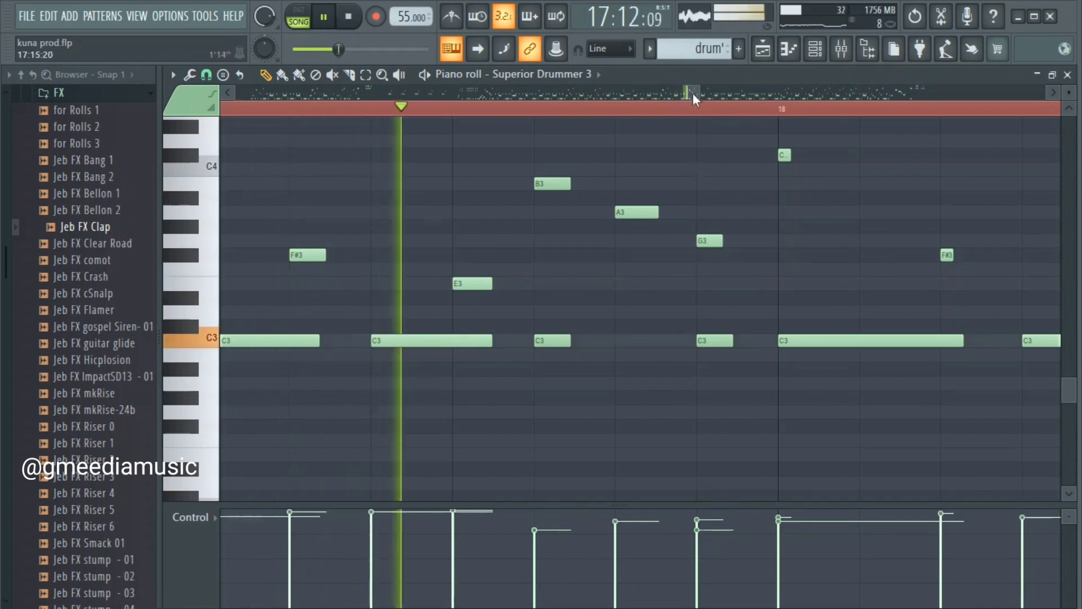
drag(692, 92, 712, 95)
key(space)
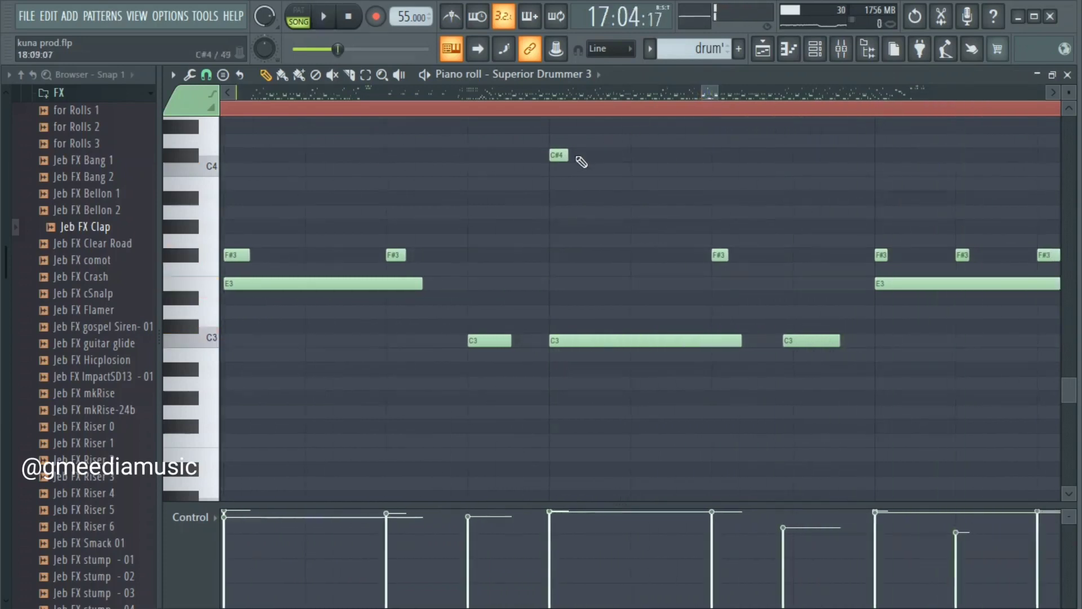
drag(559, 158, 558, 258)
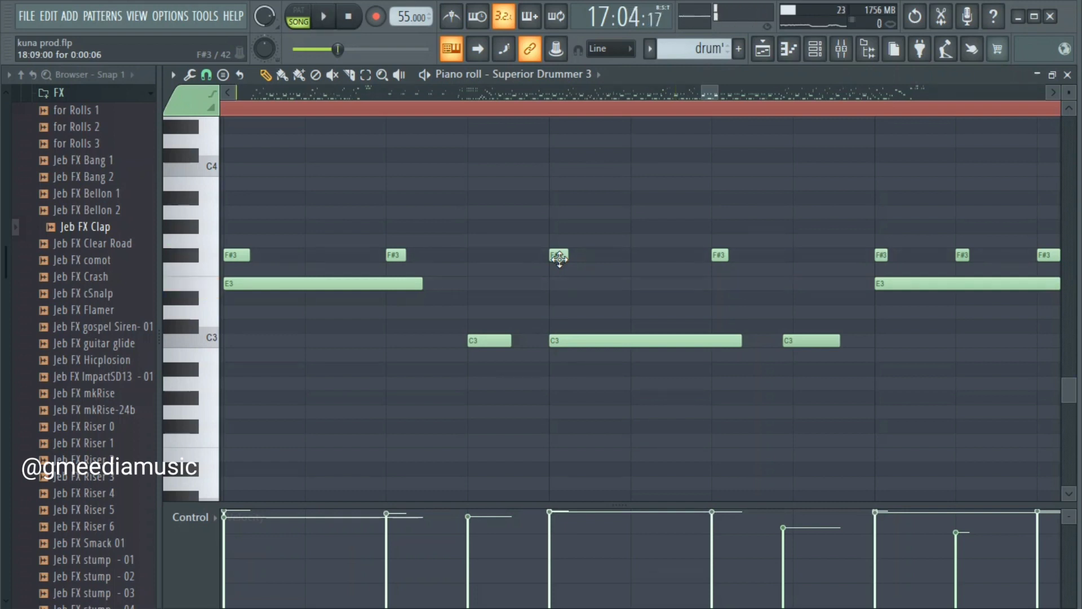
key(space)
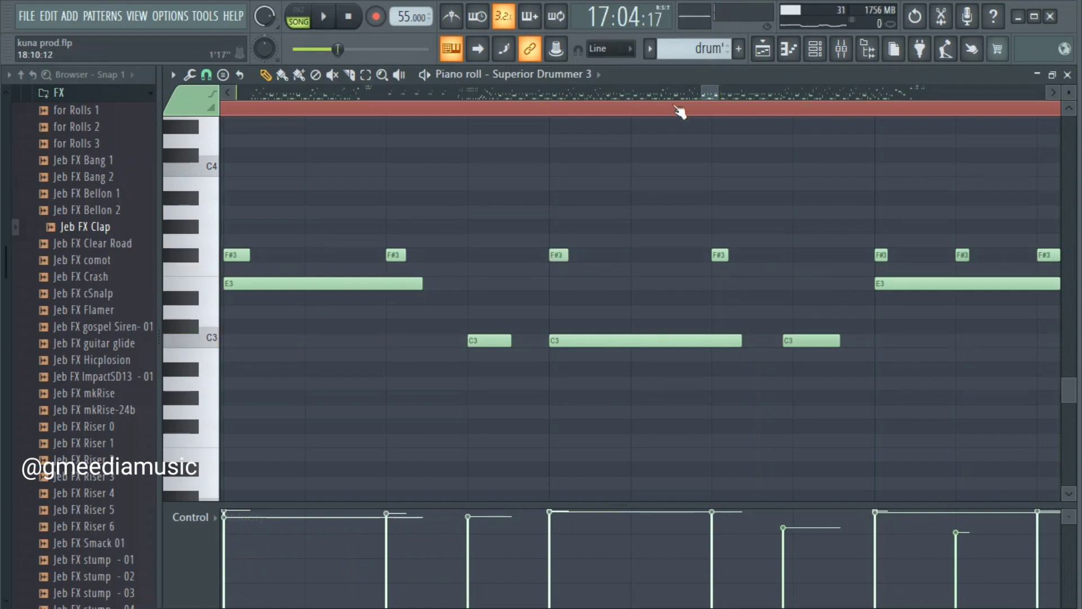
Delete the F#3 notes at steps 3 and 7 of bar 18, checking the groove by listening
drag(700, 88, 568, 95)
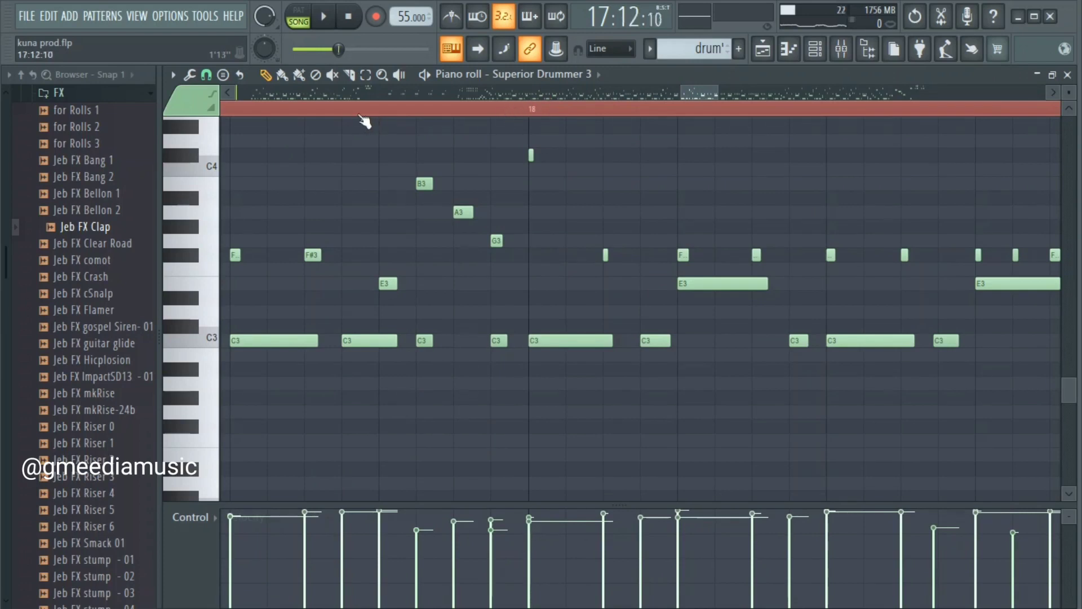
key(space)
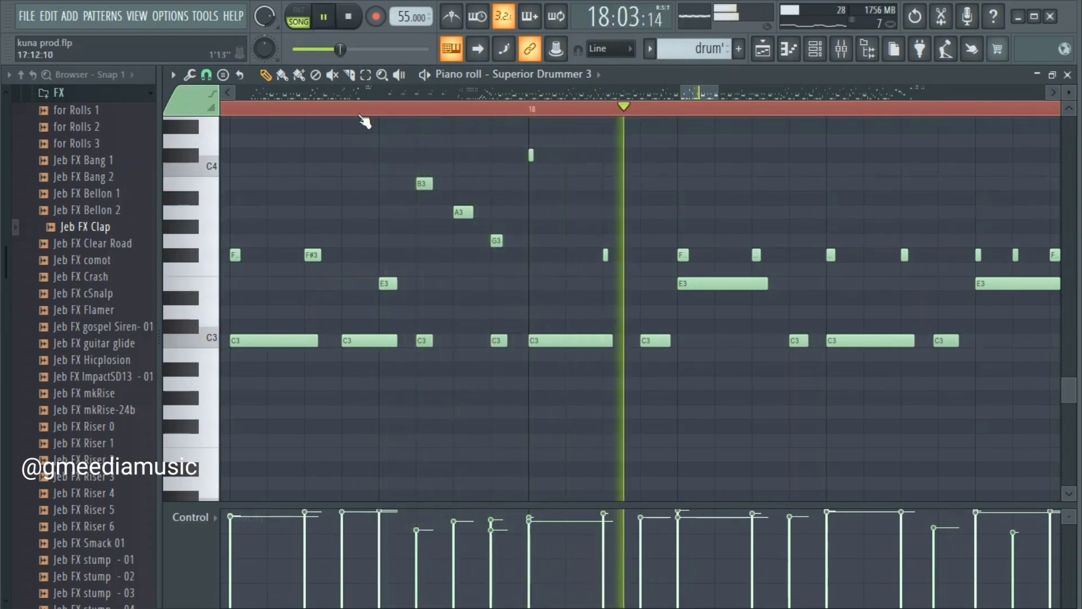
key(space)
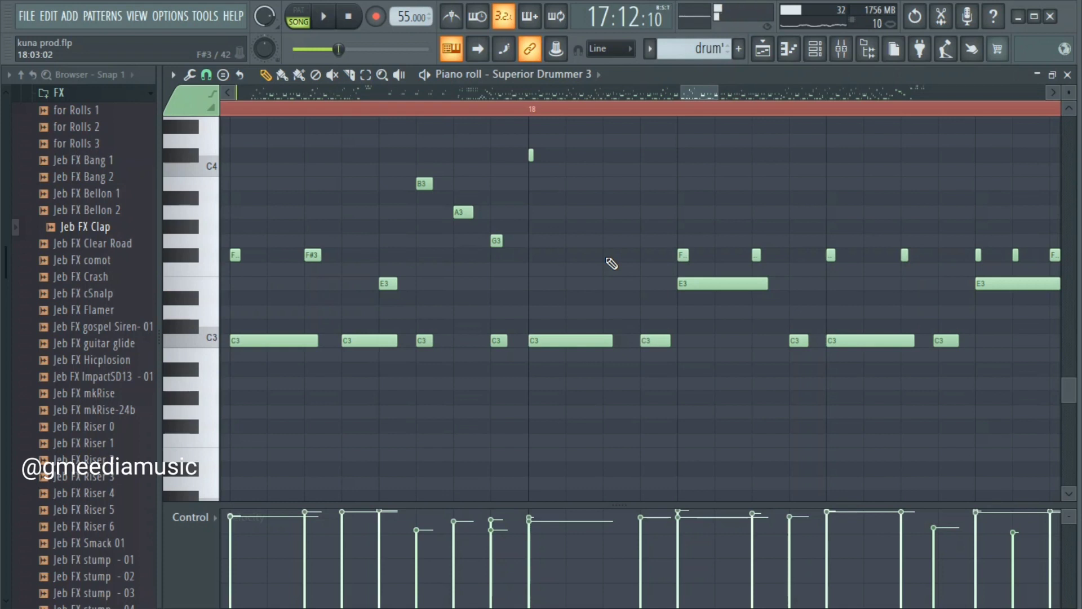
mouse_move(717, 91)
mouse_down()
mouse_move(687, 90)
mouse_move(701, 91)
mouse_up()
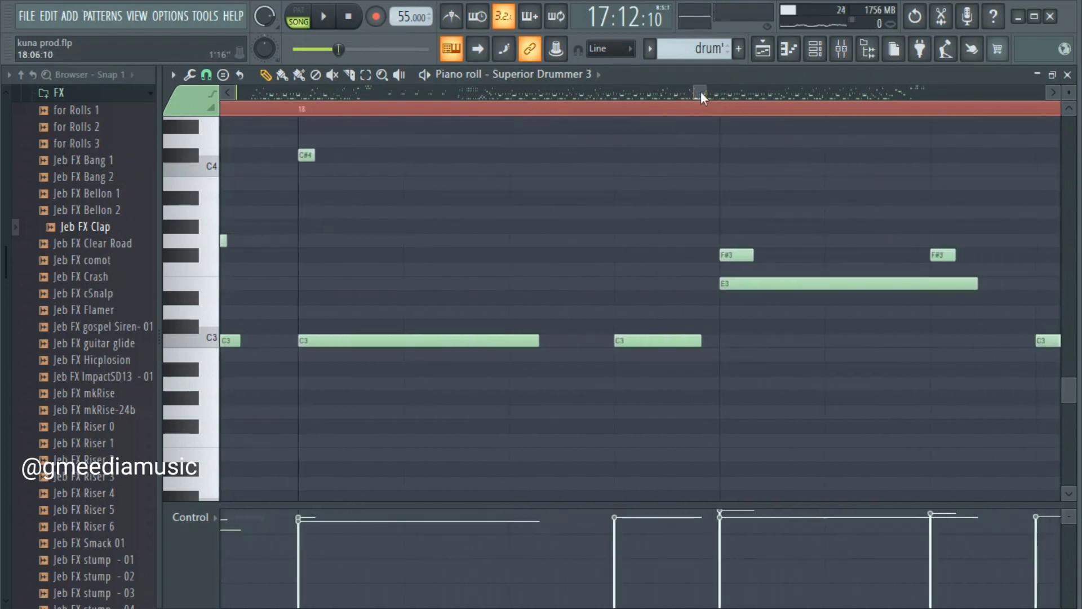
key(space)
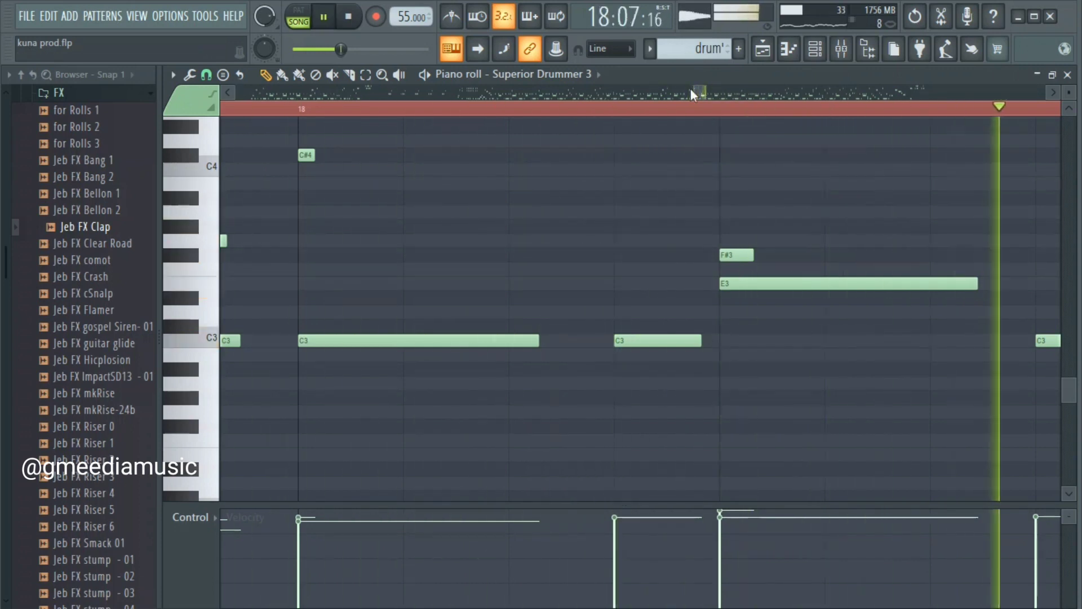
key(space)
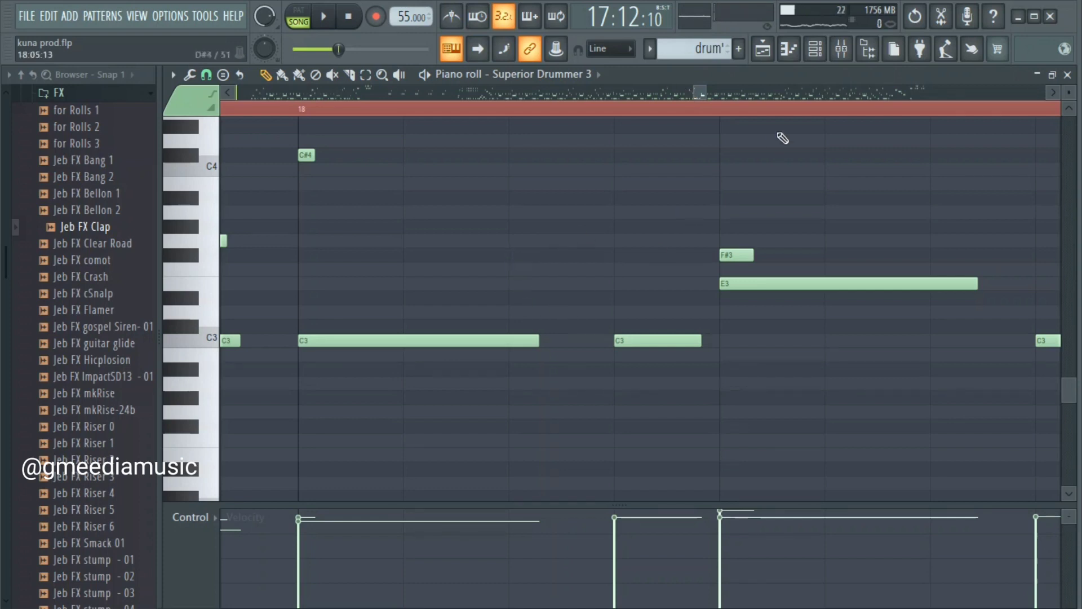
Listen through bar 18 and delete the F#3 notes at steps 14 and 15
drag(702, 88, 705, 90)
key(space)
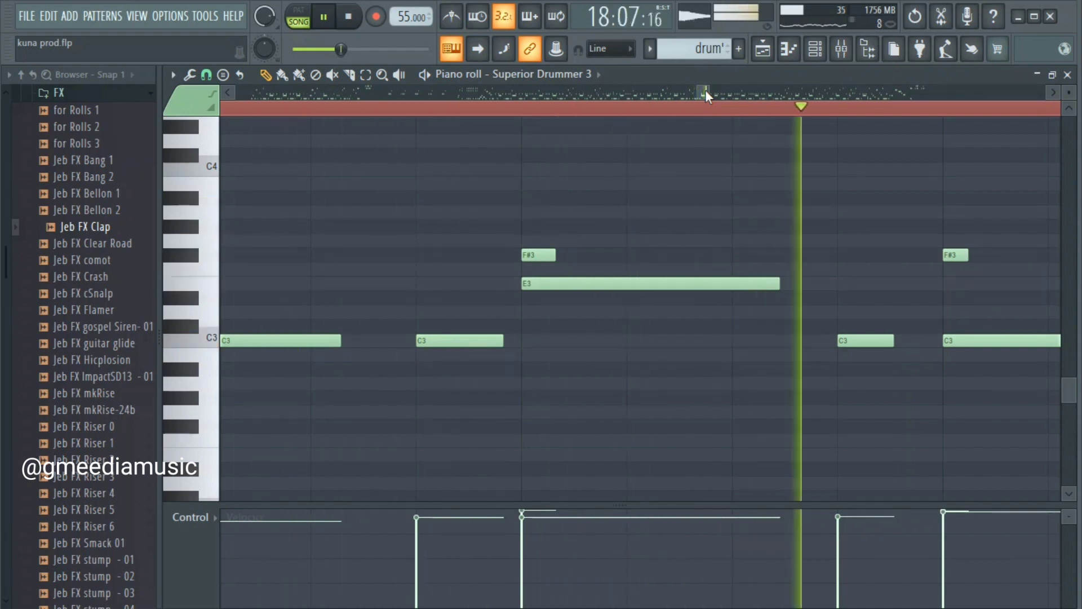
drag(705, 91, 714, 93)
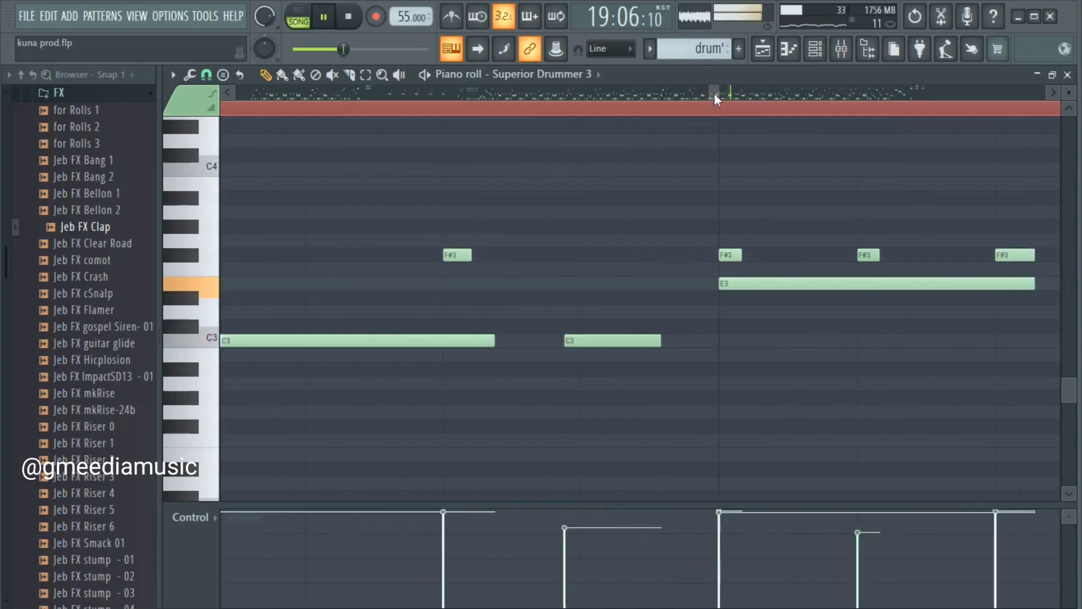
key(space)
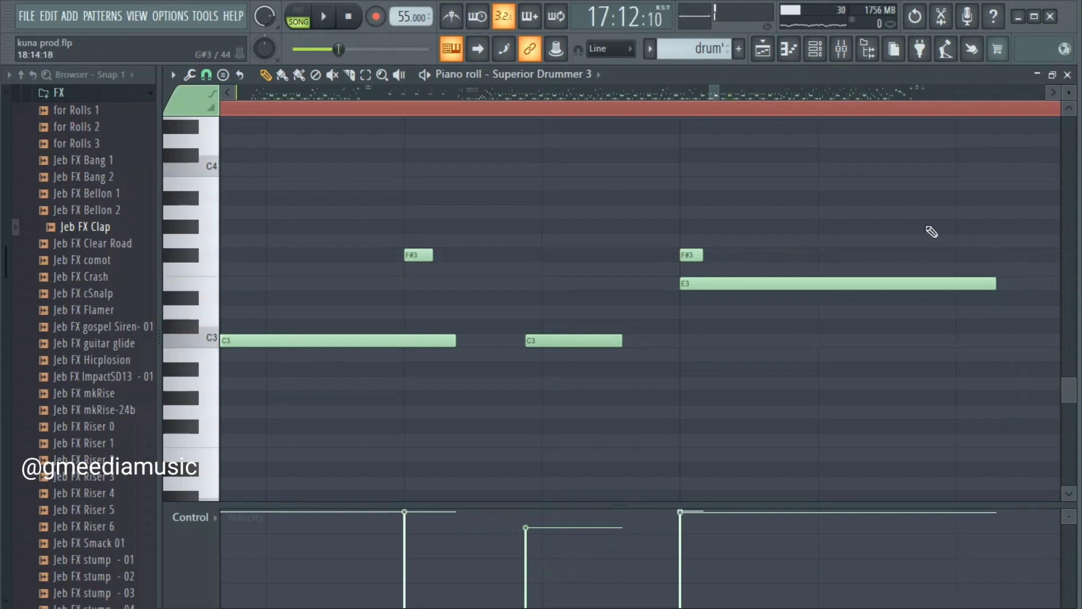
Delete the F#3 at step 11 of bar 18 and listen to the pattern
drag(718, 95, 695, 93)
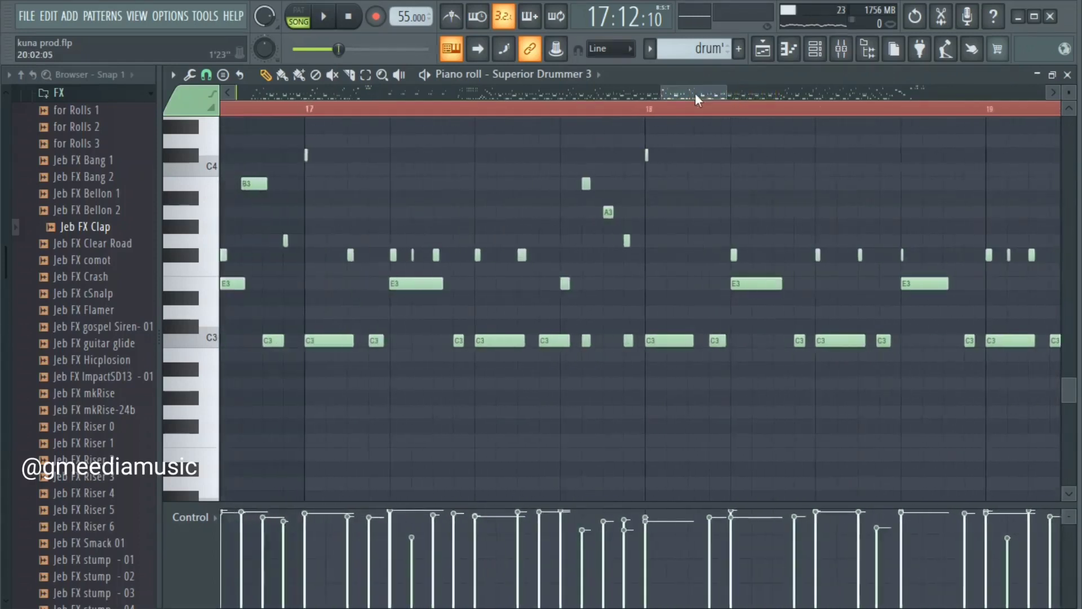
key(space)
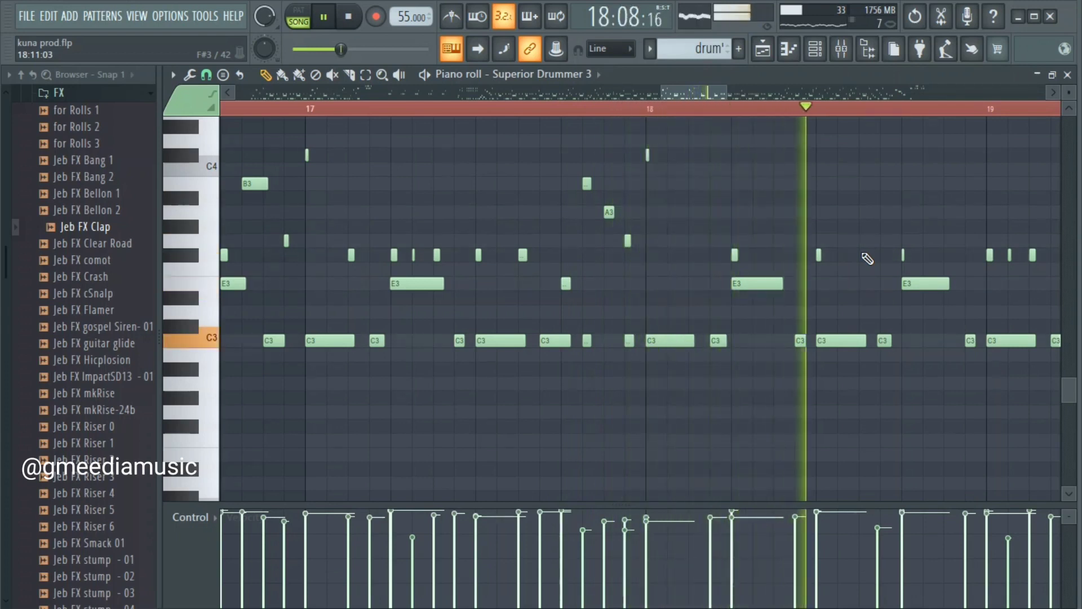
key(space)
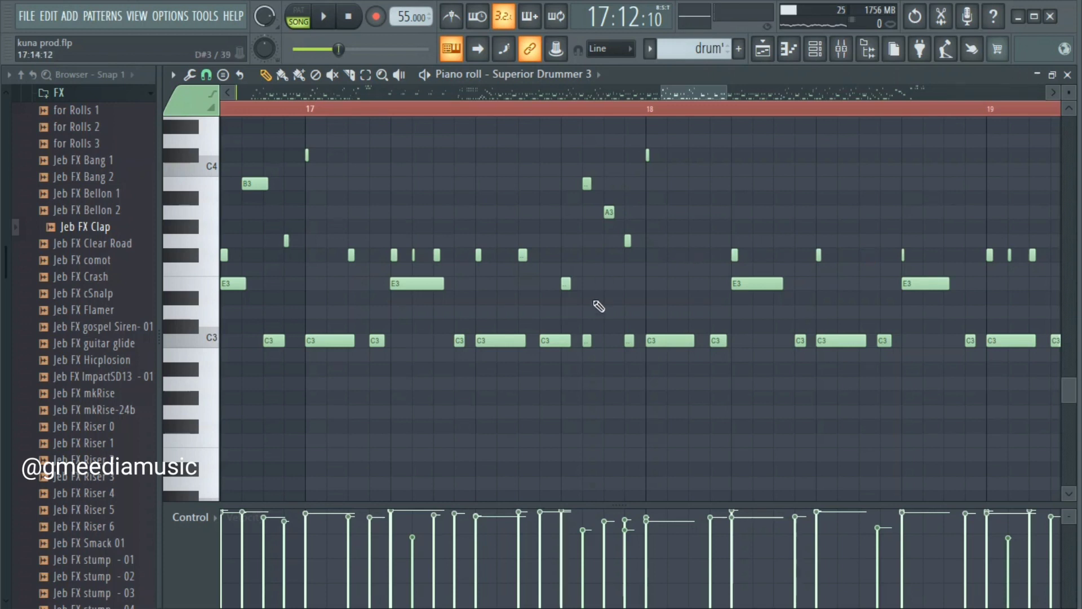
Add short F#3 notes at steps 1 and 3 of bar 18, checking them by listening
key(space)
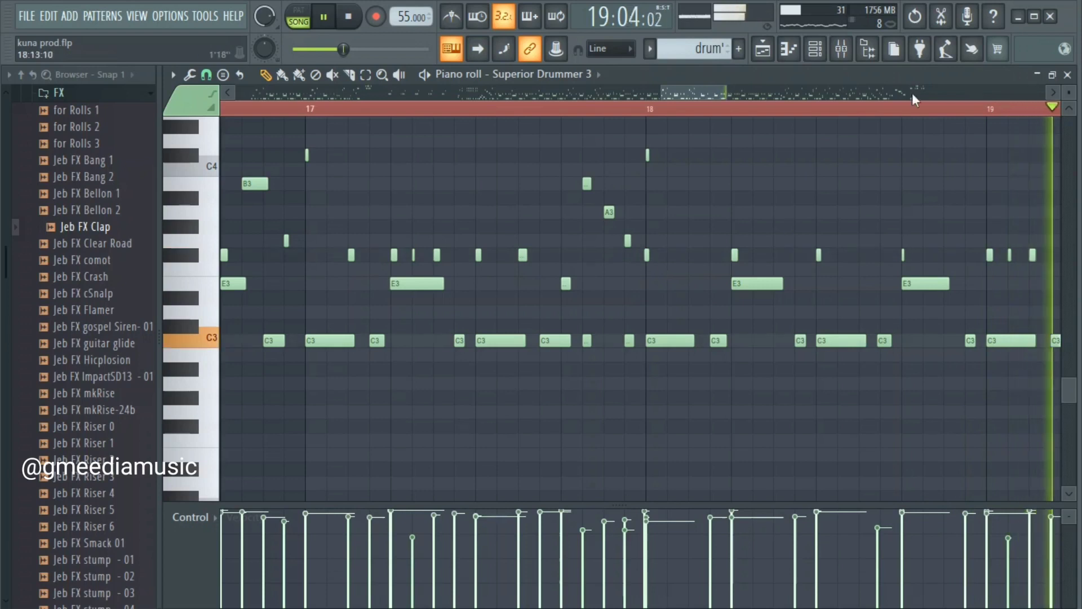
click(815, 49)
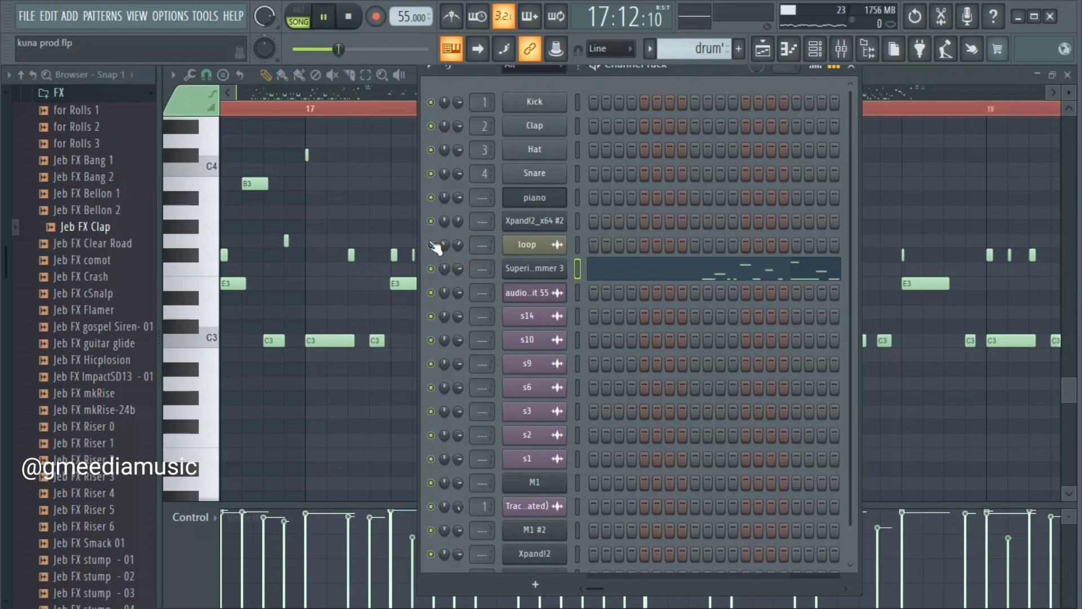
click(851, 66)
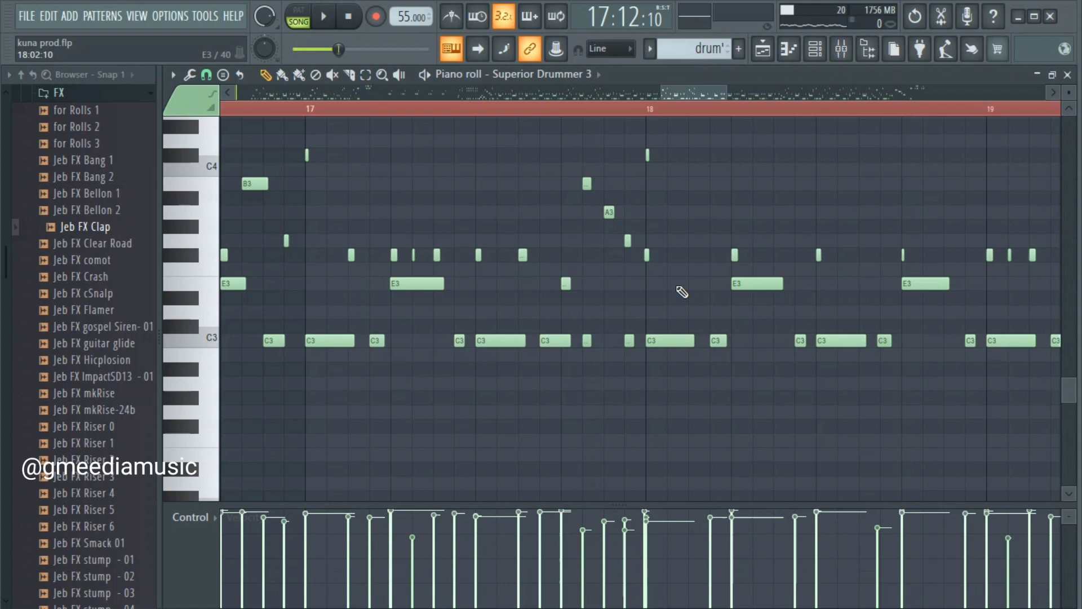
key(space)
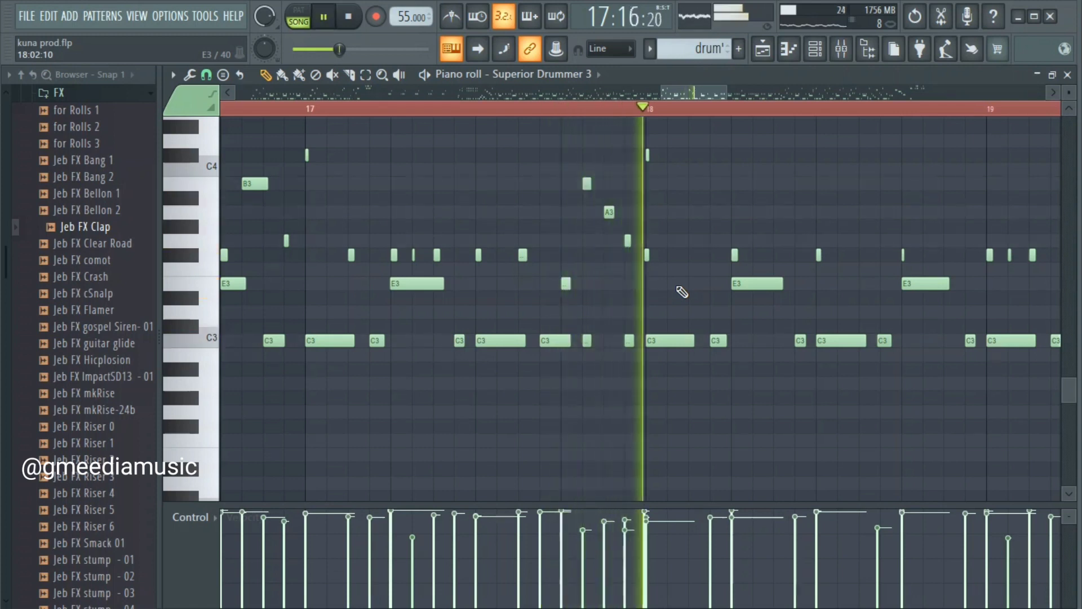
click(693, 255)
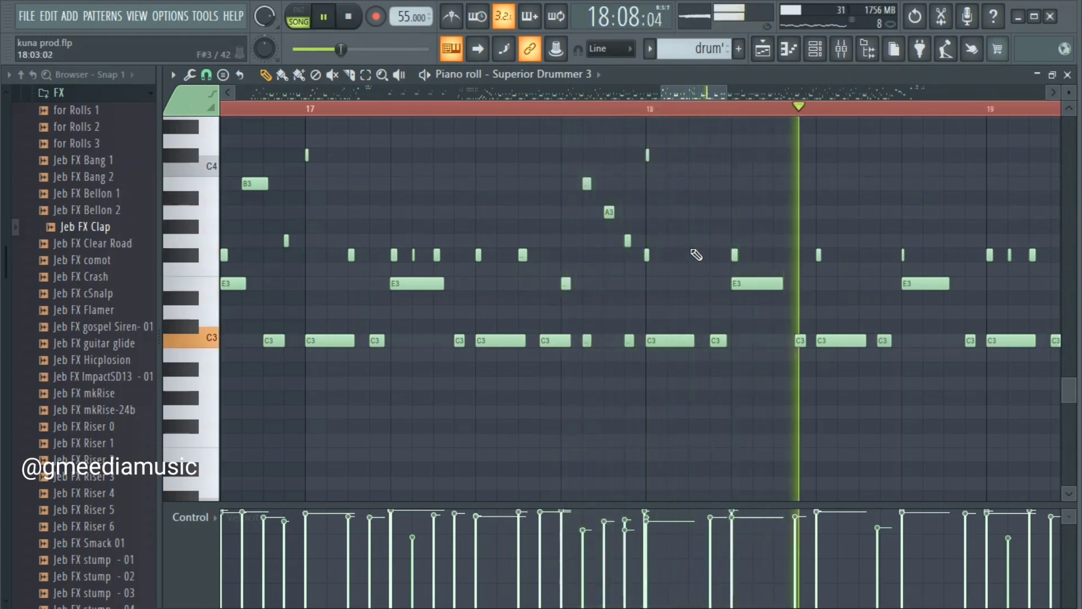
key(space)
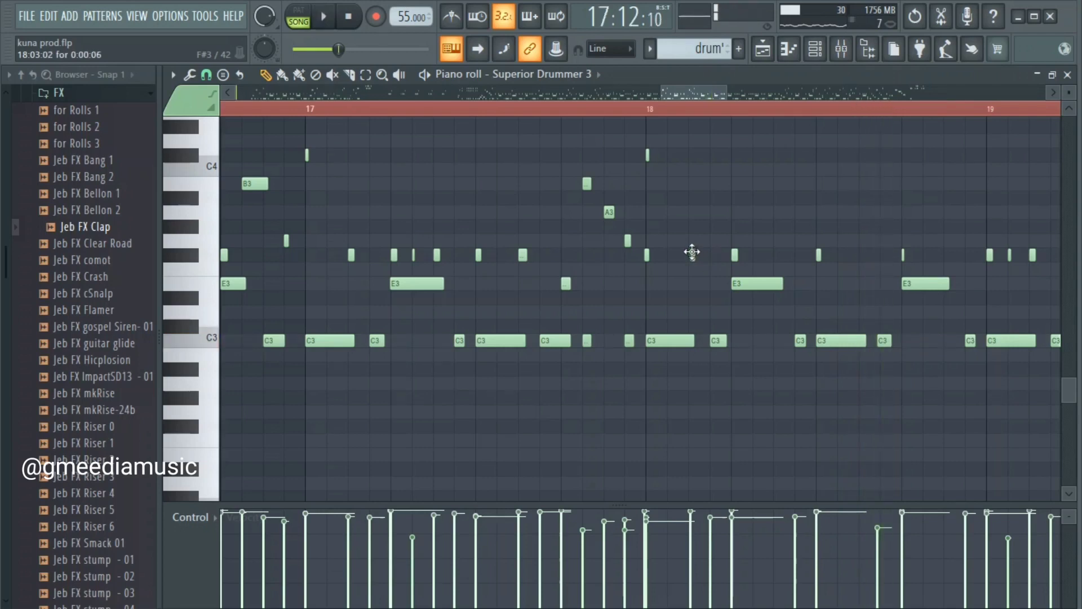
Align the F#3 notes at steps 1 and 3 of bar 18 to their grid lines and listen to the result
drag(724, 93, 699, 94)
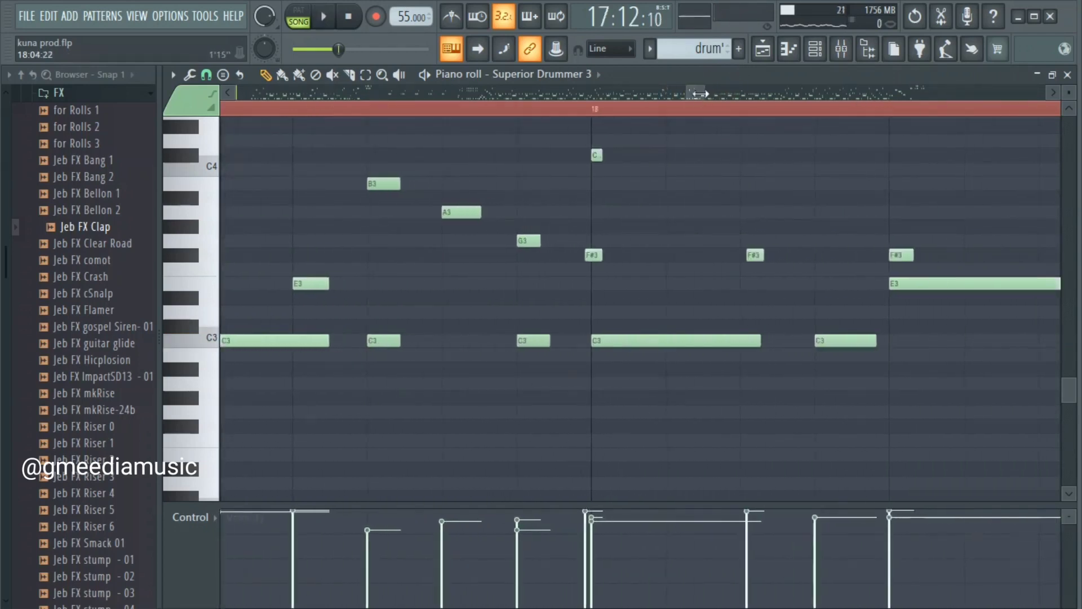
key(space)
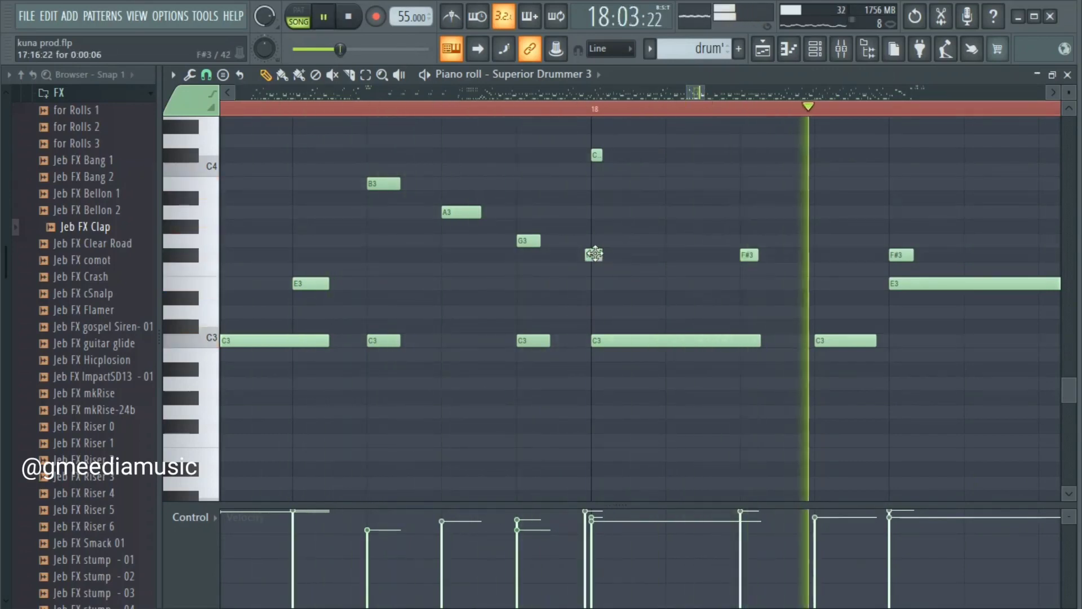
drag(594, 253, 601, 253)
key(space)
key(space)
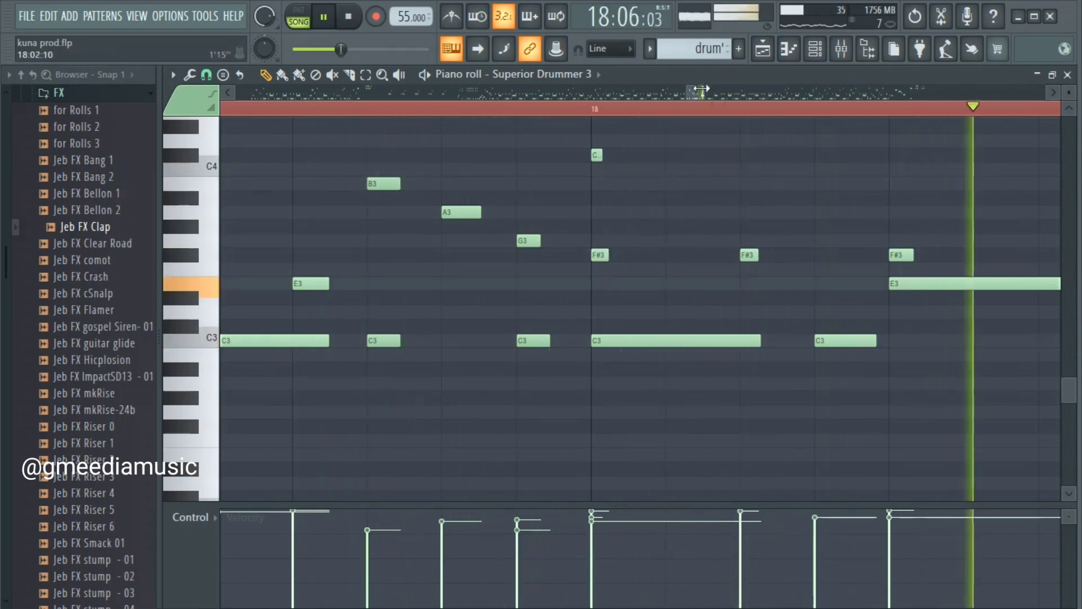
Add short F#3 notes at steps 7, 11 and 15 of bar 18, listen to them, and save the project
drag(698, 89, 706, 86)
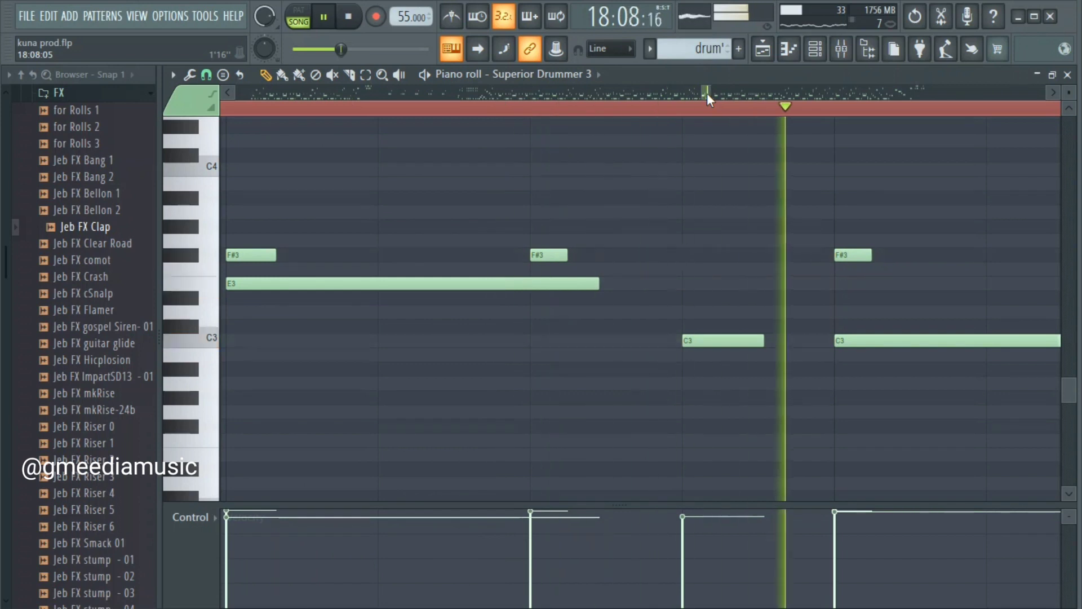
key(space)
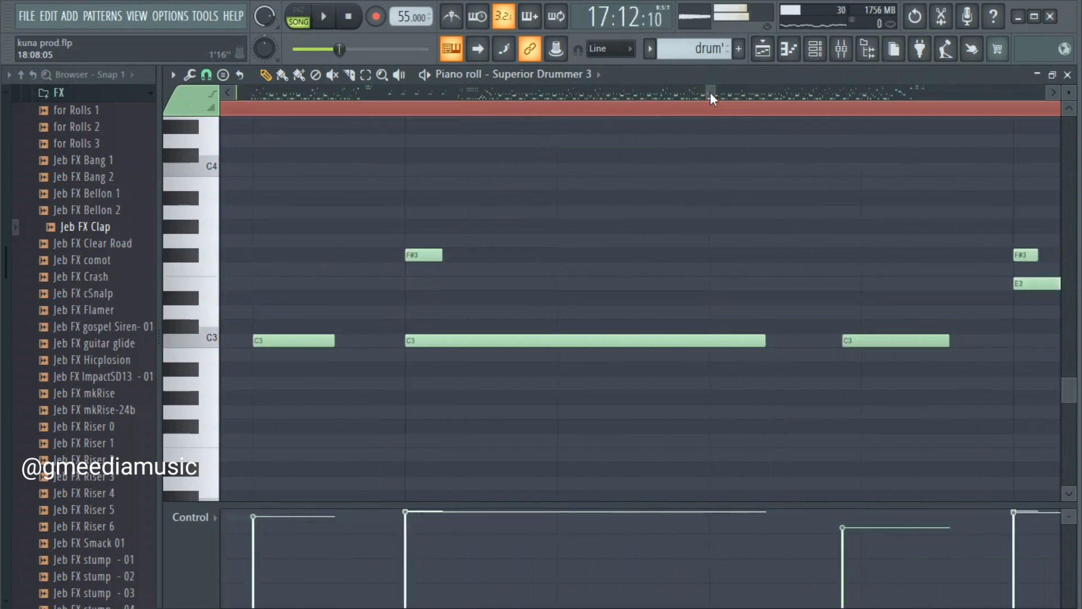
key(space)
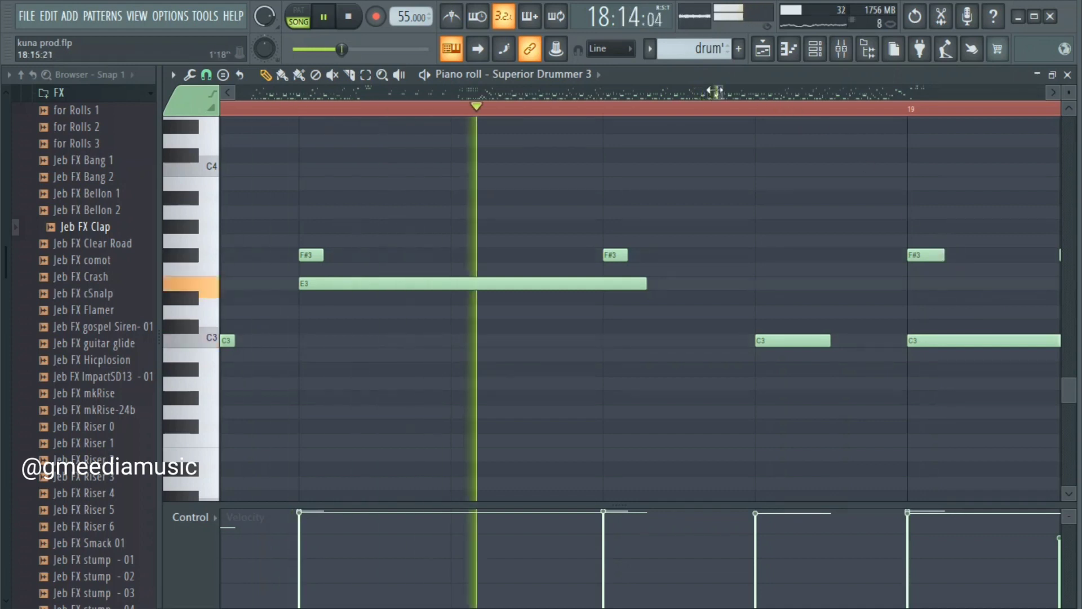
mouse_move(708, 90)
mouse_down()
mouse_move(695, 89)
mouse_move(705, 90)
mouse_up()
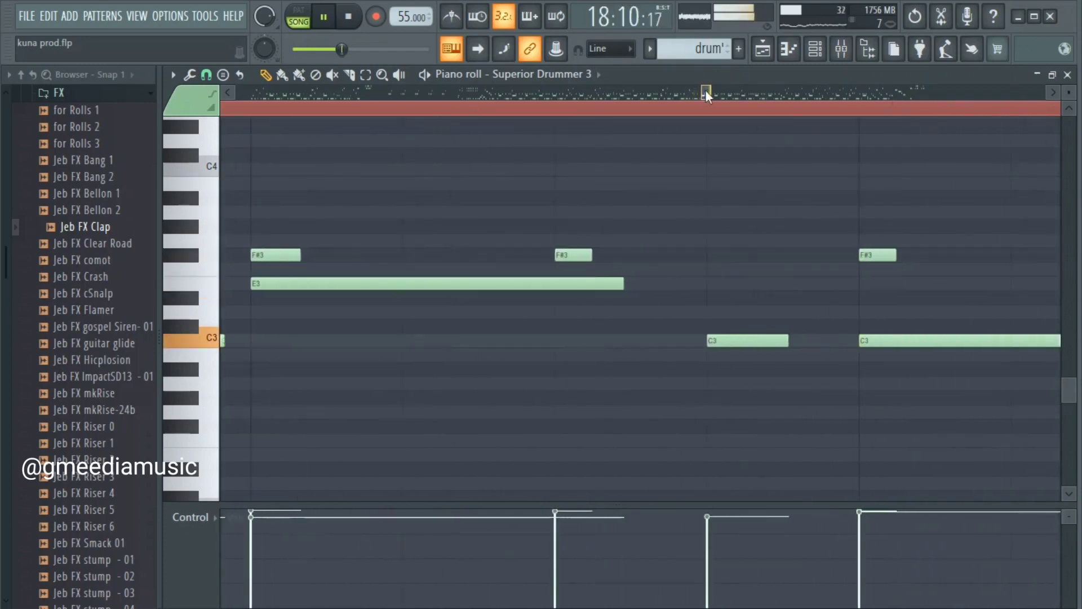
key(space)
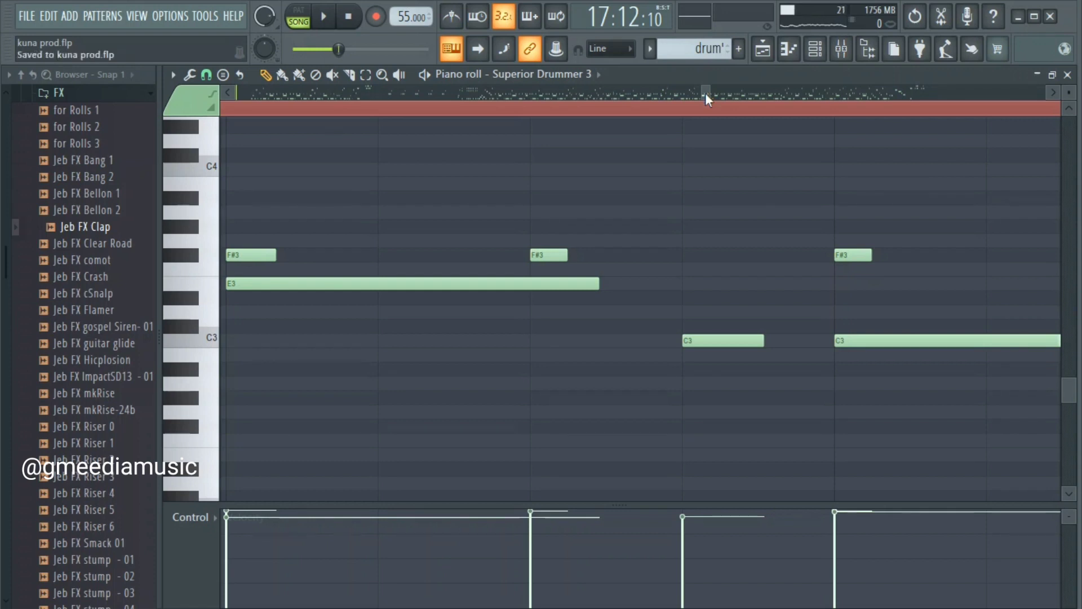
Delete the F#3 notes at steps 1, 3, 5, 7, 9 and 11 of bar 18
scroll(708, 92, down, 8)
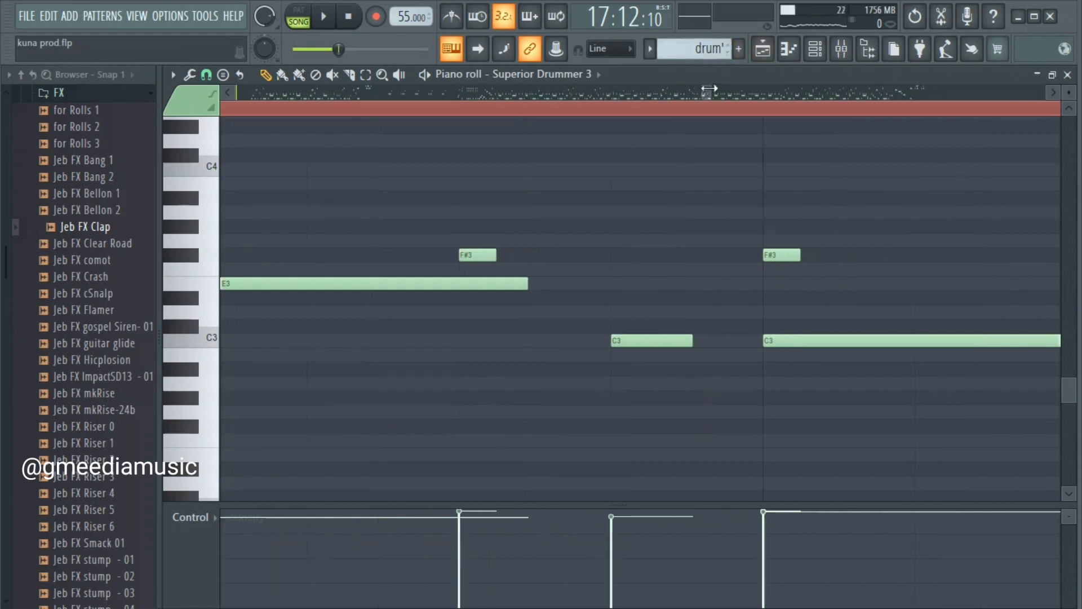
drag(725, 92, 707, 87)
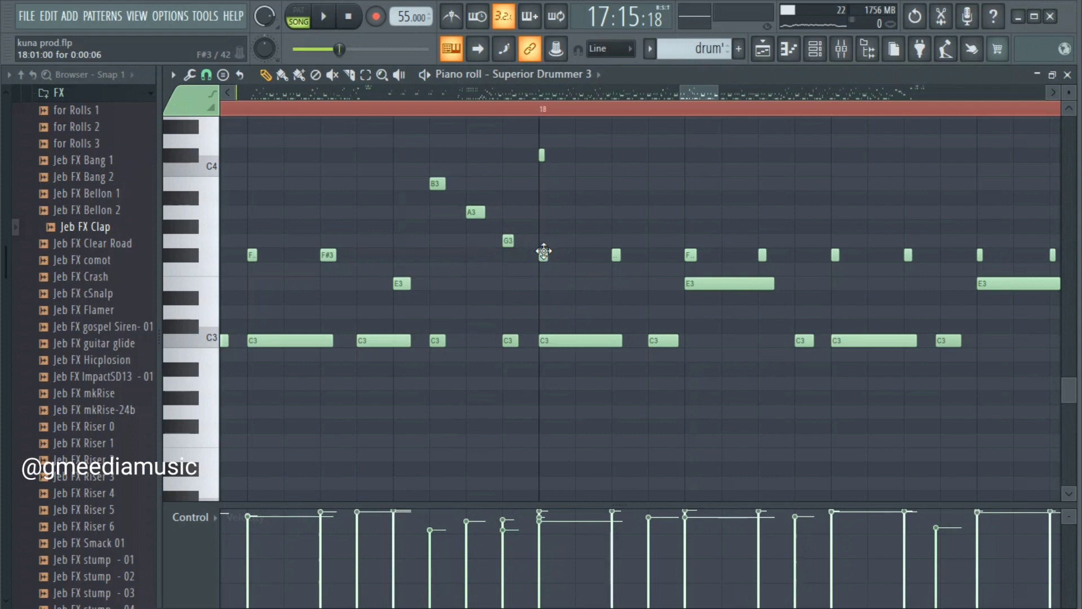
right_click(544, 253)
right_click(615, 255)
right_click(694, 253)
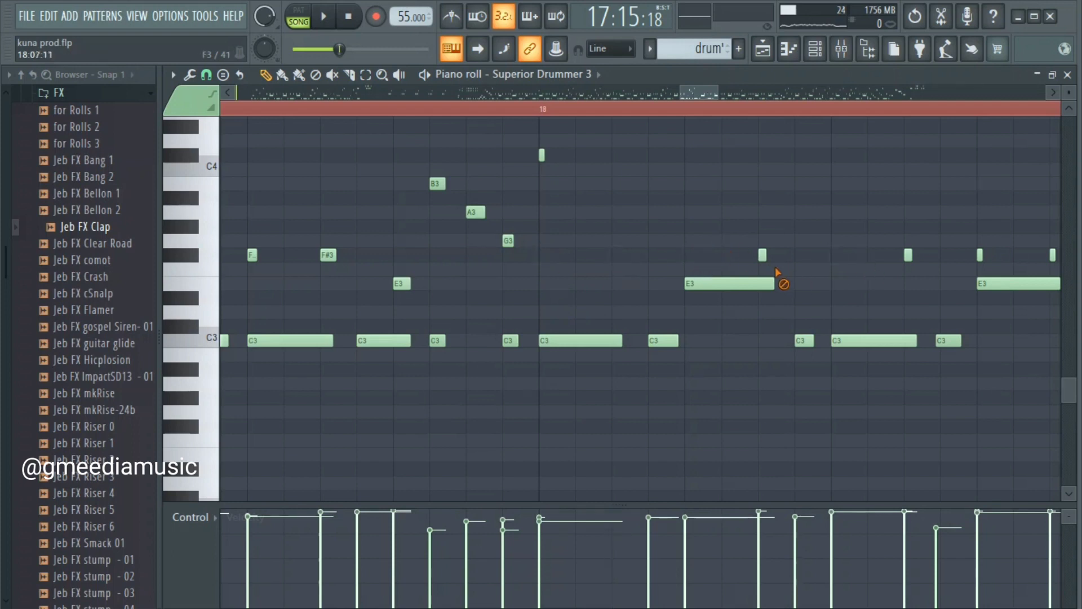
right_click(762, 255)
right_click(908, 255)
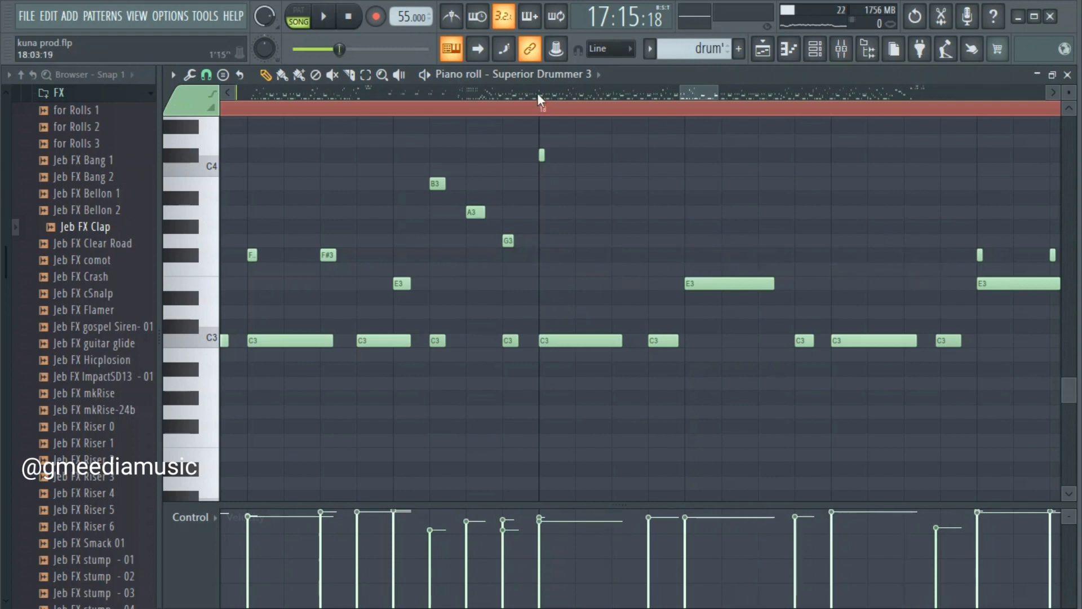
Turn on blend recording (overdub)
click(533, 18)
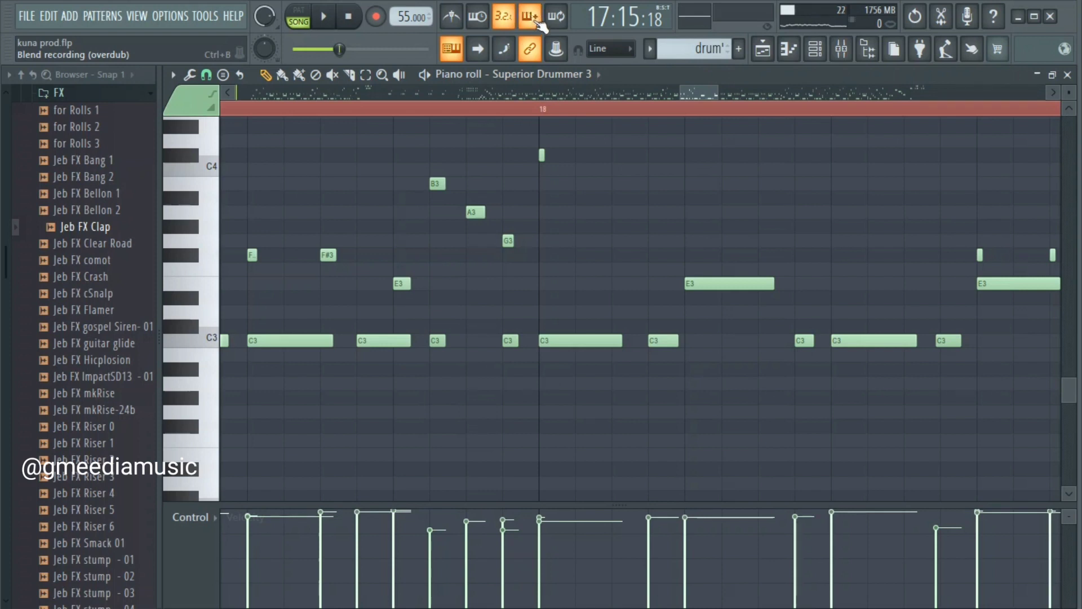
Delete the F#3 notes at steps 13 and 15 of bar 18 and throughout steps 1 to 12 of bar 19
drag(705, 90, 742, 91)
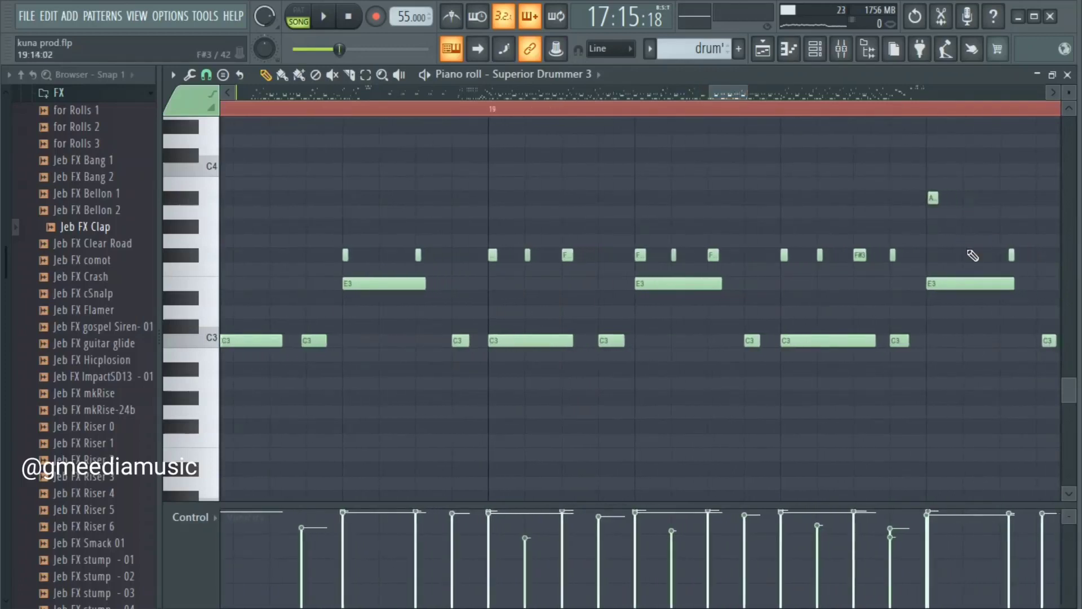
right_click(892, 255)
right_click(859, 255)
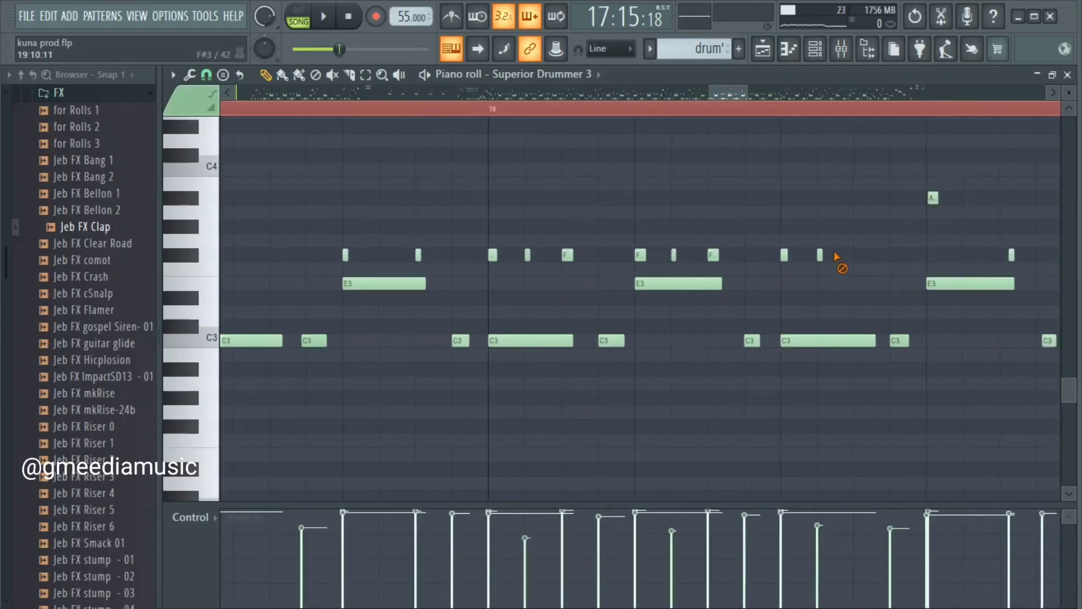
right_click(819, 255)
right_click(713, 255)
right_click(673, 254)
right_click(639, 254)
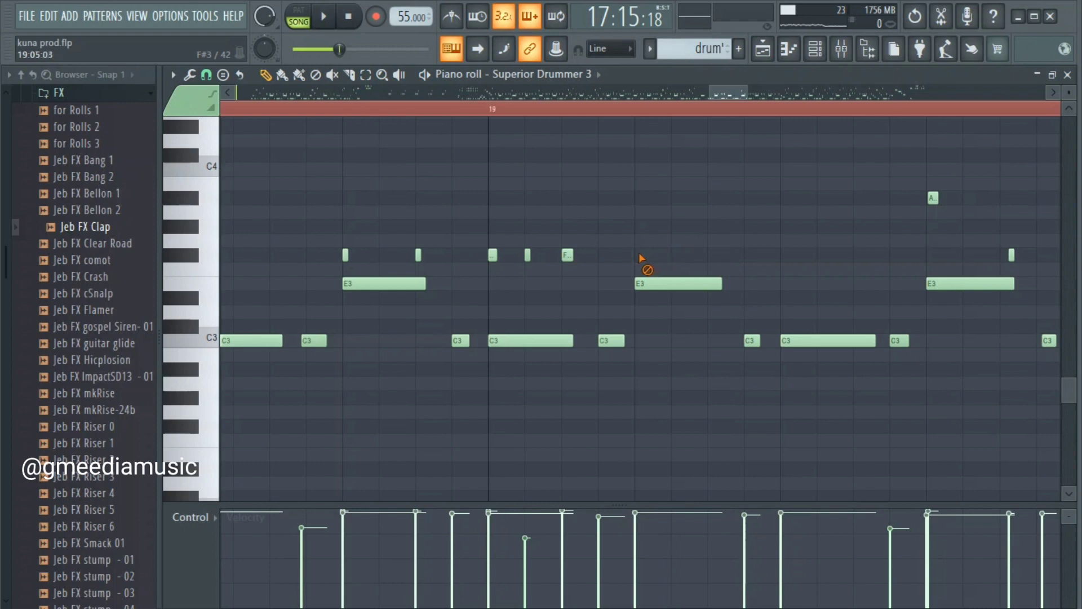
right_click(568, 255)
right_click(527, 255)
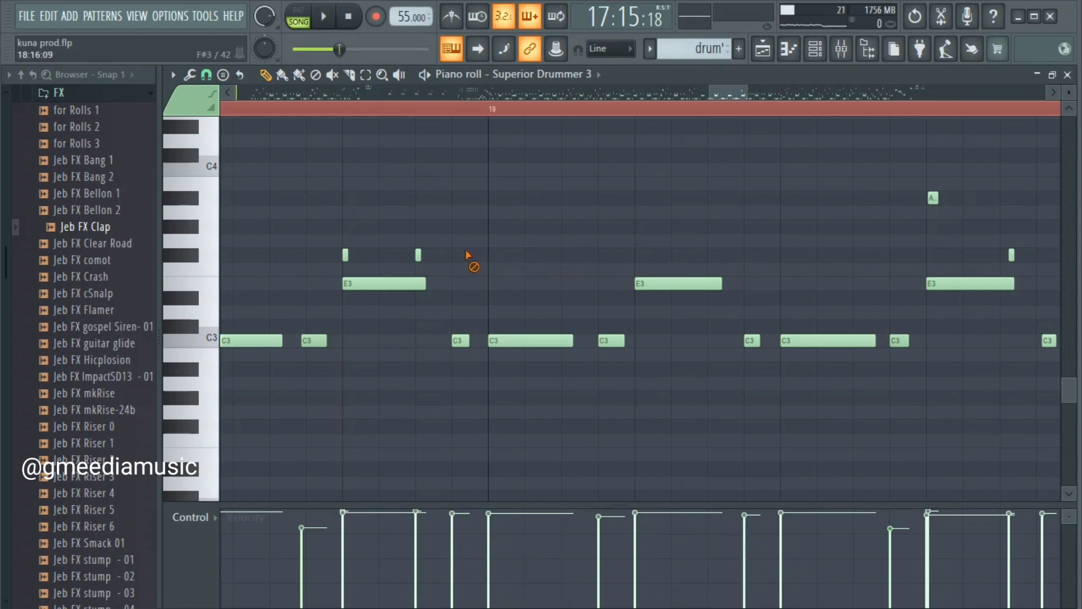
right_click(417, 255)
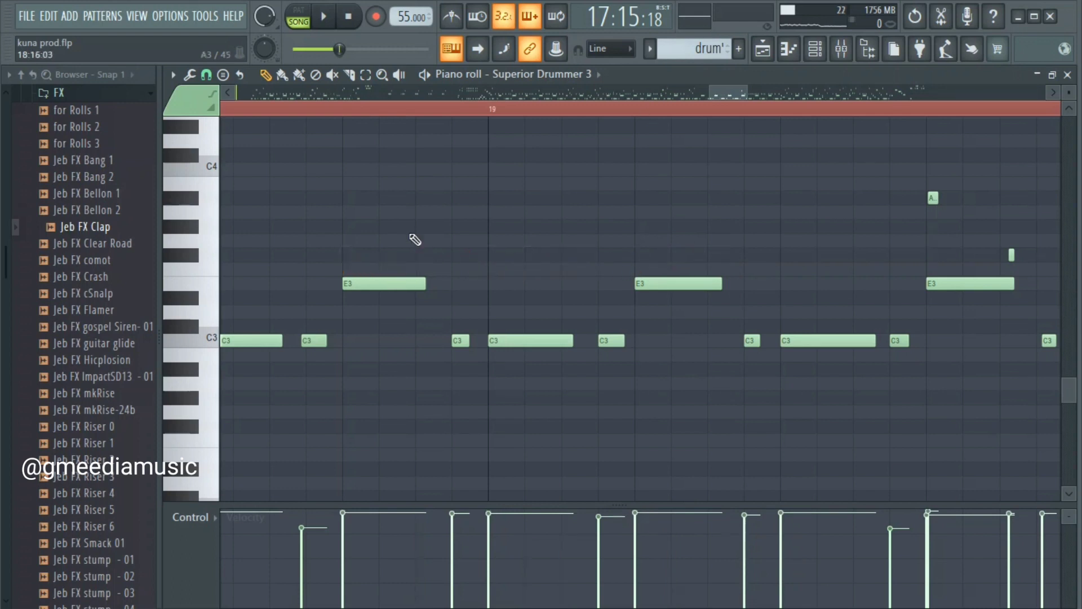
Review the audio device settings and the FL Studio ASIO buffer options, leaving them as they are
drag(730, 91, 693, 86)
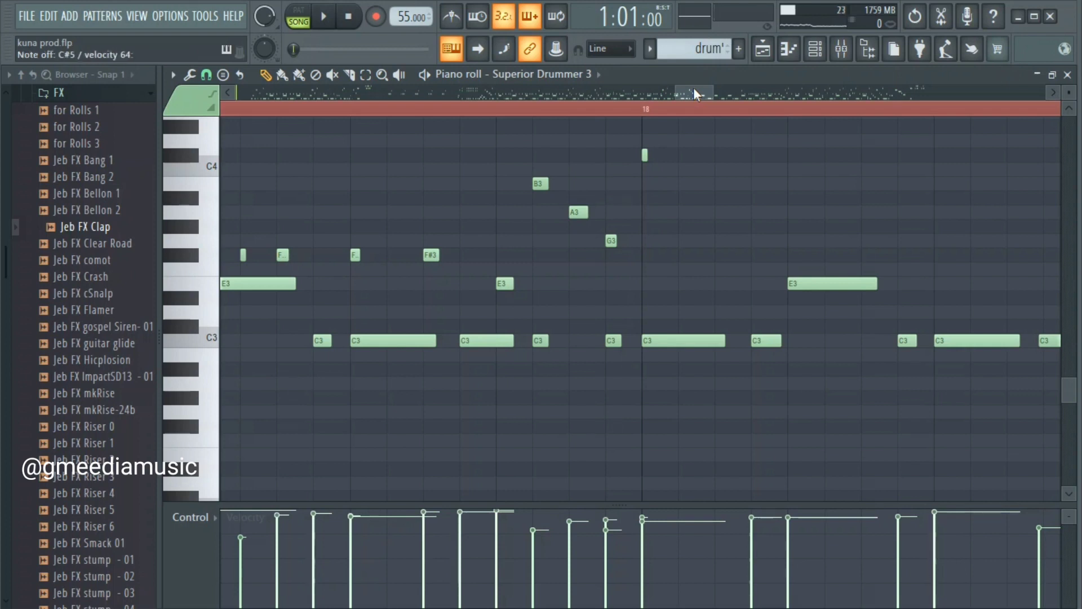
click(169, 16)
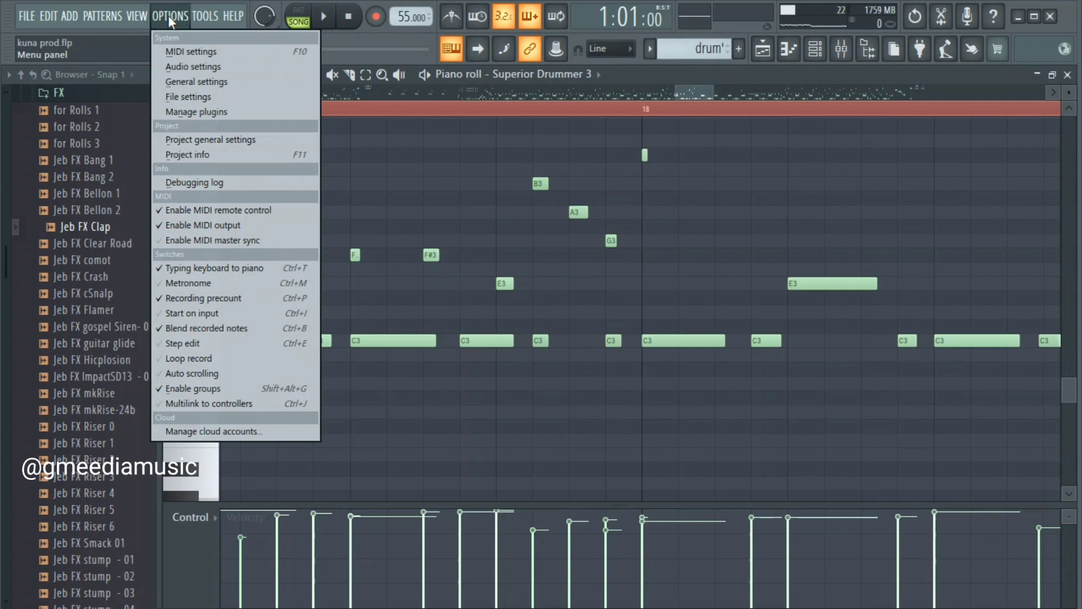
click(187, 67)
click(400, 171)
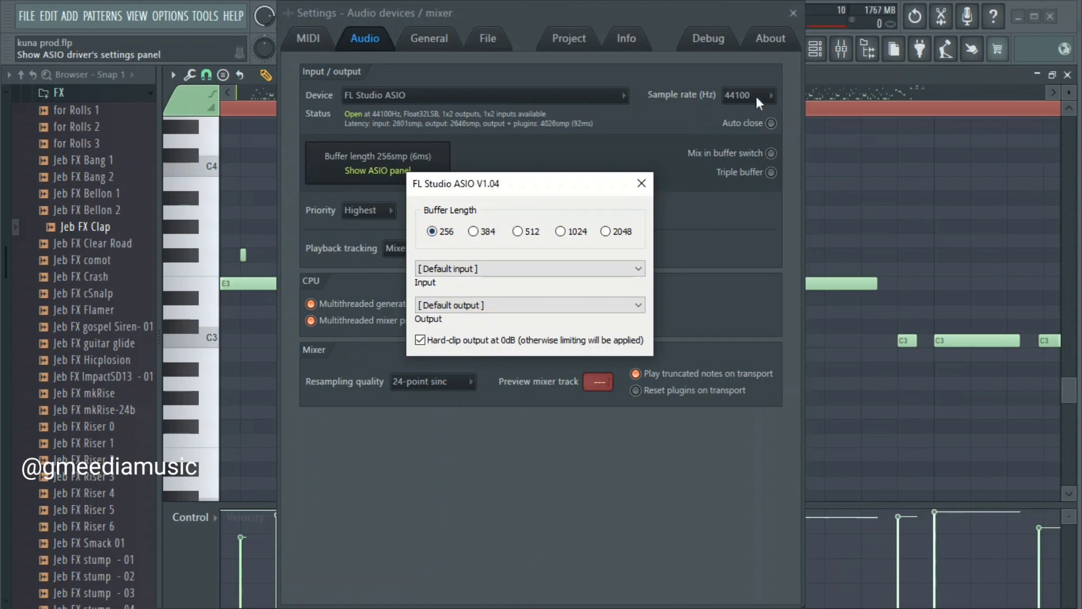
click(641, 183)
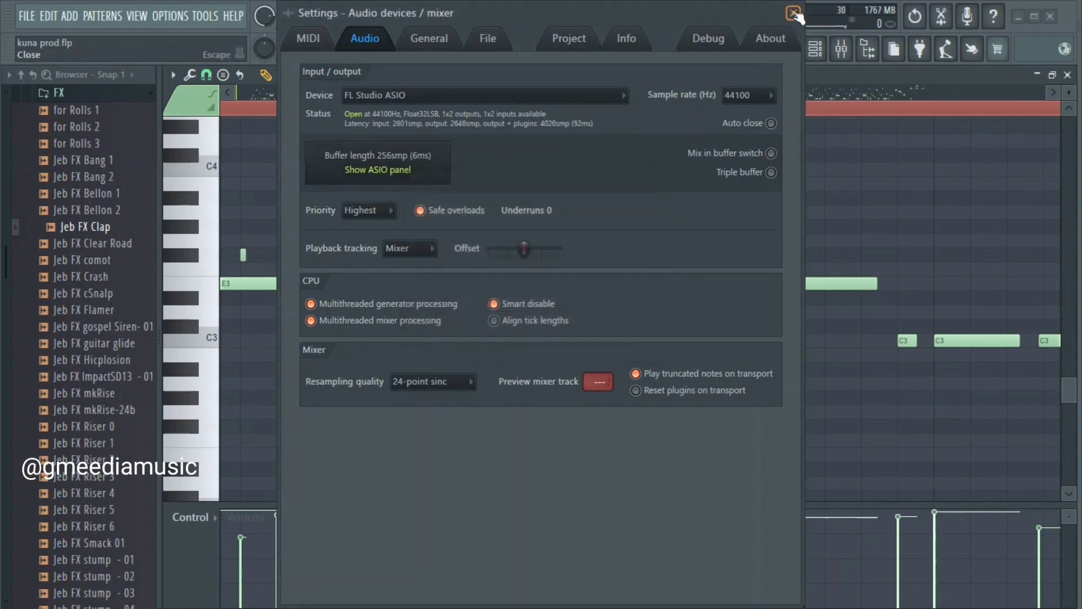
key(Escape)
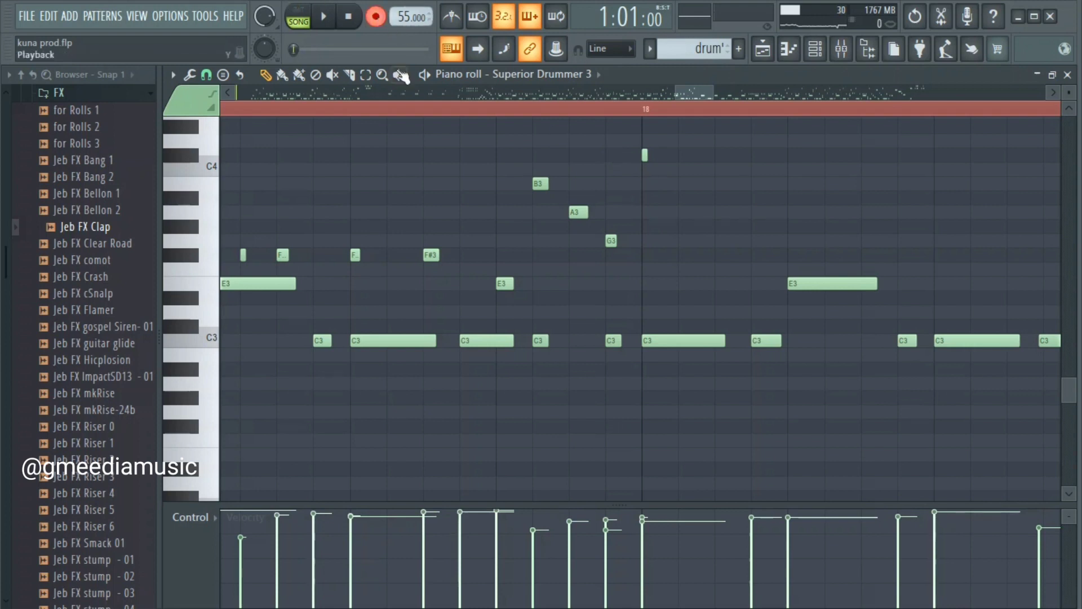
Try recording live F#3 hits over the pattern from midway through bar 17, and undo the take
click(415, 119)
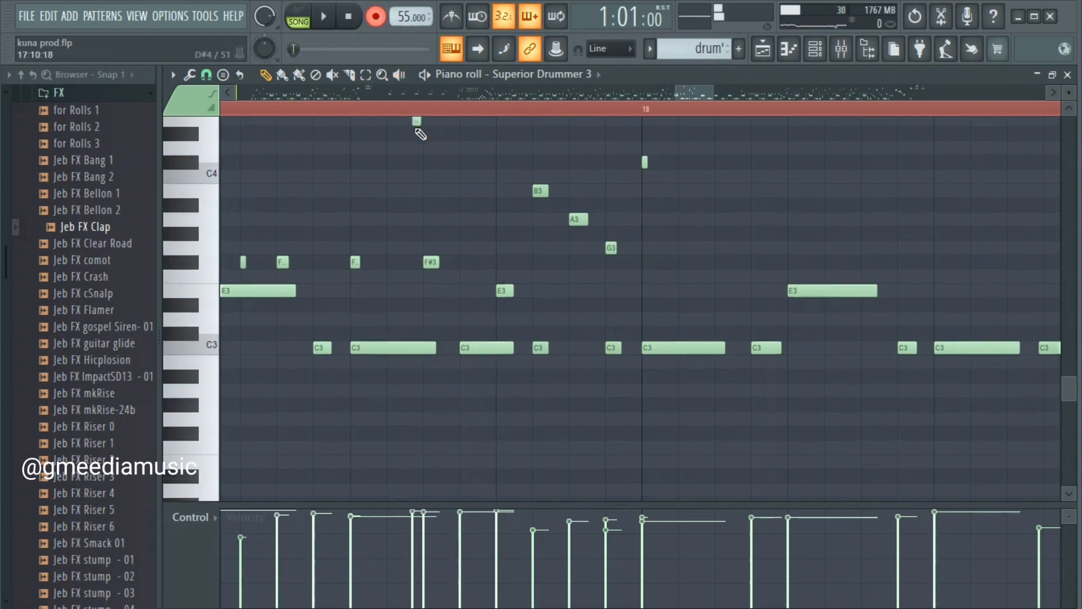
right_click(415, 122)
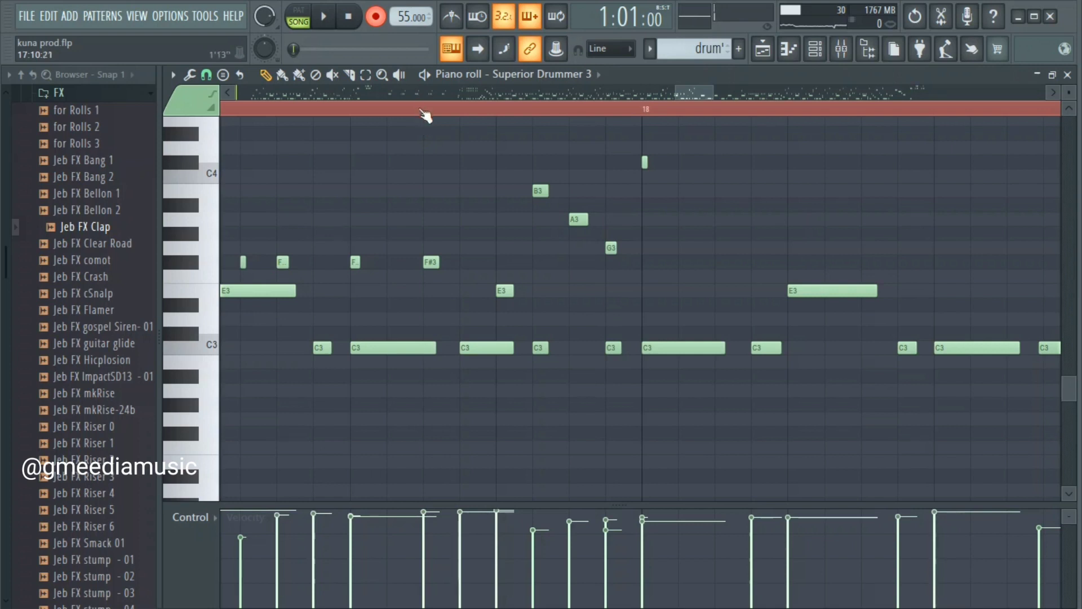
click(421, 110)
key(space)
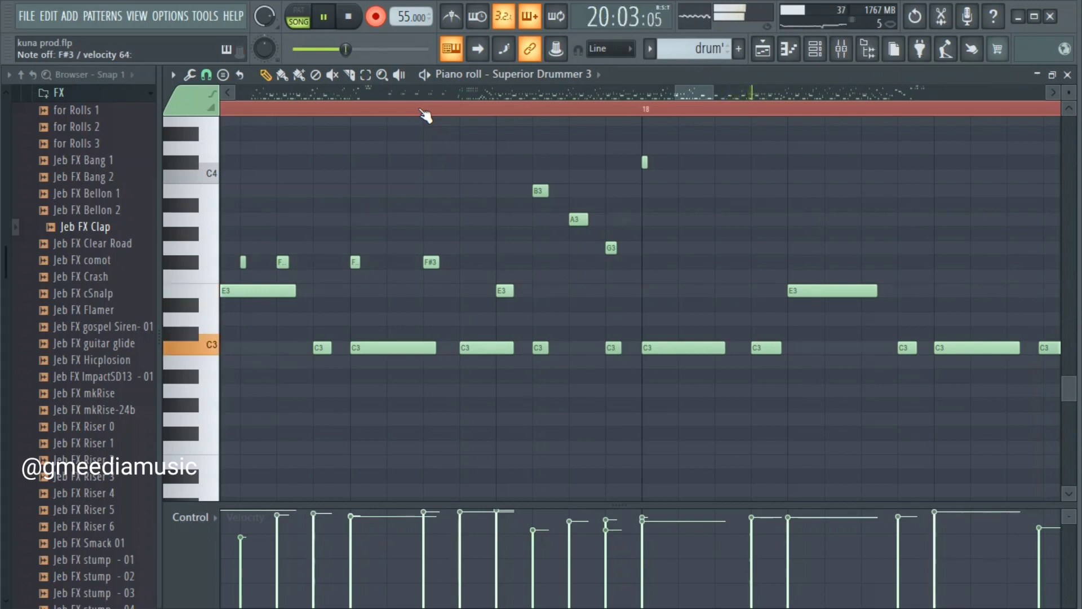
key(space)
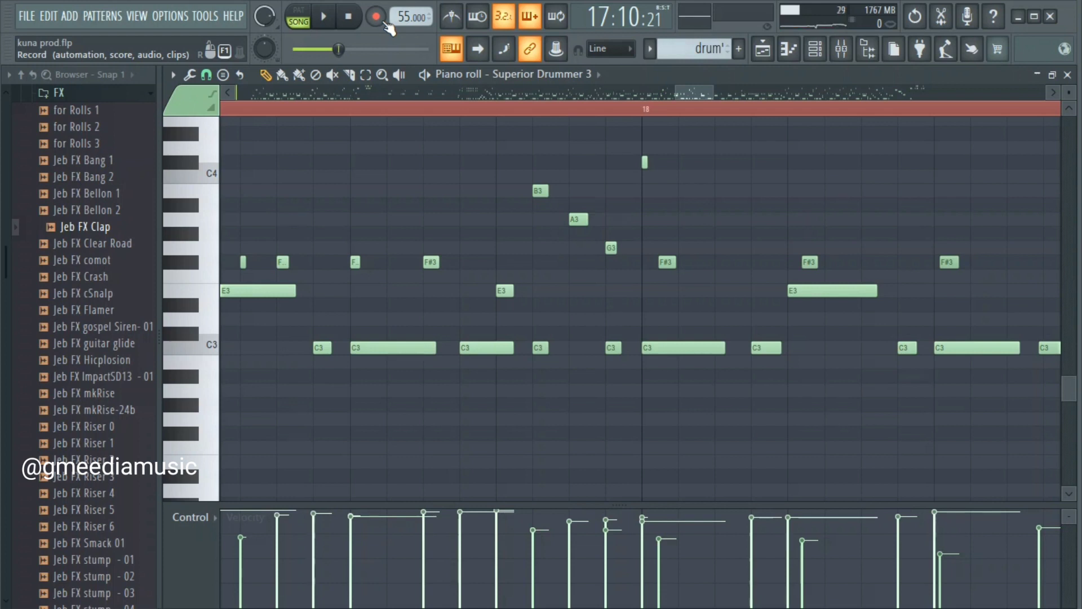
key(ctrl+z)
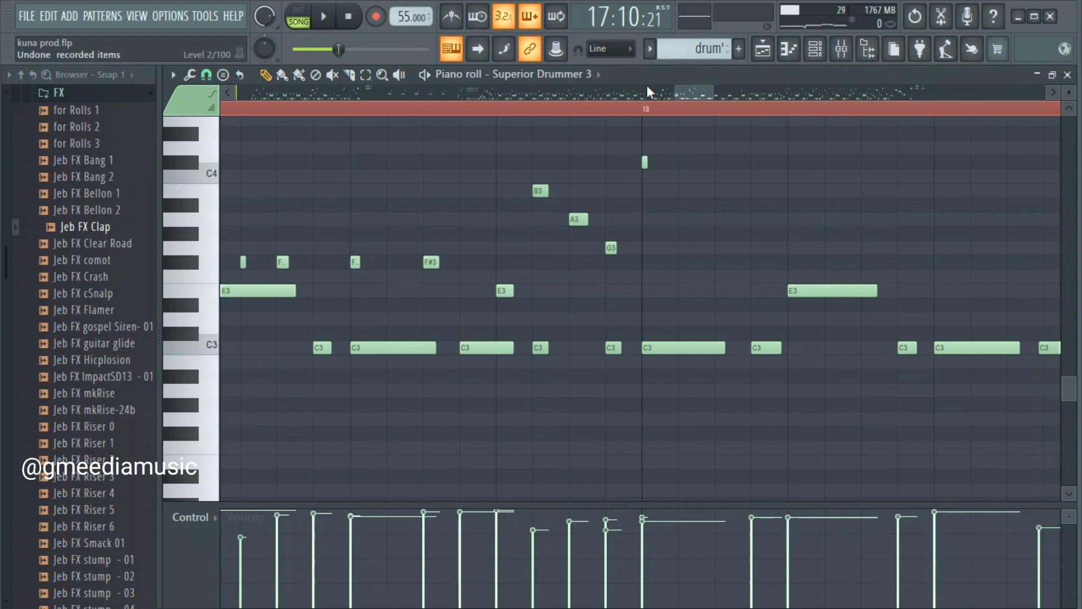
Listen to the transition into bar 18, record live F#3 hits over the pattern from bar 18 onward, and disarm recording
click(609, 115)
key(space)
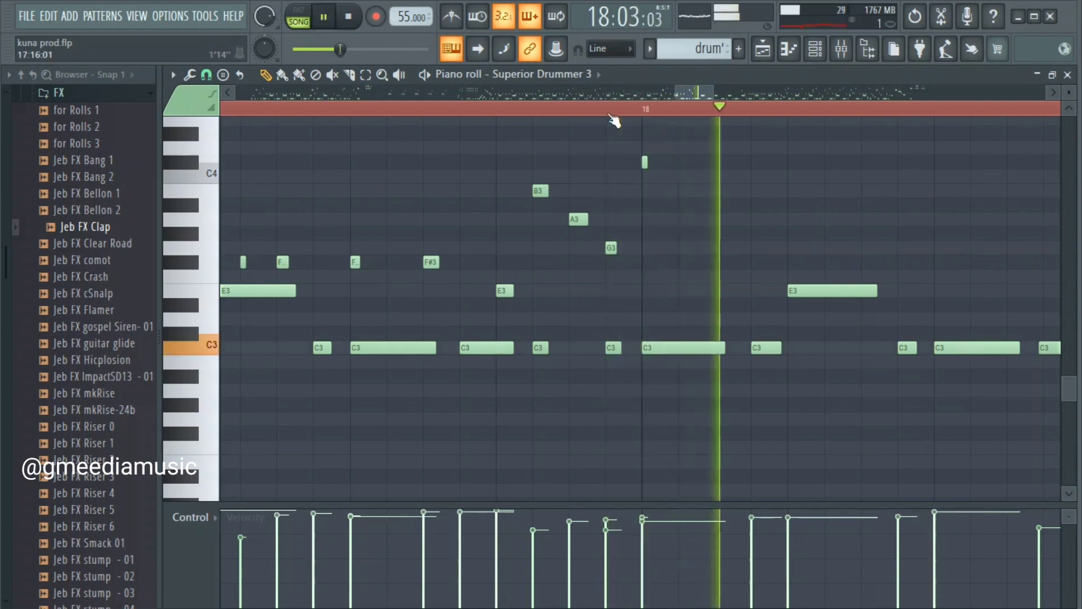
click(474, 115)
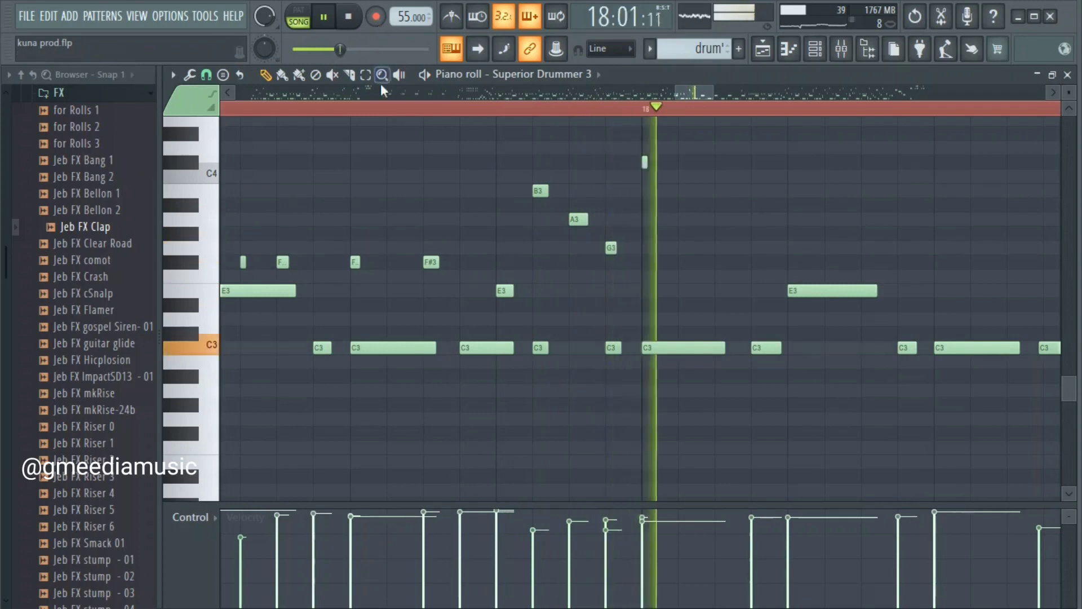
click(388, 109)
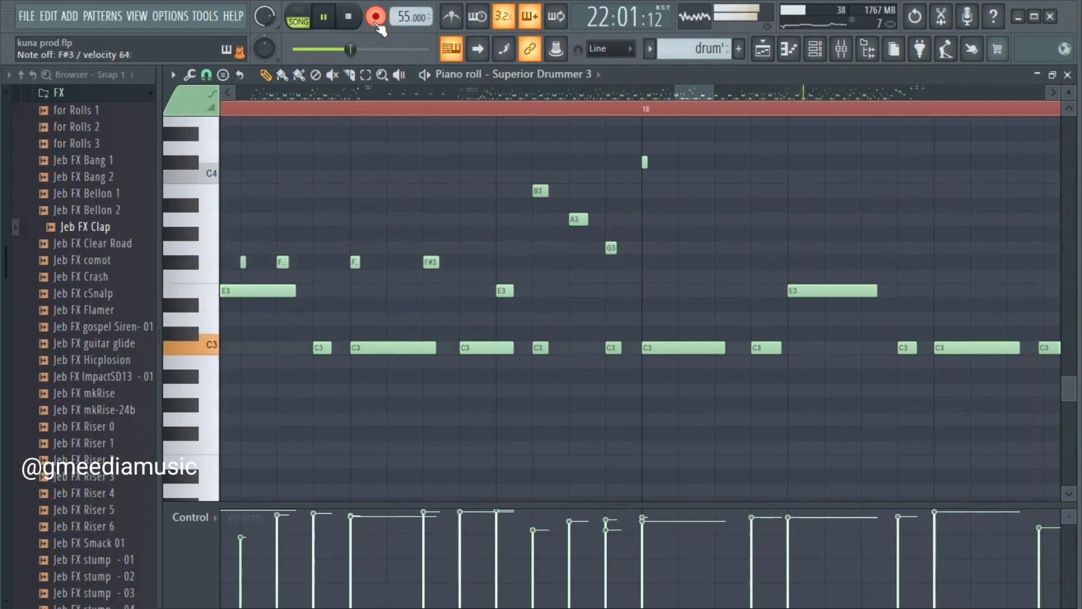
key(space)
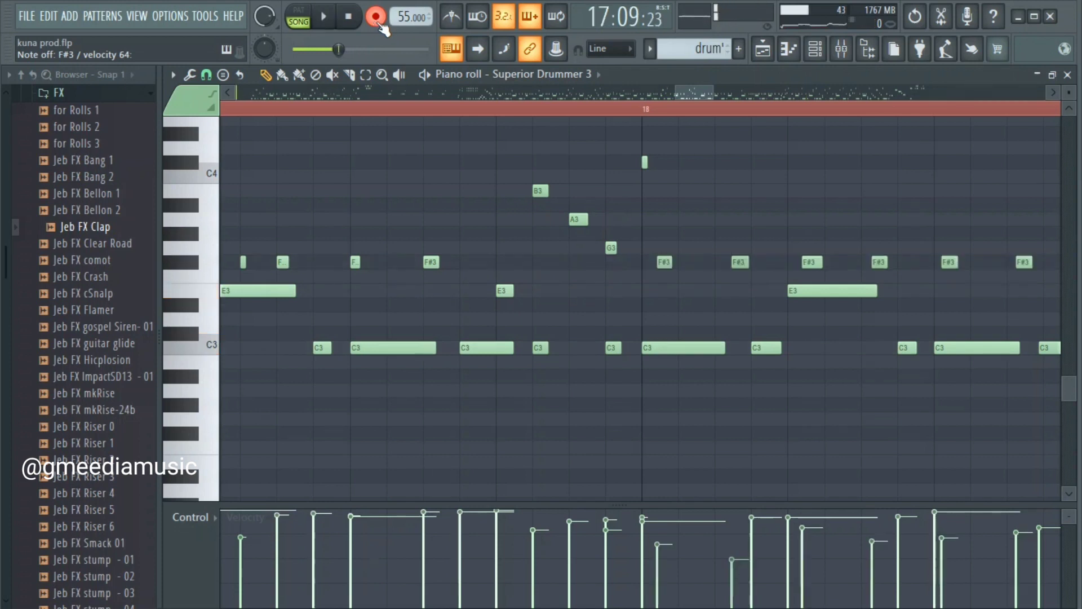
click(377, 17)
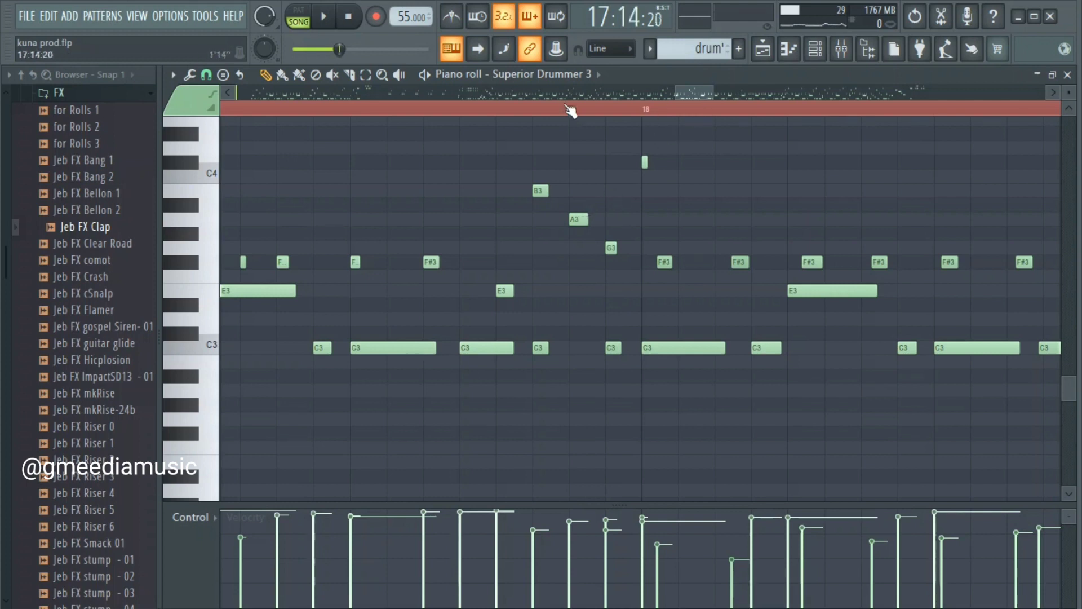
Align the first three recorded F#3 notes to steps 1, 3 and 5 of bar 18 while listening to the song
key(space)
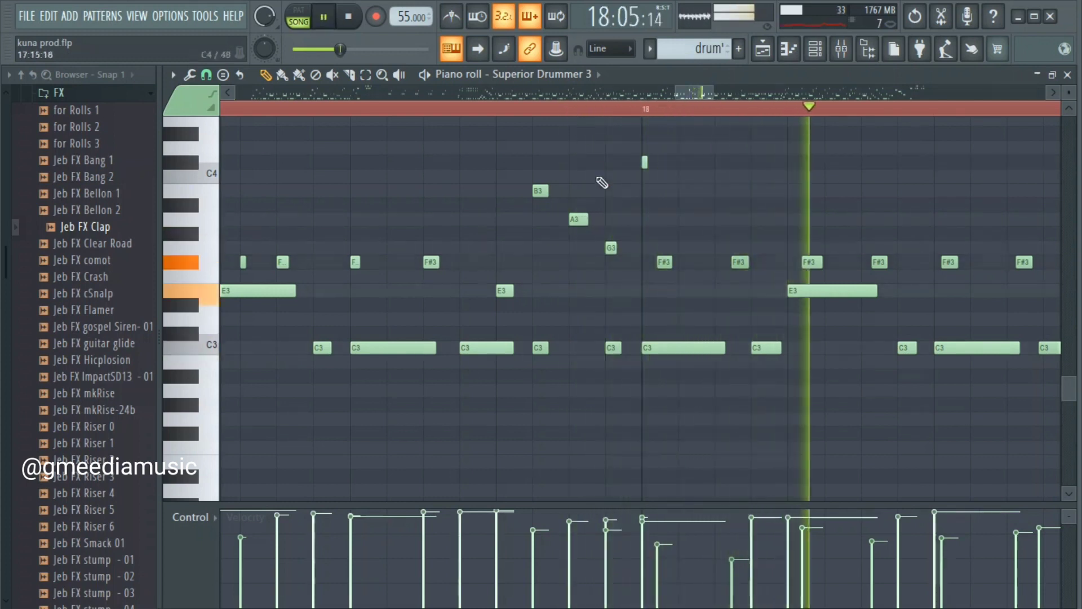
drag(665, 256, 649, 255)
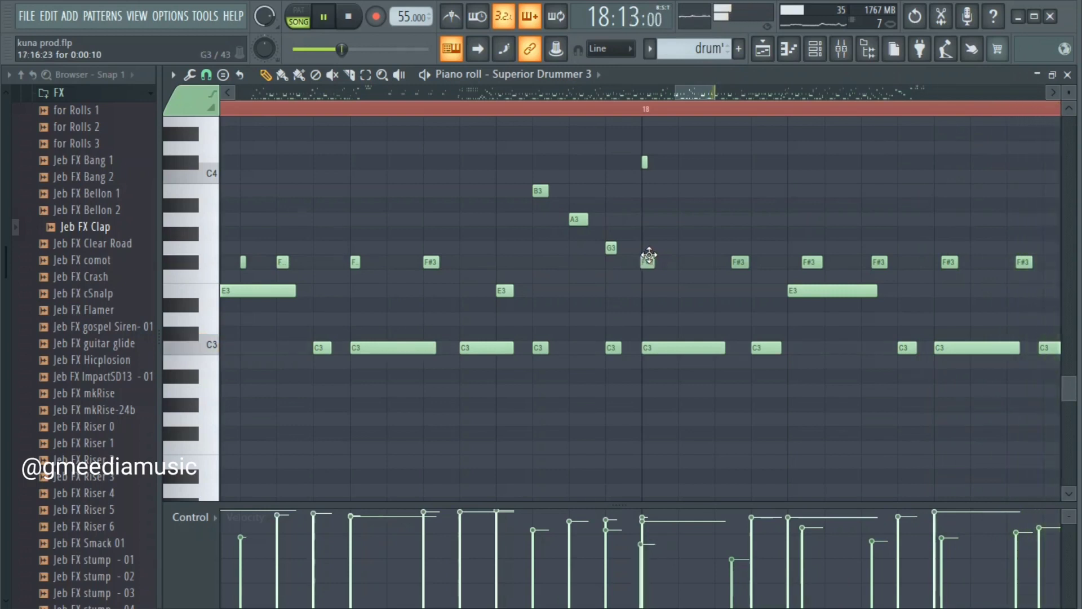
key(space)
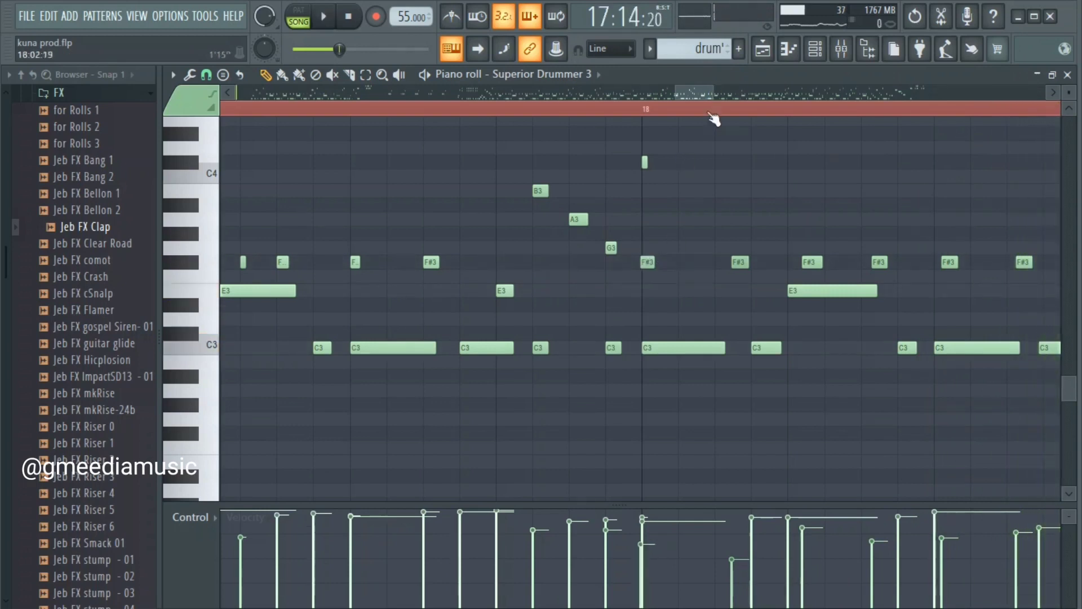
mouse_move(709, 89)
mouse_down()
mouse_move(679, 89)
mouse_move(694, 93)
mouse_up()
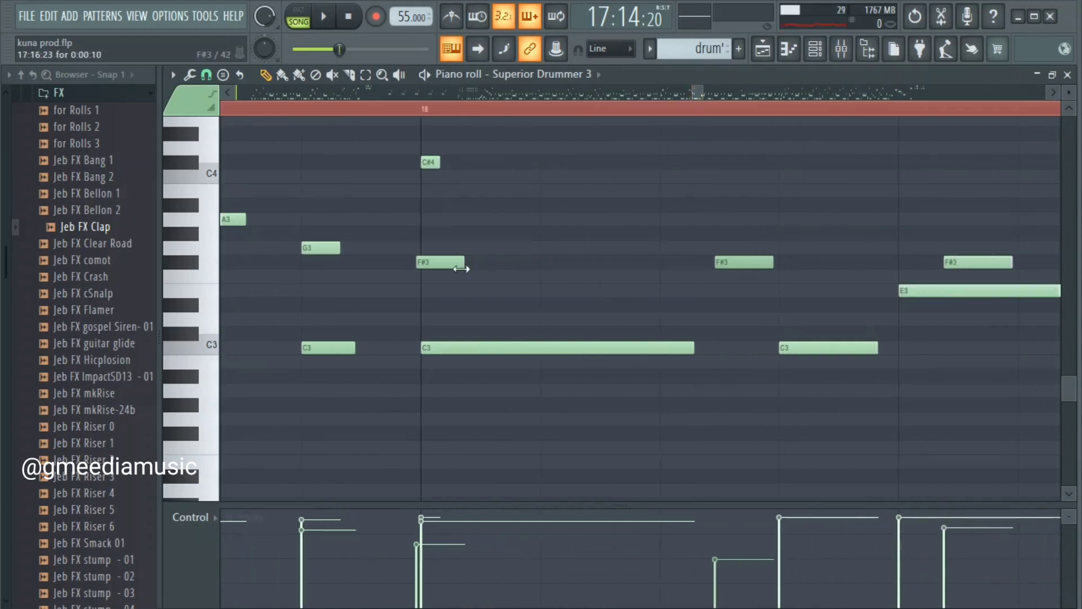
drag(430, 263, 435, 259)
key(space)
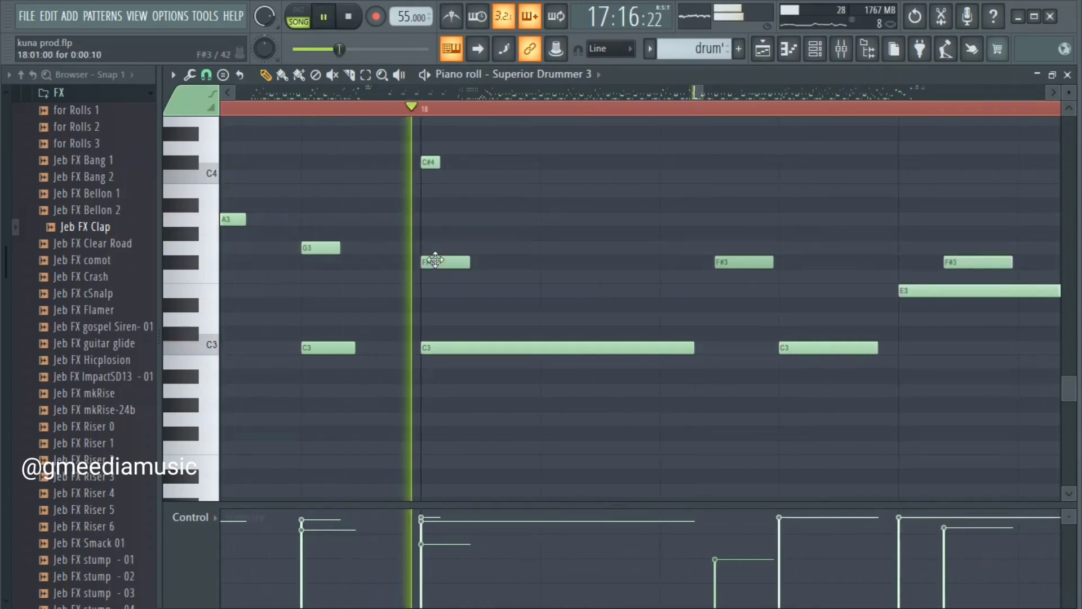
drag(755, 261, 701, 260)
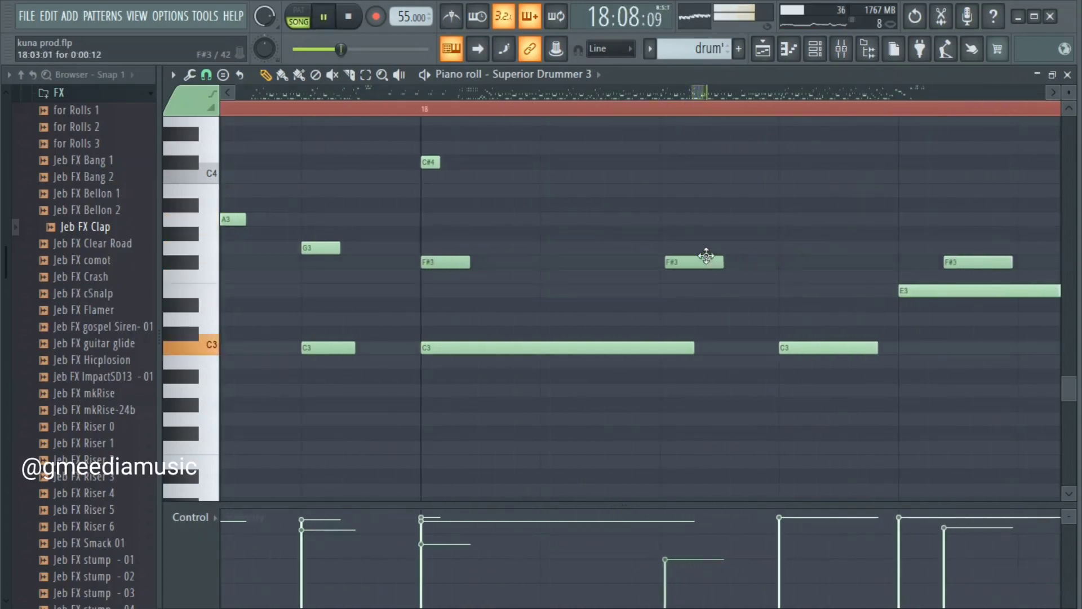
drag(977, 262, 931, 259)
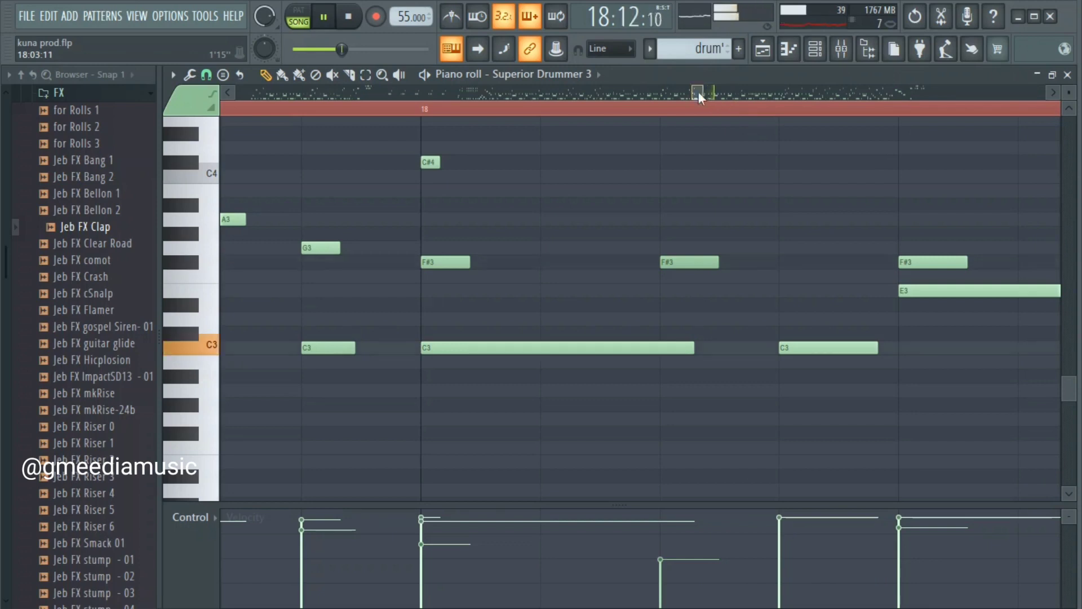
drag(698, 91, 708, 92)
key(space)
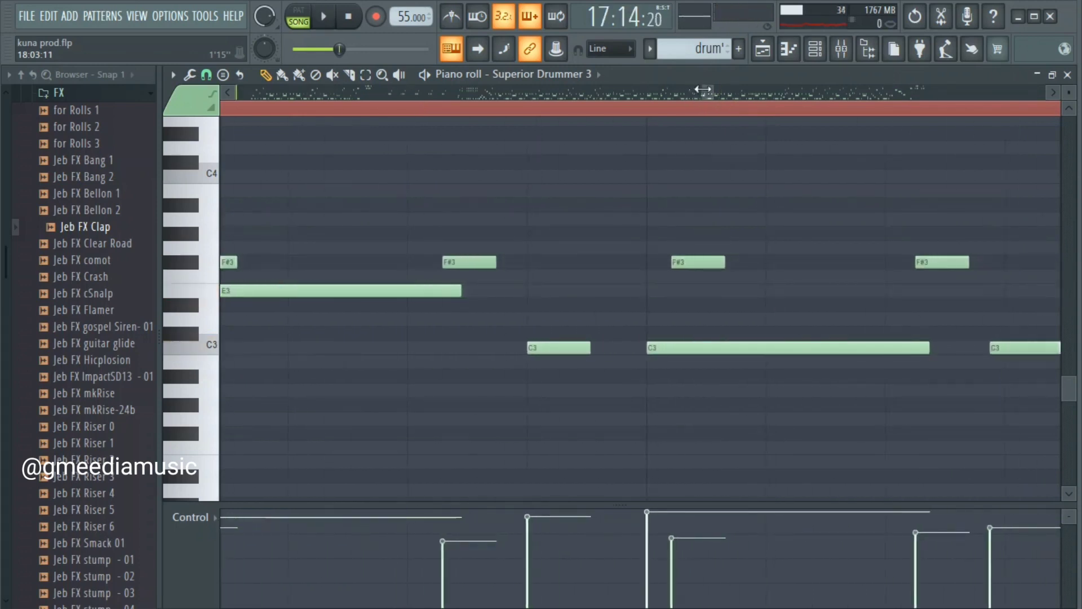
Raise the velocity of bar 18's F#3 notes at steps 1 and 3, the latter to about 82%, keeping both on the grid, and listen
drag(709, 92, 699, 88)
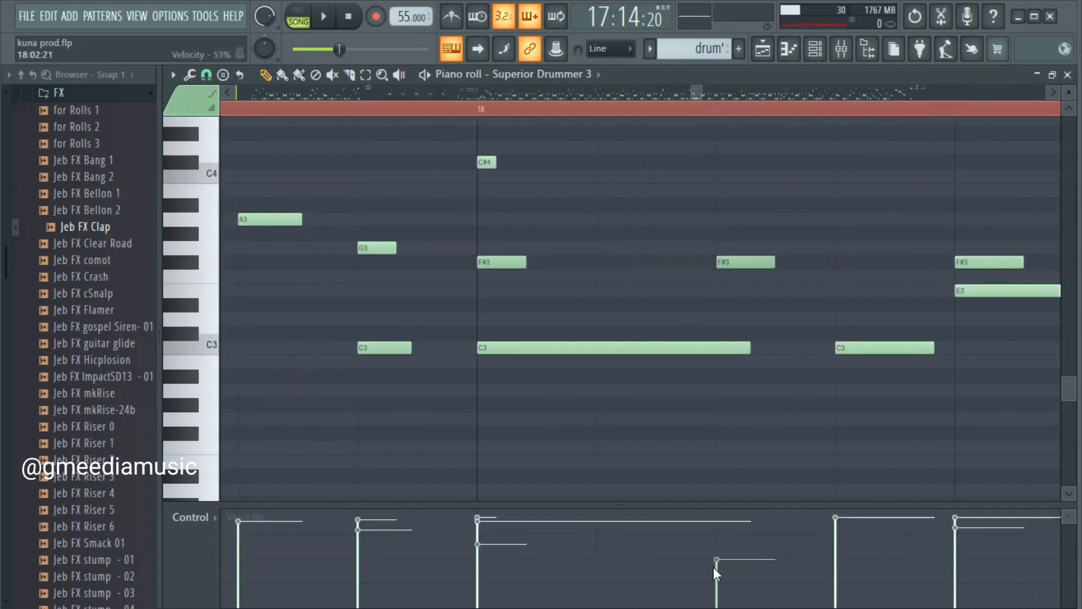
drag(716, 556, 717, 527)
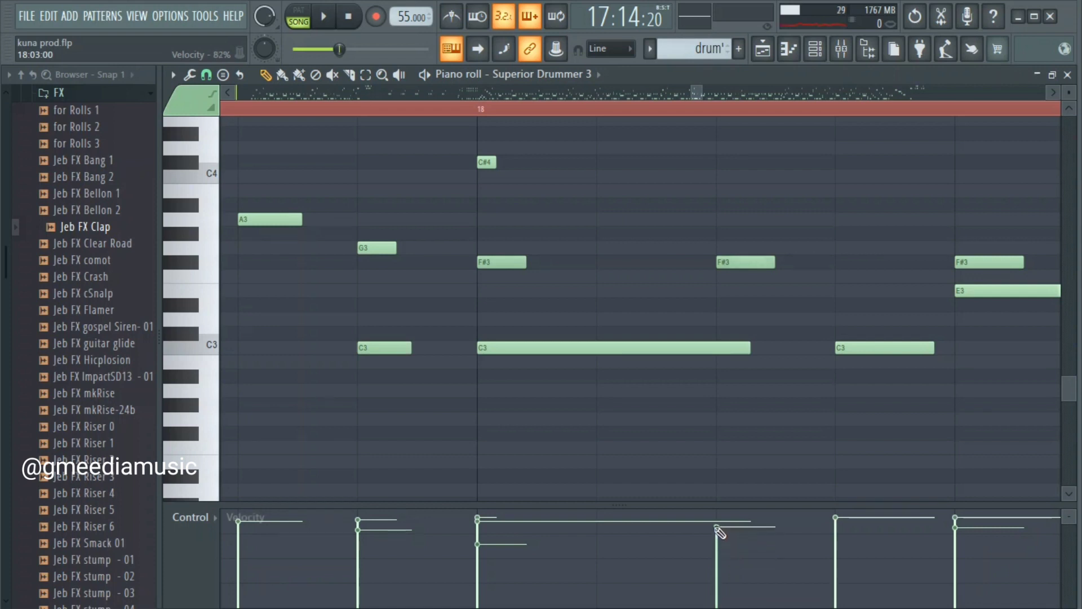
drag(489, 540, 489, 537)
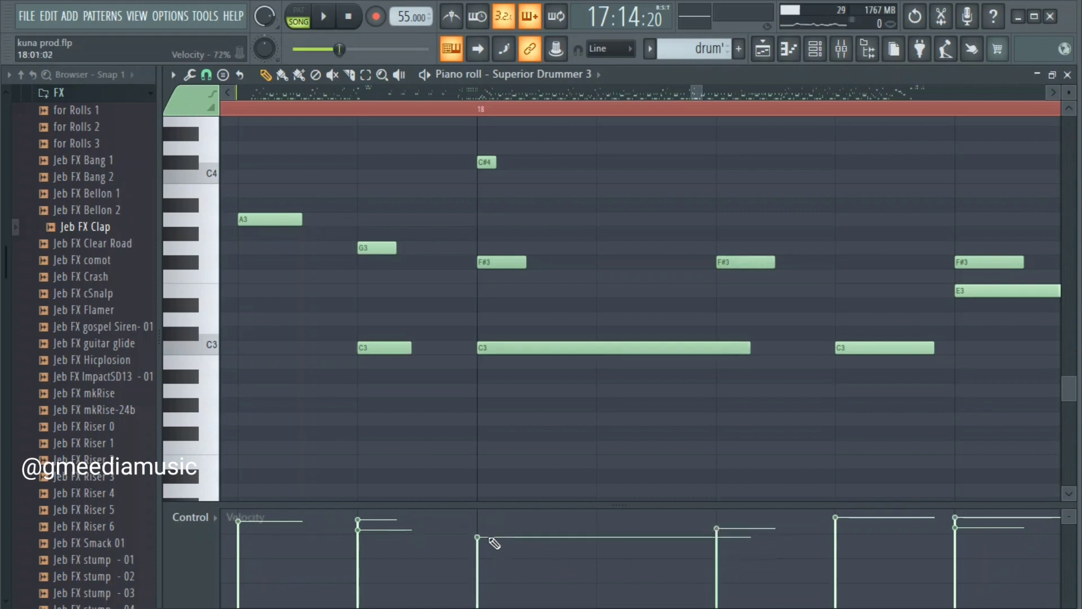
key(ctrl+z)
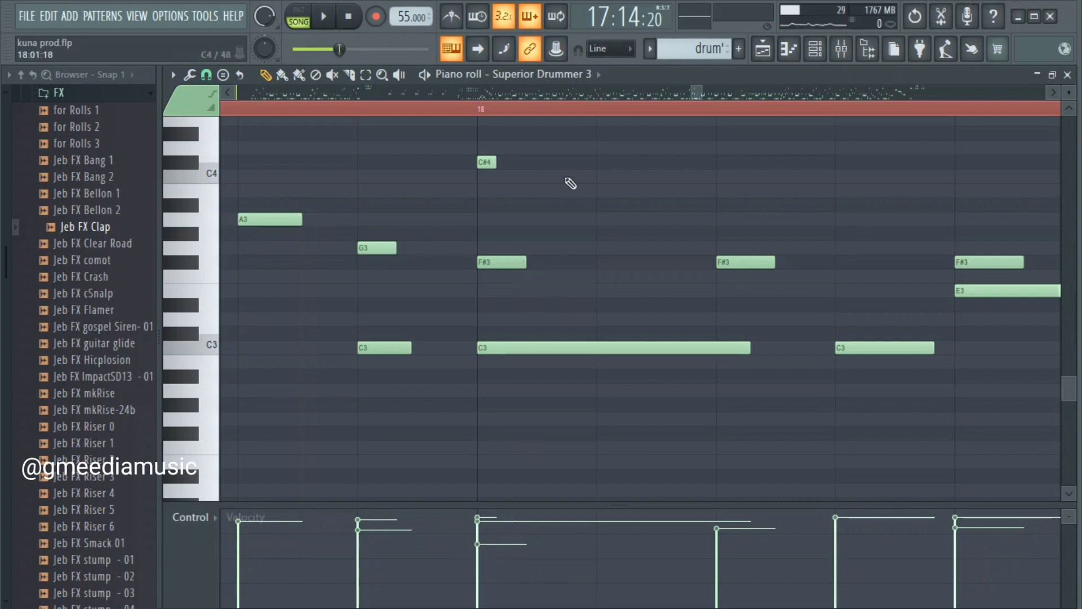
drag(503, 262, 488, 262)
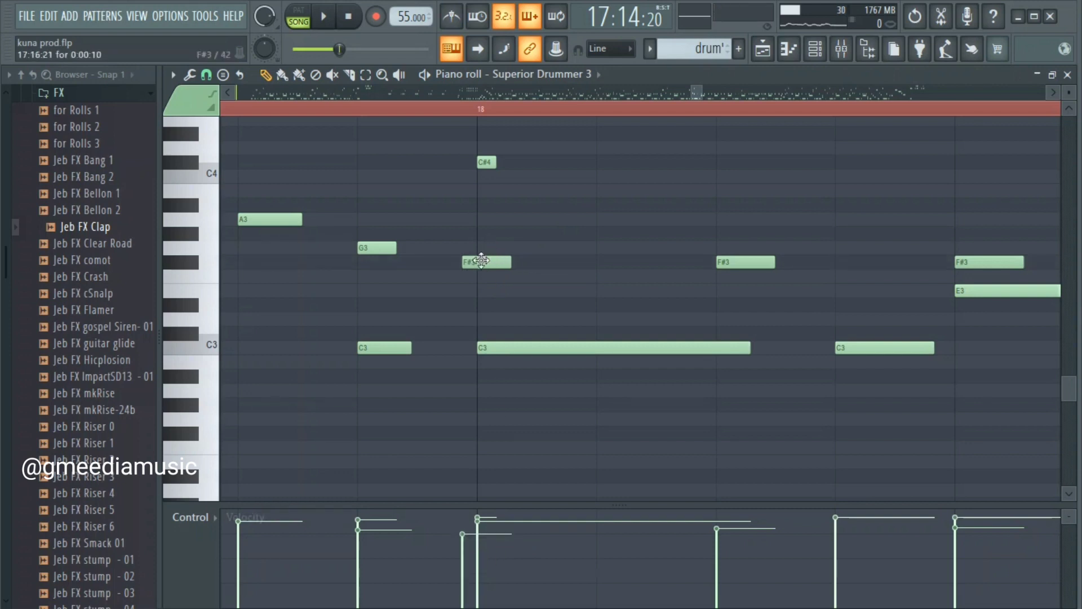
drag(481, 261, 496, 260)
key(space)
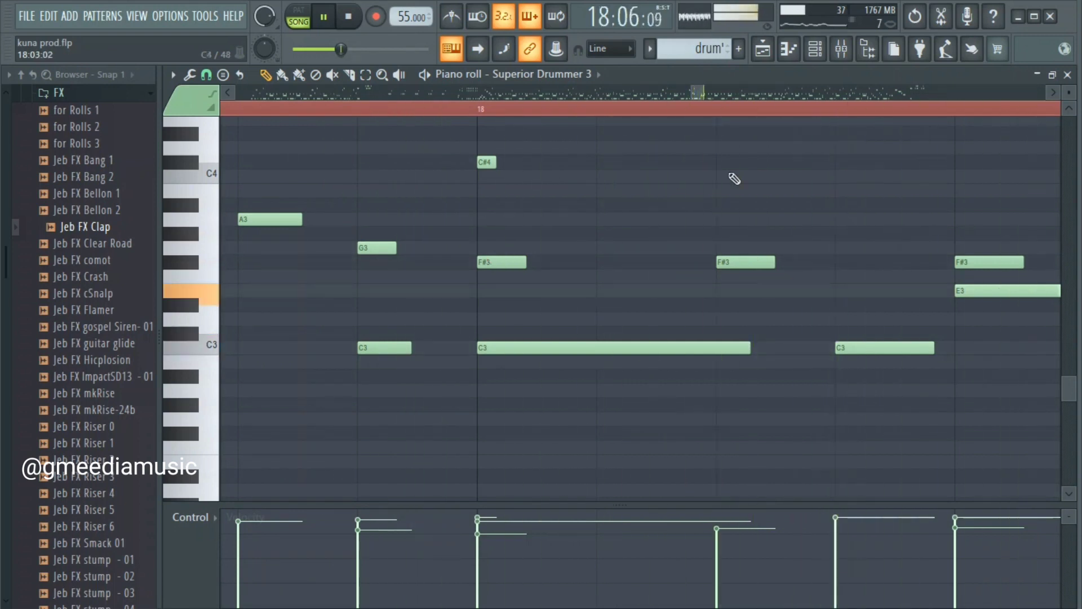
drag(698, 96, 707, 96)
key(space)
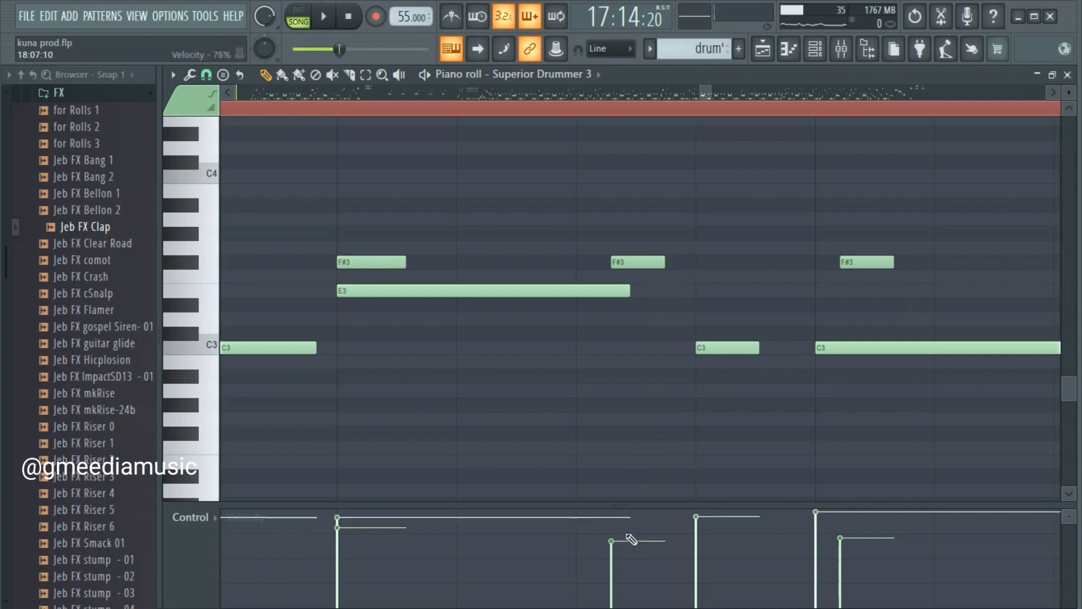
Align the next two F#3 notes to steps 7 and 9 of bar 18, raise their velocities slightly, and undo the stray velocity change at step 9
drag(616, 542, 615, 530)
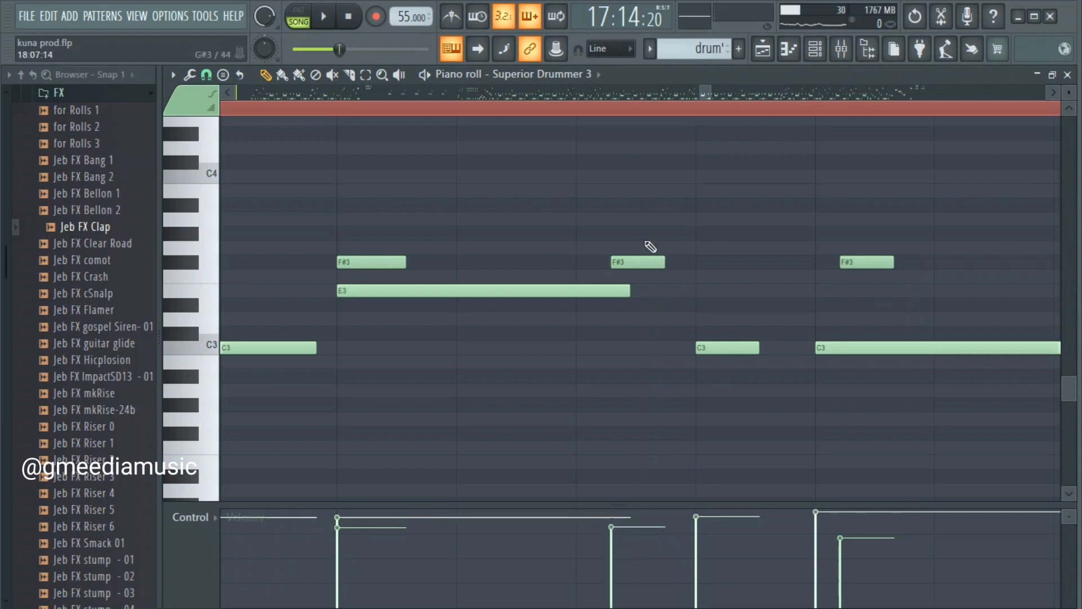
drag(623, 264, 591, 261)
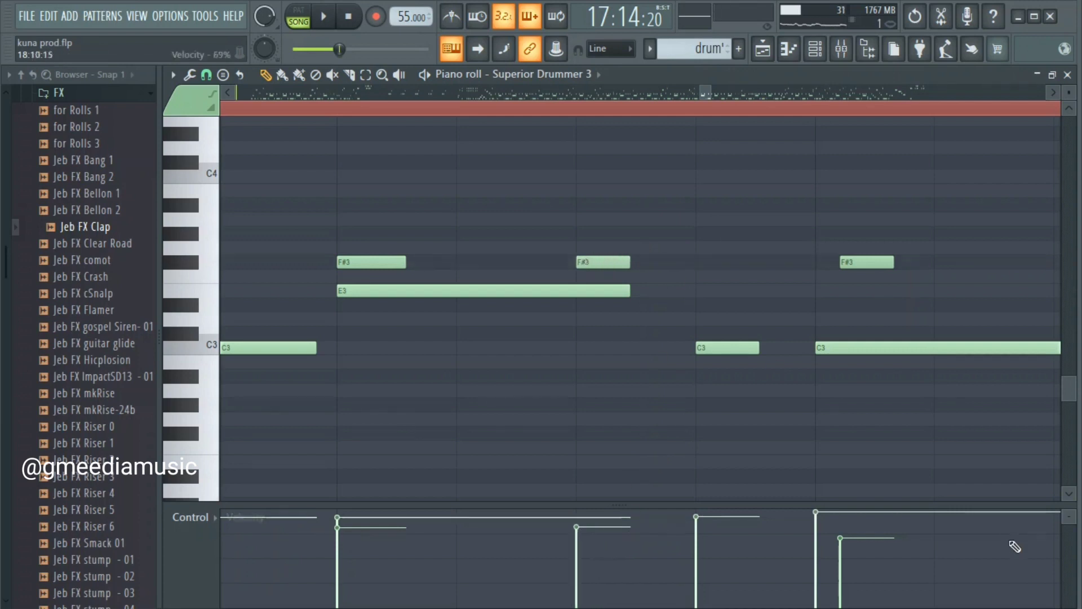
drag(875, 261, 838, 259)
drag(826, 537, 826, 527)
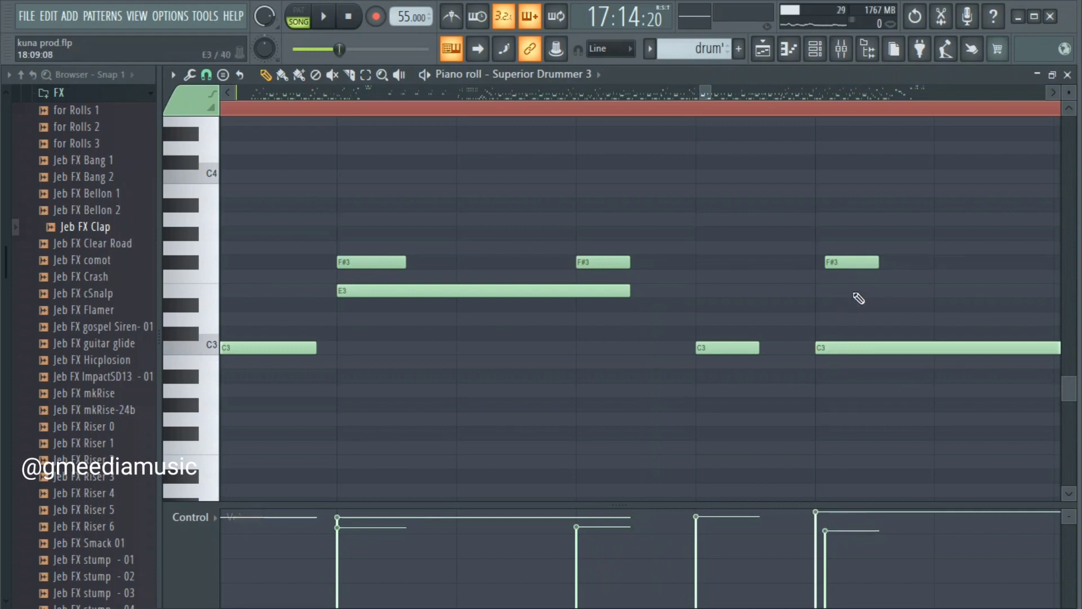
drag(850, 261, 842, 261)
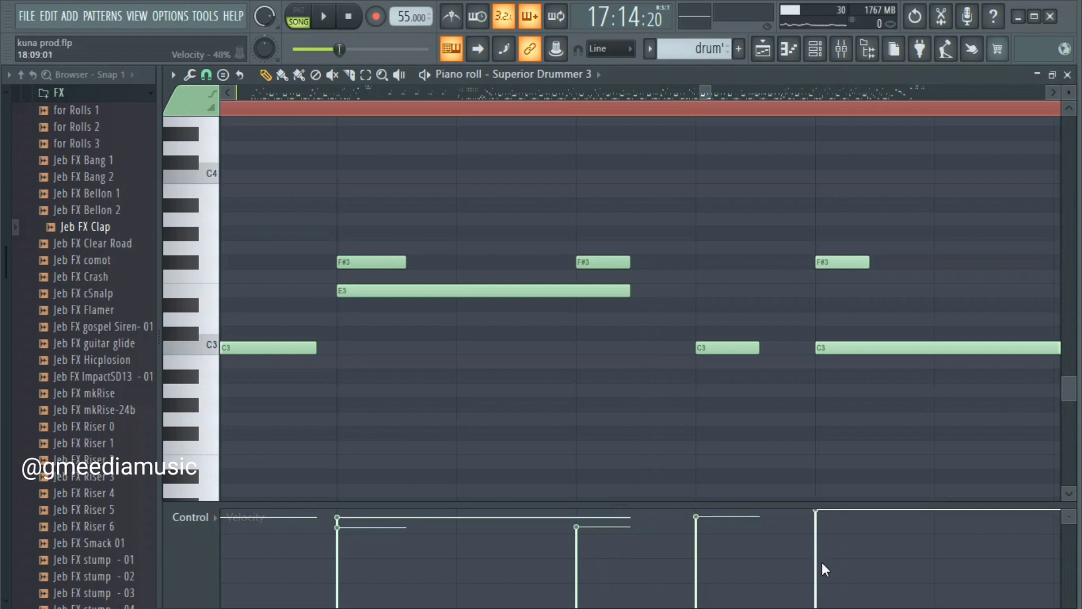
key(ctrl+z)
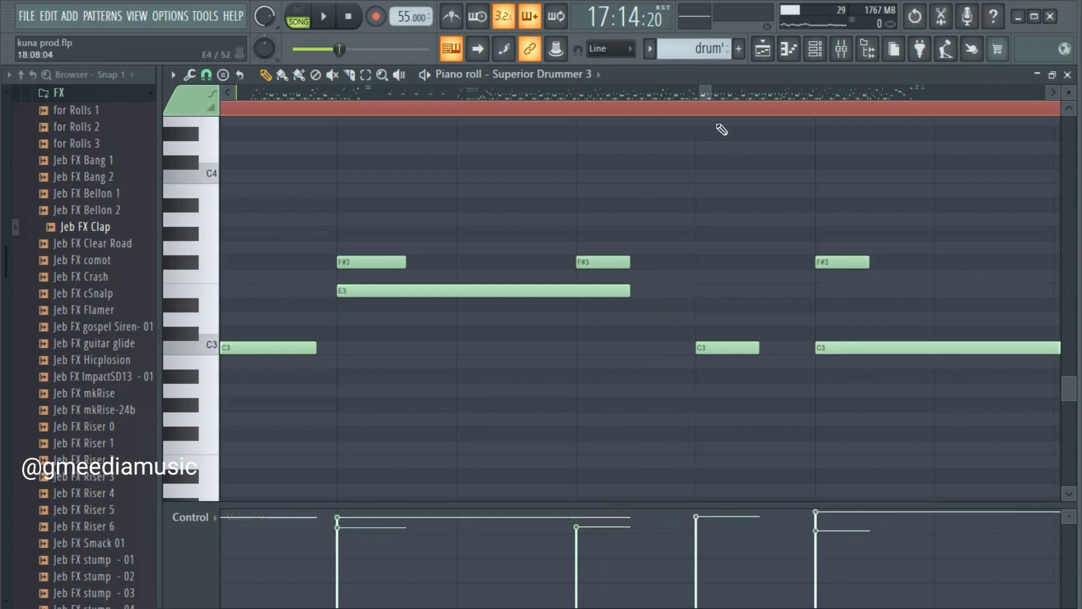
Align bar 18's F#3 notes to steps 11 and 13 and the short C3 between them to step 12, and play the song briefly
drag(706, 93, 716, 93)
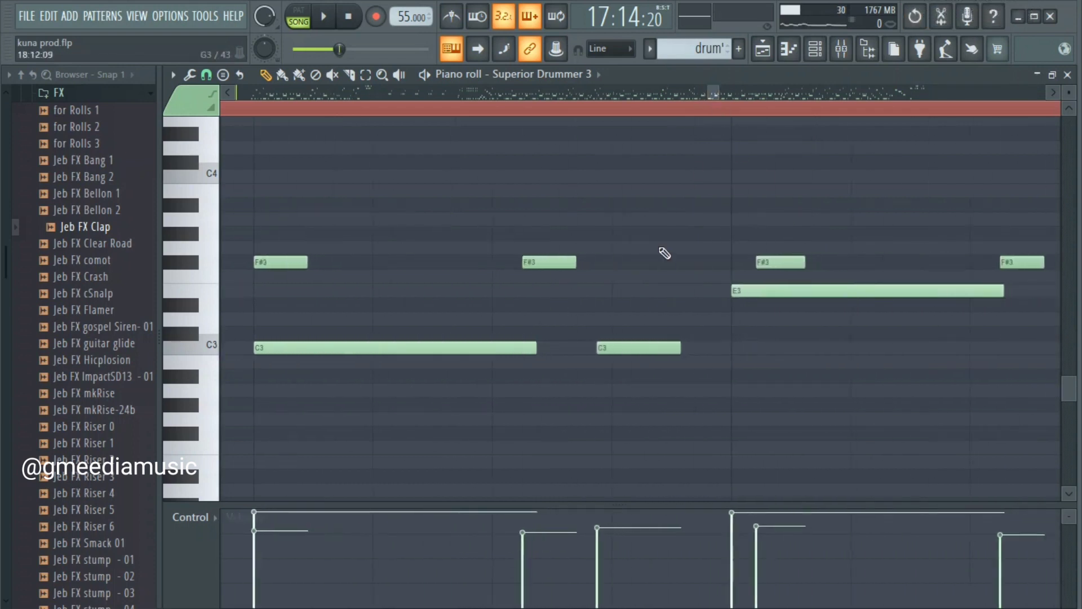
drag(554, 258, 524, 257)
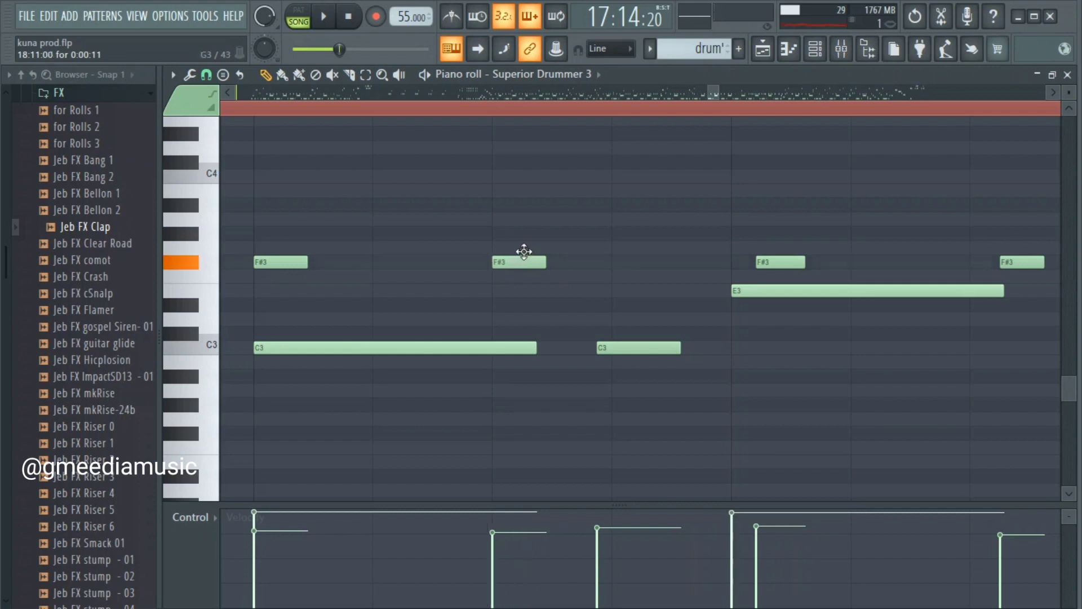
drag(626, 352, 643, 351)
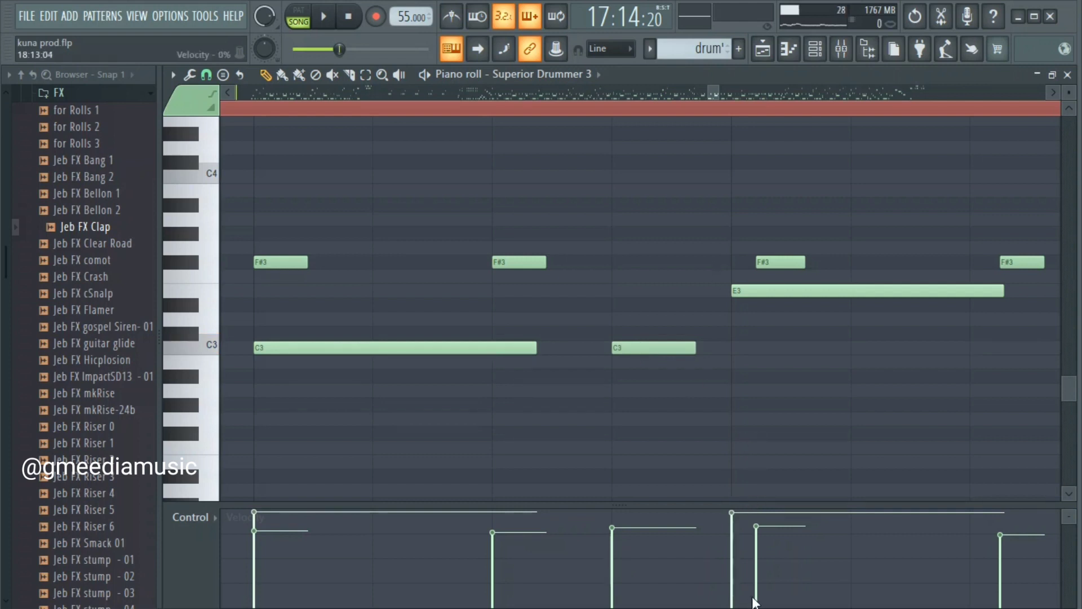
drag(780, 257, 752, 255)
key(space)
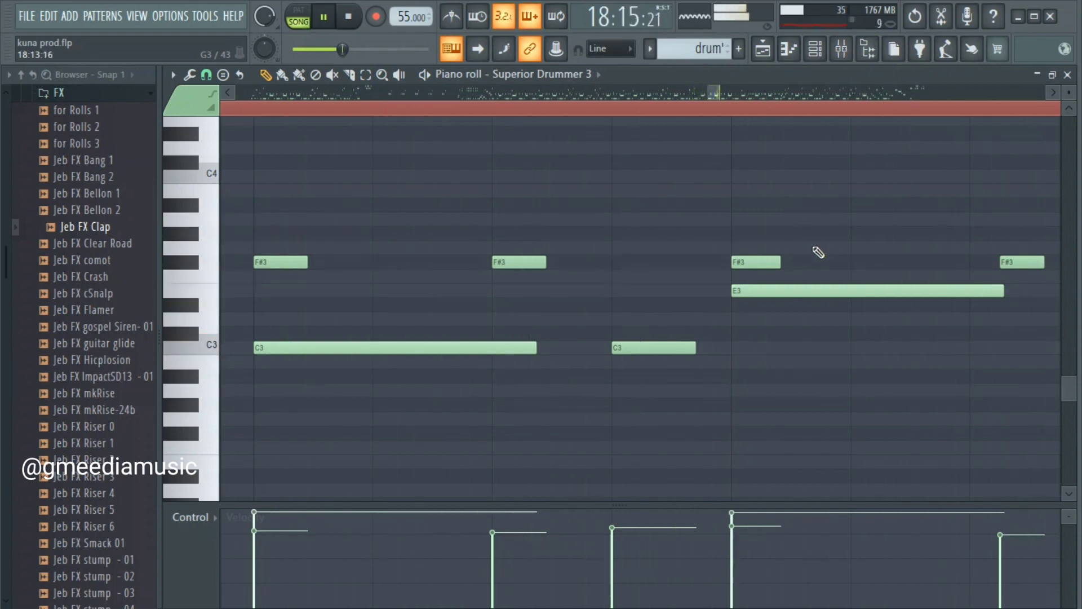
key(space)
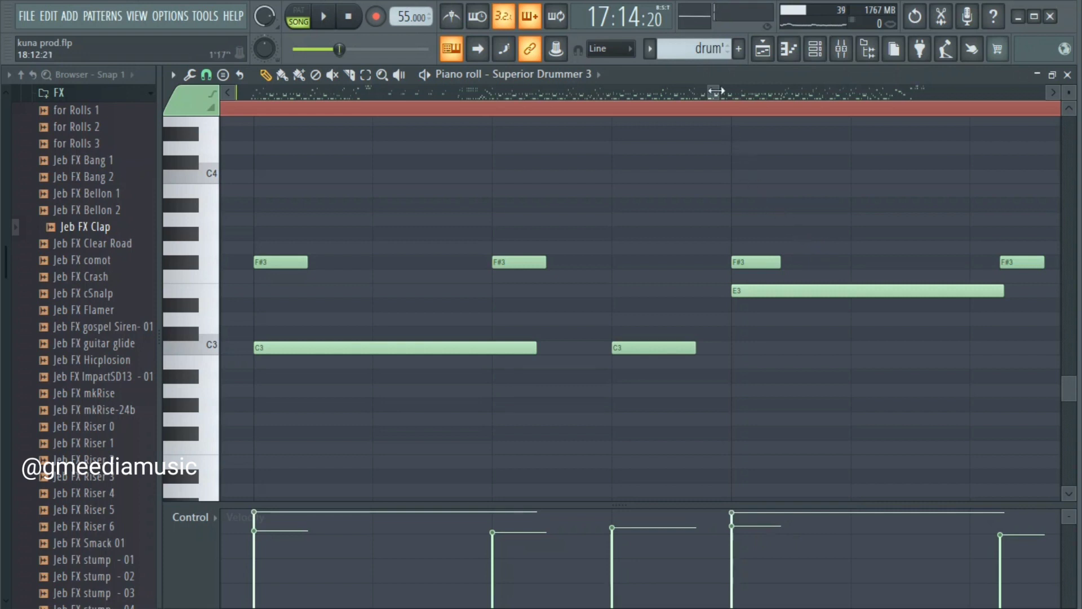
Align the F#3 notes to step 15 of bar 18 and the start of bar 19, slightly raising the velocity of the step 15 note
drag(714, 90, 718, 90)
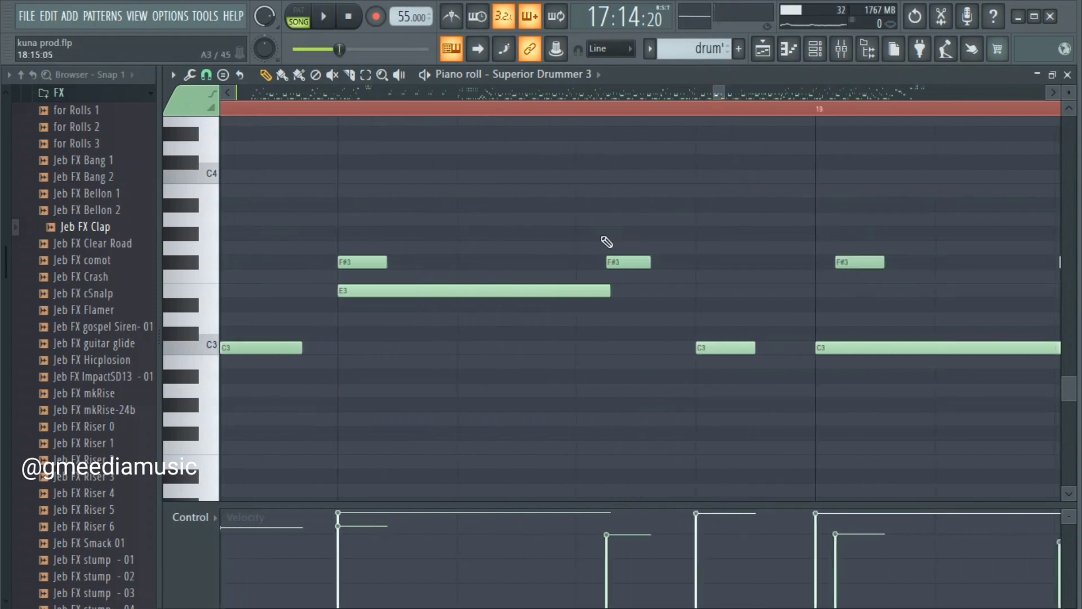
drag(620, 261, 589, 252)
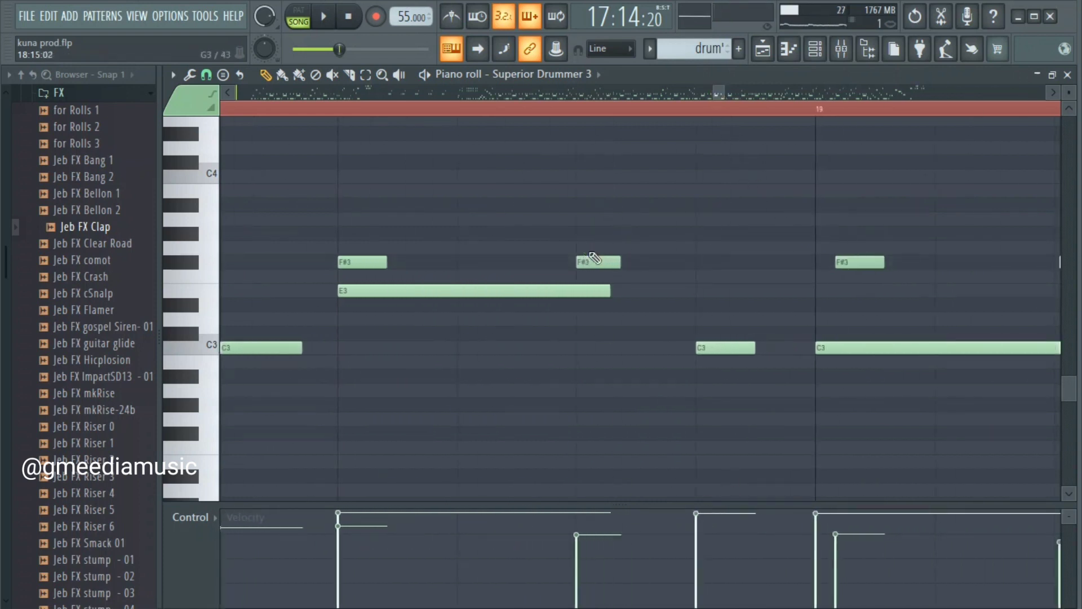
drag(575, 535, 577, 529)
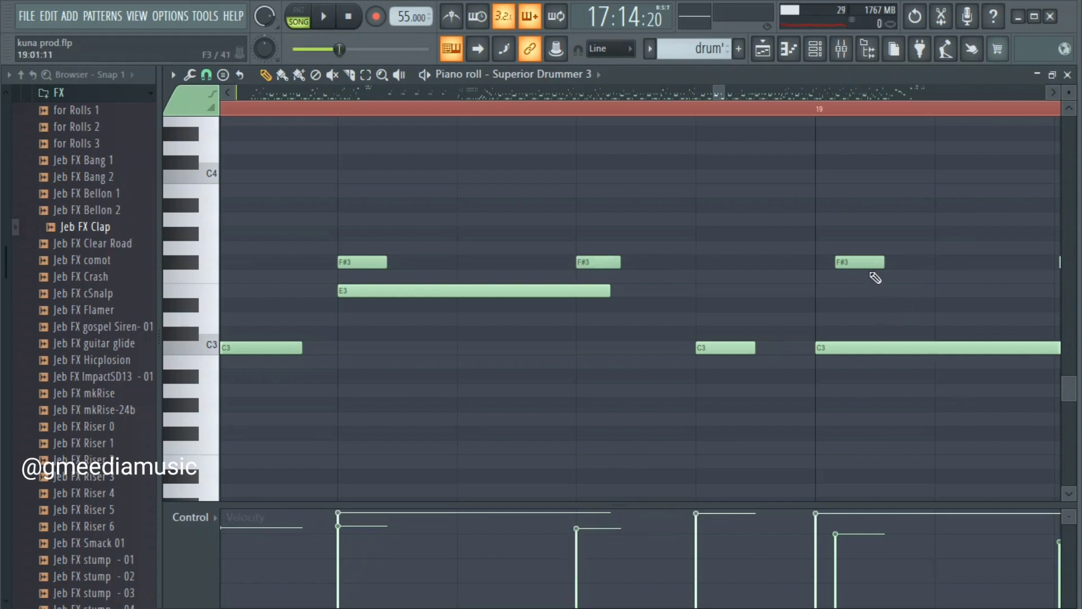
drag(862, 261, 840, 261)
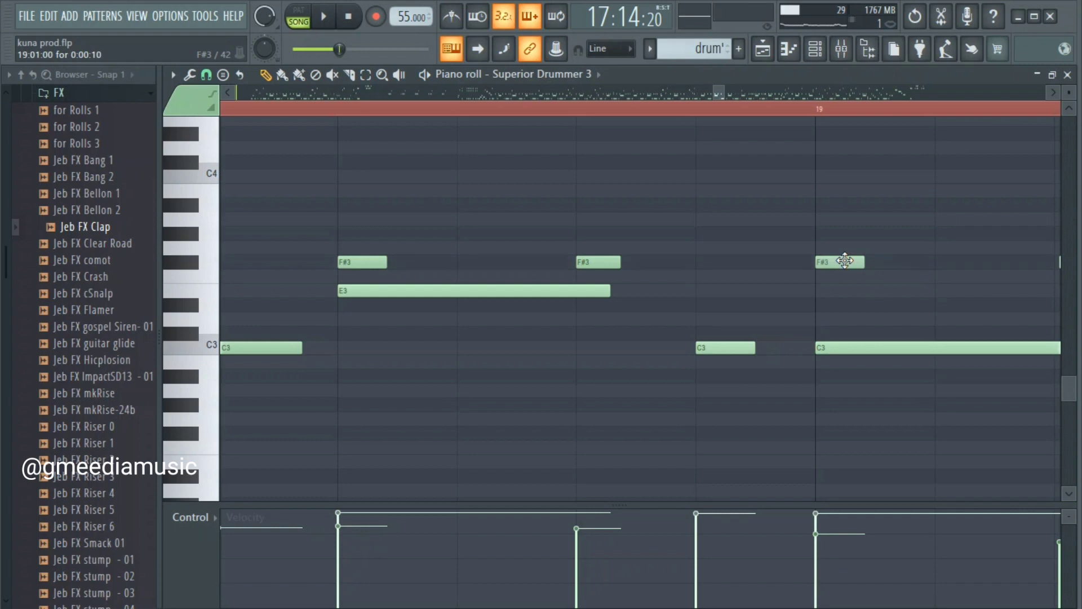
Align the next two F#3 notes to steps 3 and 5 of bar 19 and save the project
drag(718, 91, 725, 91)
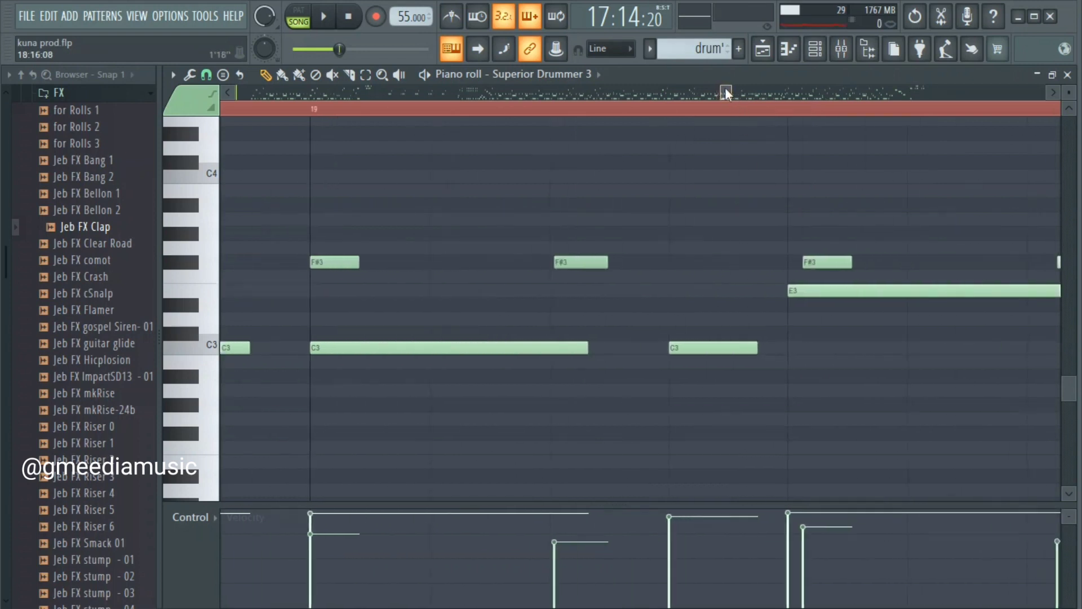
drag(574, 262, 570, 264)
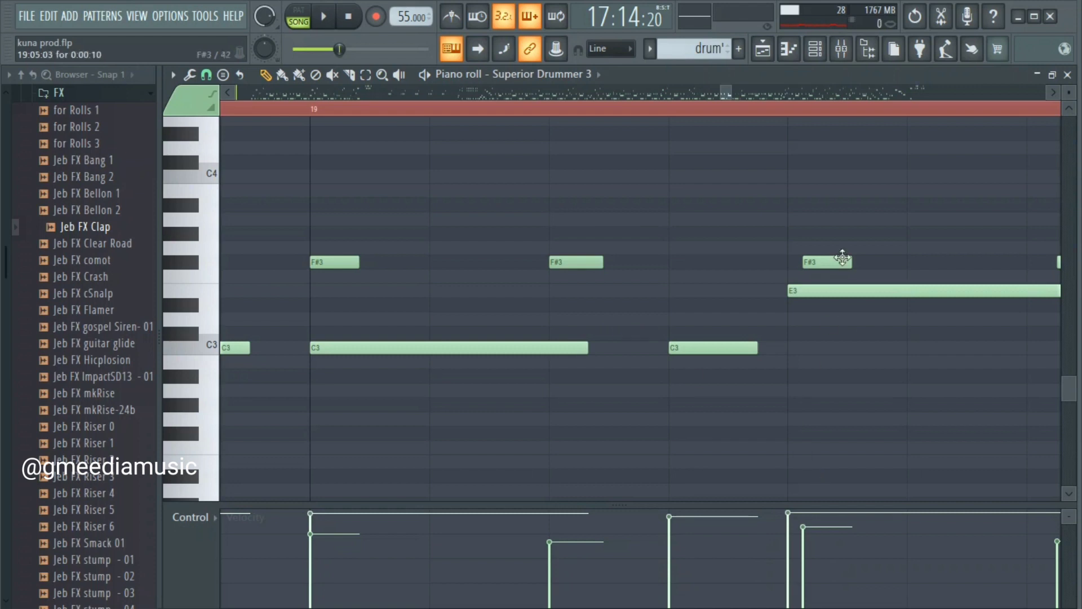
drag(842, 258, 827, 256)
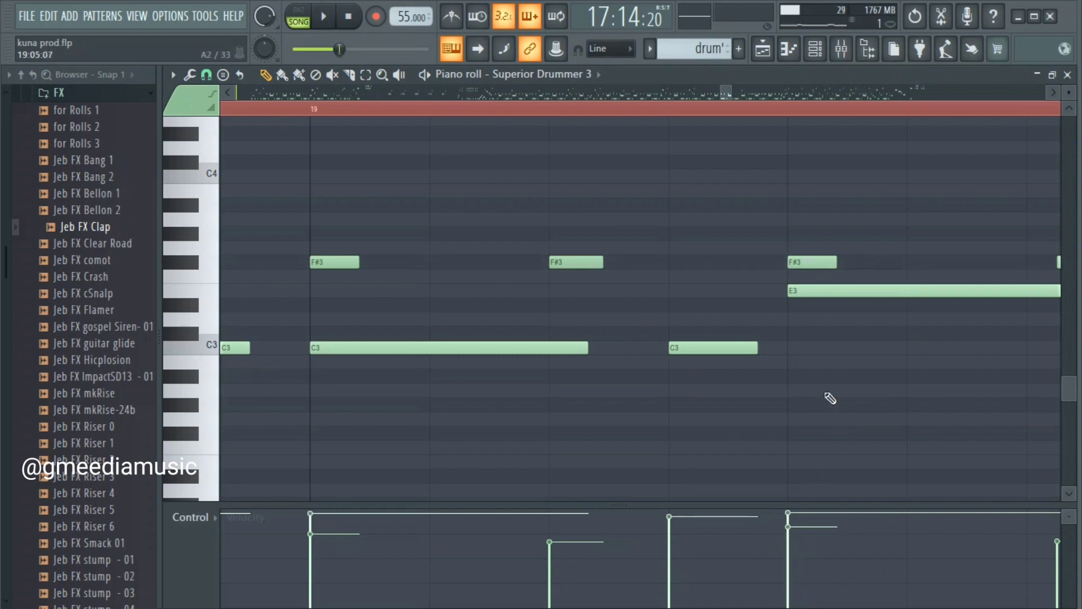
key(ctrl+s)
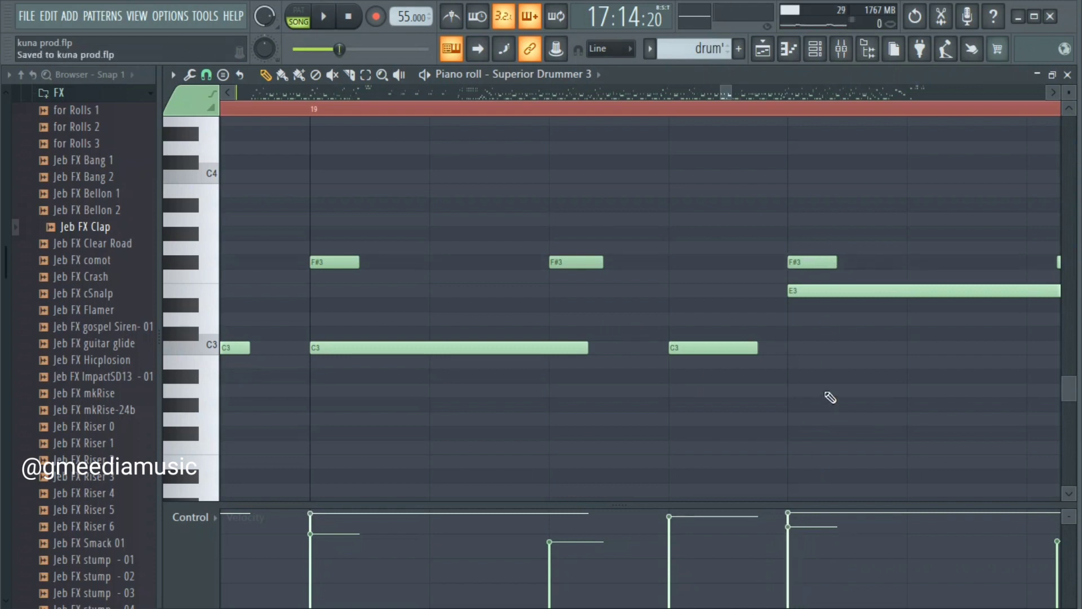